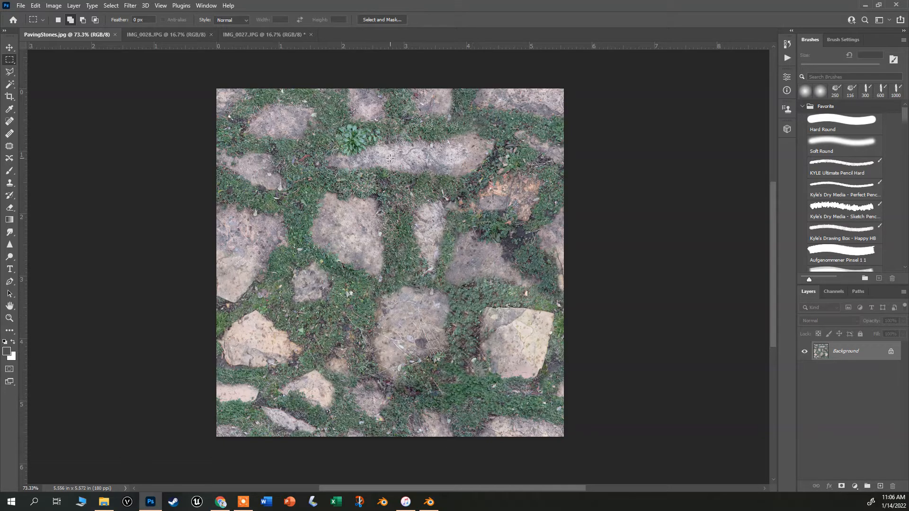
# Switch to Blender and toggle both Array modifiers' viewport display off and back on to compare the tiled paving plane.
pyautogui.click(429, 501)
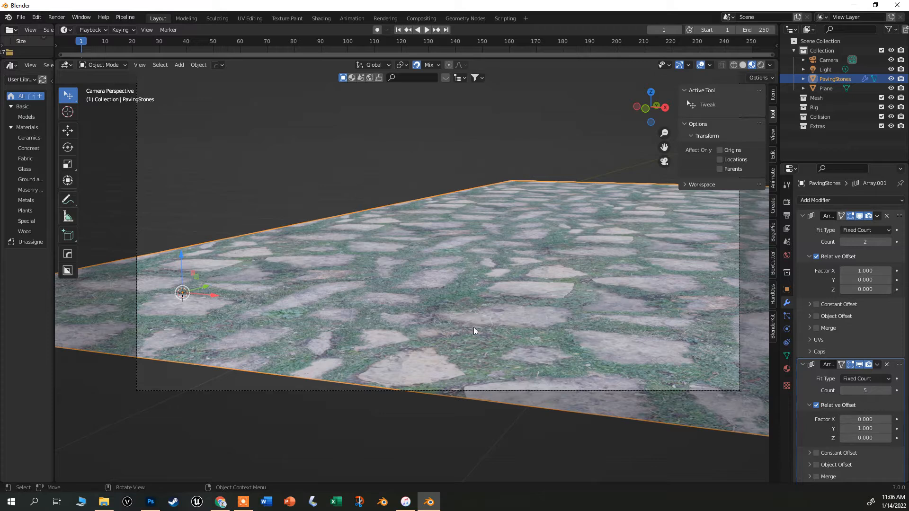
pyautogui.click(860, 216)
pyautogui.click(860, 365)
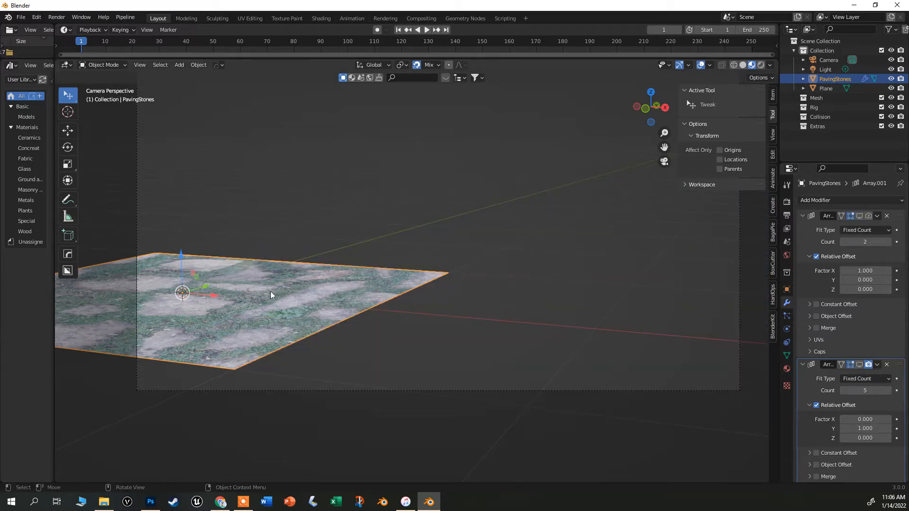
pyautogui.click(860, 216)
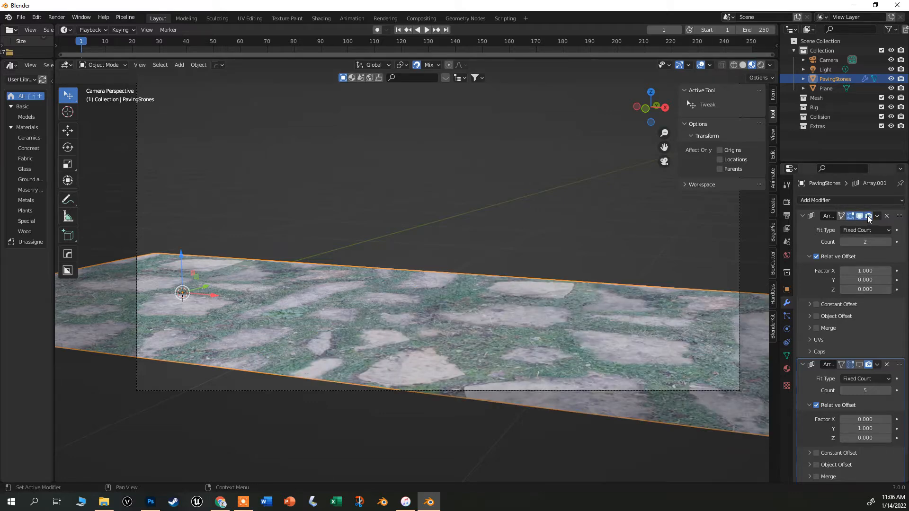
pyautogui.click(859, 365)
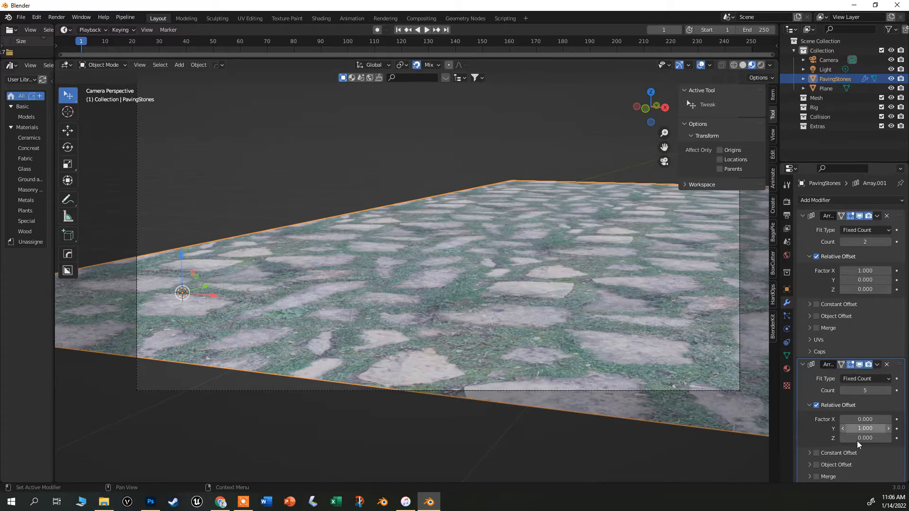
pyautogui.scroll(2, 505, 270)
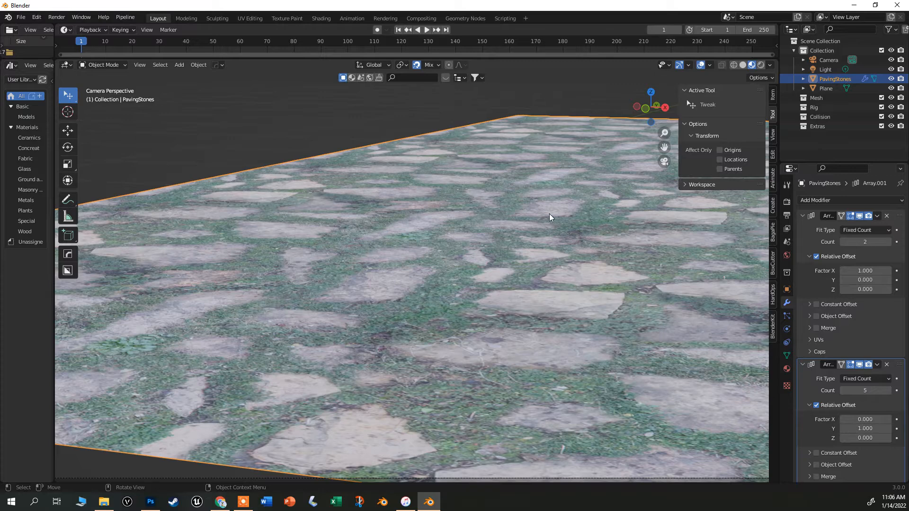
pyautogui.scroll(-2, 484, 276)
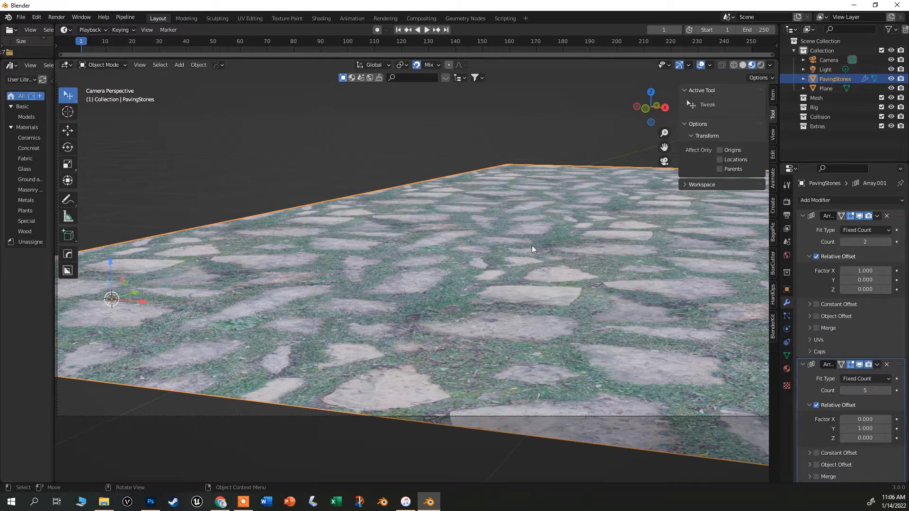
# Switch to Photoshop, open IMG_0028 and resize it to 1000 × 1000 pixels with proportions unlinked.
pyautogui.click(151, 503)
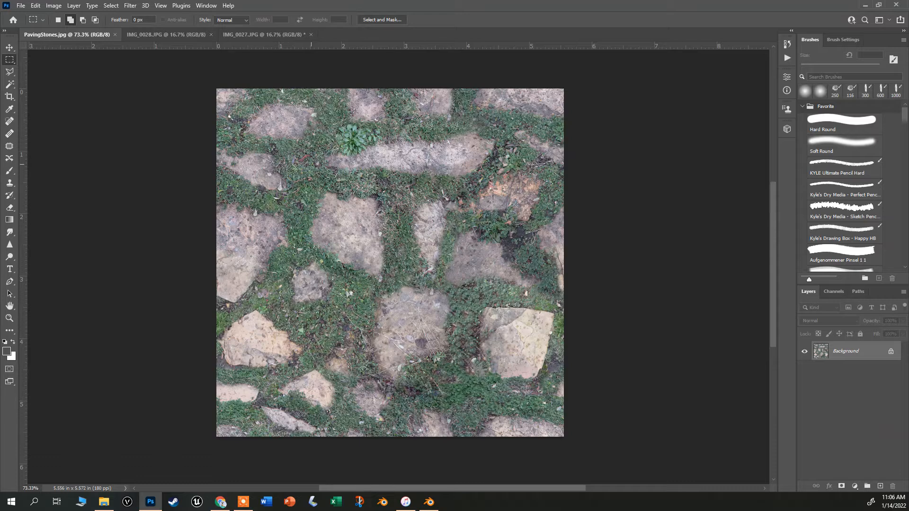
pyautogui.click(175, 36)
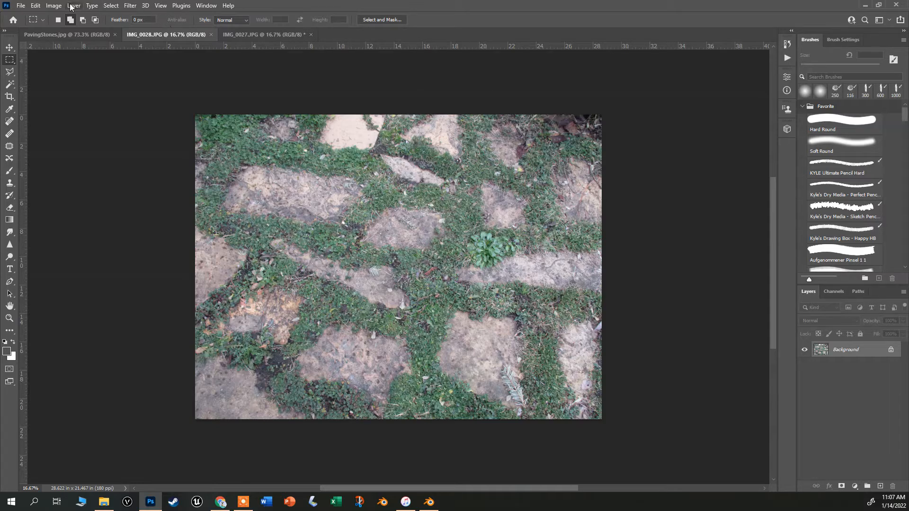
pyautogui.click(53, 7)
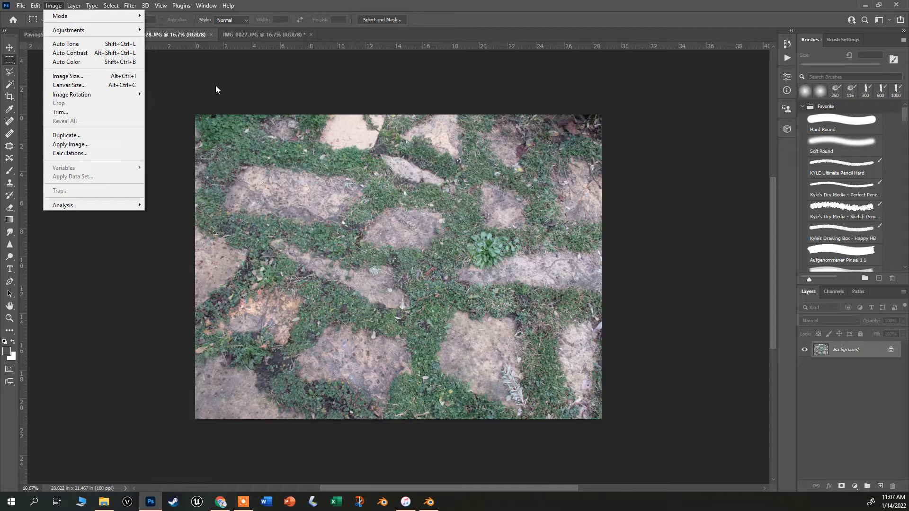
pyautogui.click(88, 81)
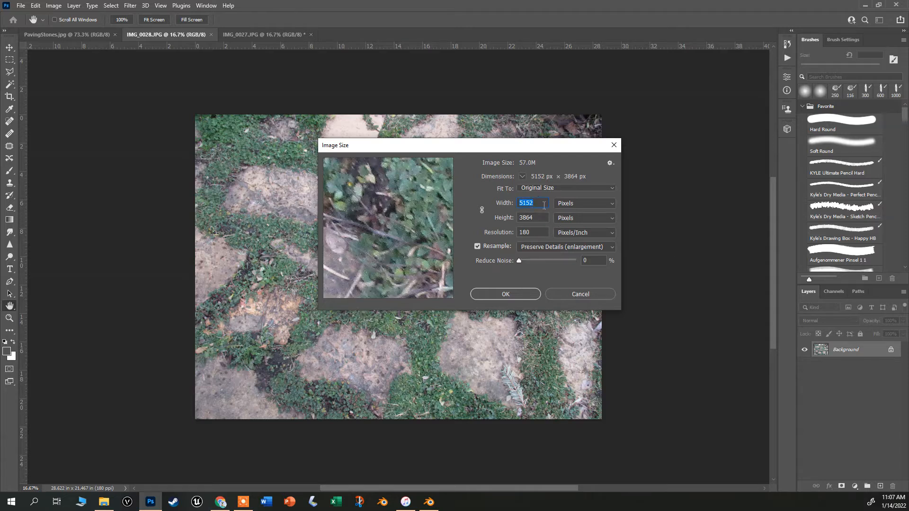
pyautogui.write('1000')
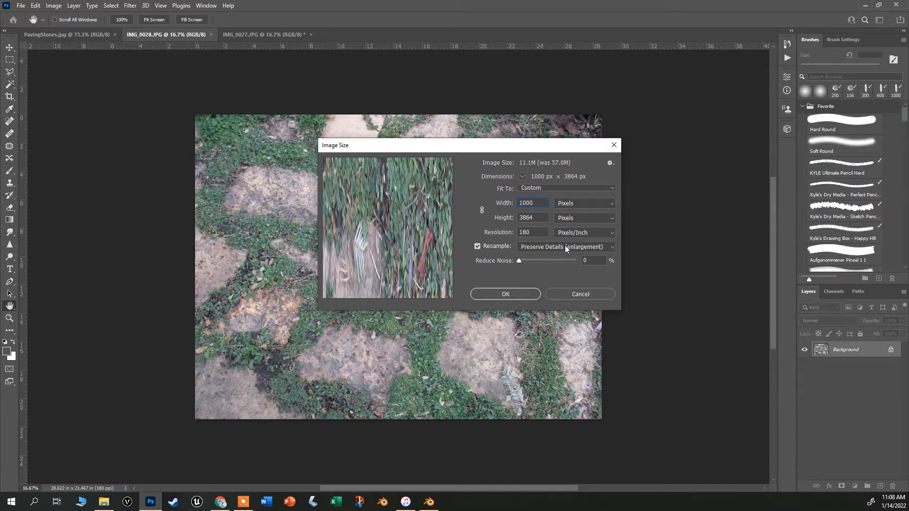
pyautogui.click(482, 211)
pyautogui.click(482, 211)
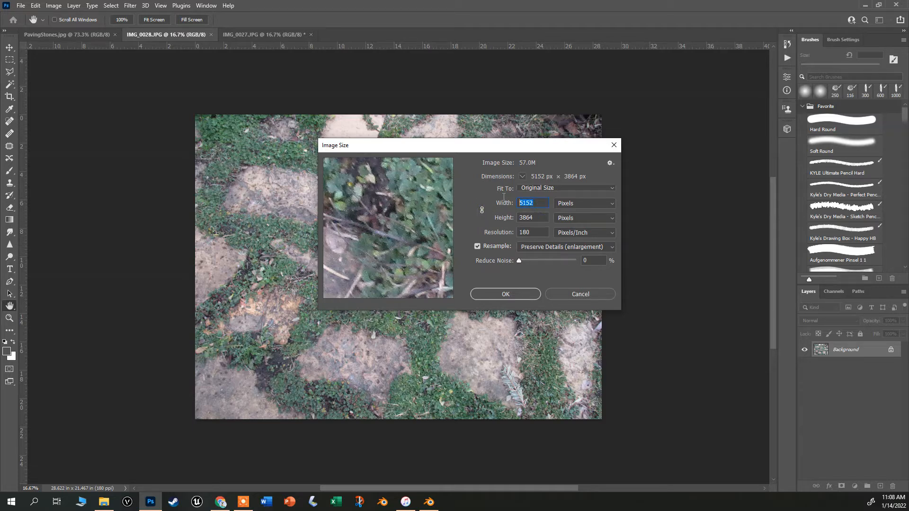
pyautogui.write('1000')
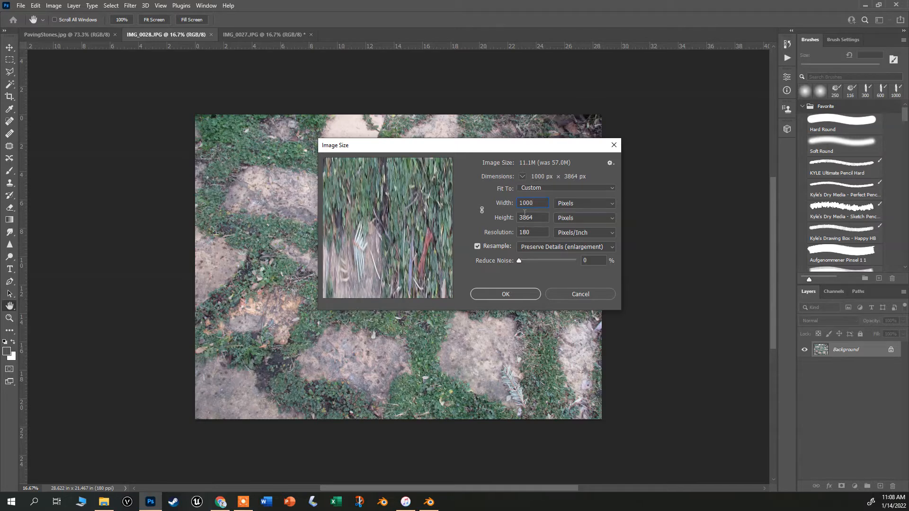
pyautogui.doubleClick(526, 217)
pyautogui.write('1000')
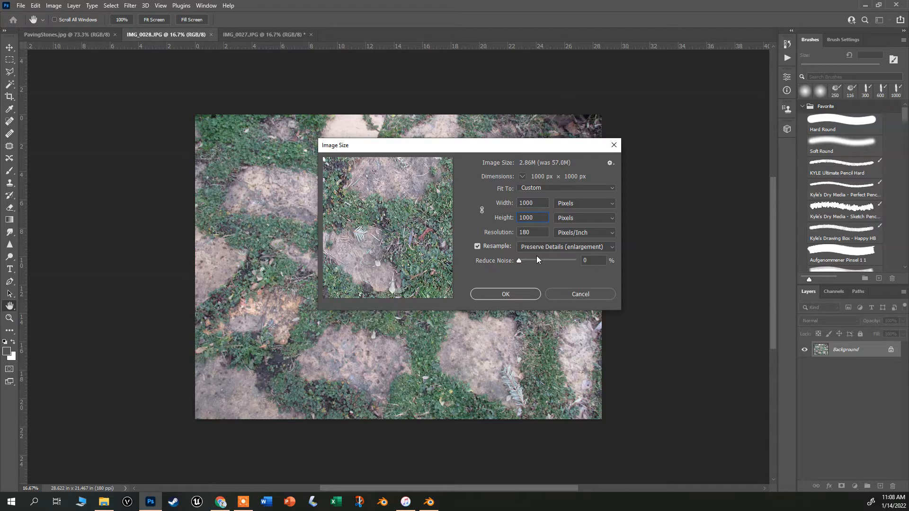
pyautogui.click(516, 294)
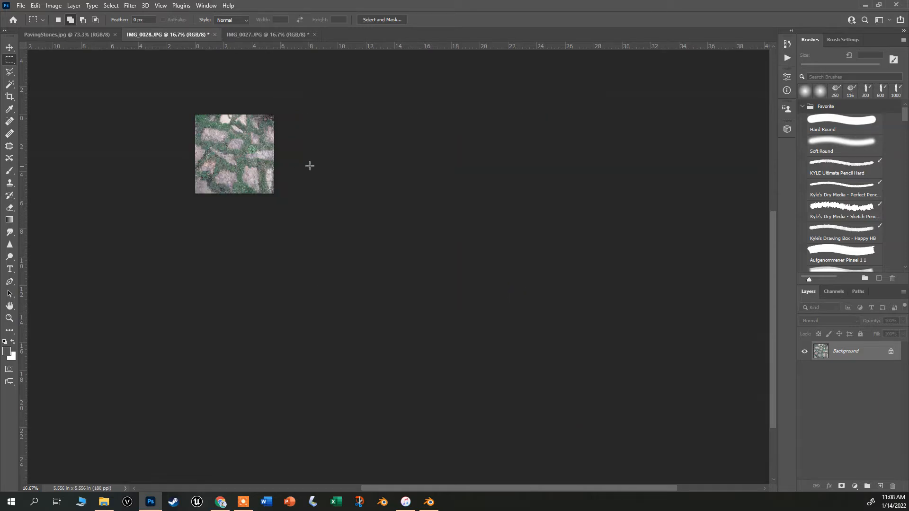
# Zoom in to inspect the resized texture's detail, briefly switching to Blender and back.
pyautogui.scroll(3, 166, 112)
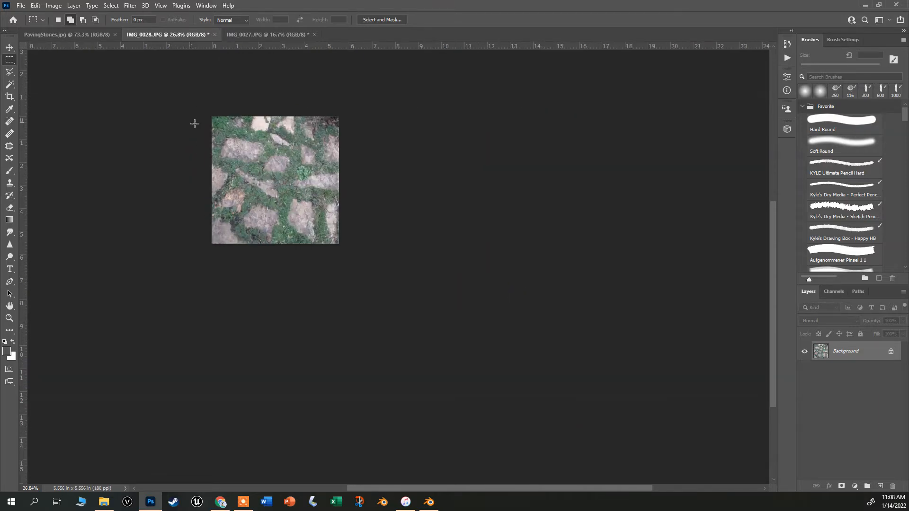
pyautogui.scroll(10, 195, 123)
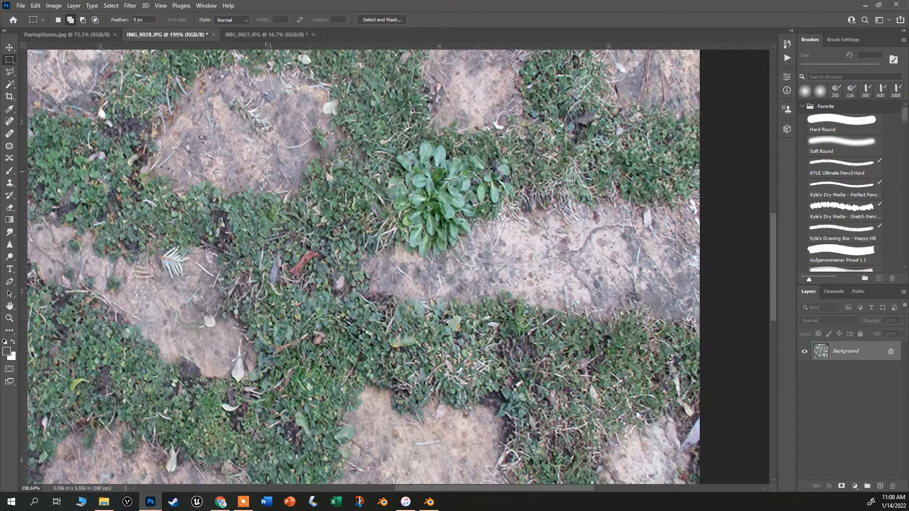
pyautogui.scroll(5, 265, 171)
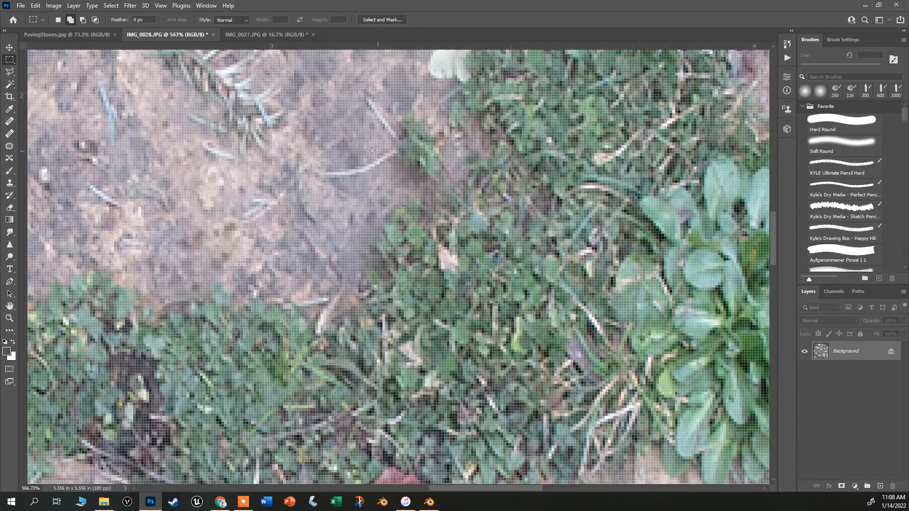
pyautogui.scroll(-5, 372, 150)
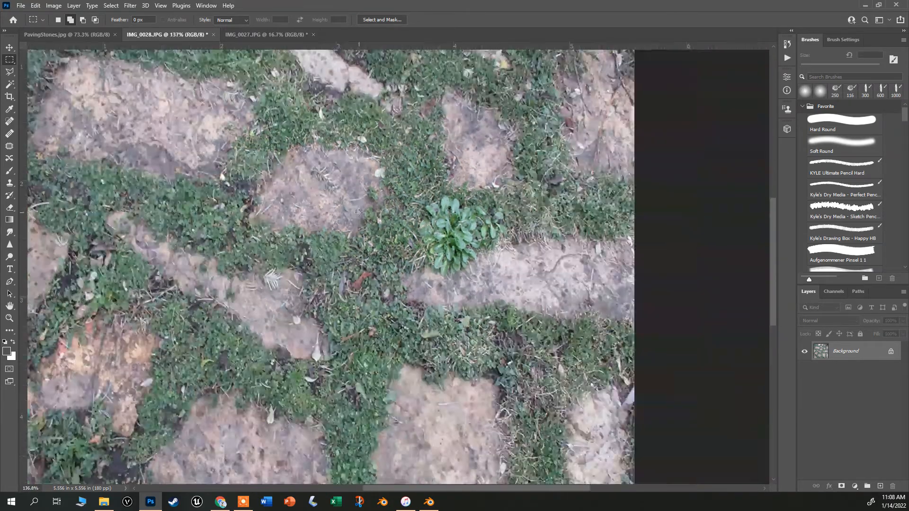
pyautogui.scroll(-3, 359, 212)
pyautogui.click(428, 503)
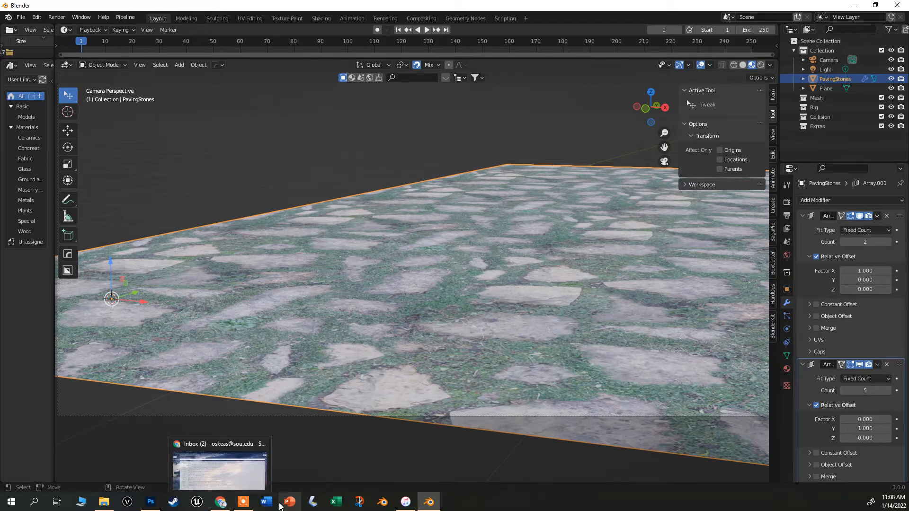
pyautogui.click(150, 501)
pyautogui.scroll(-1, 335, 161)
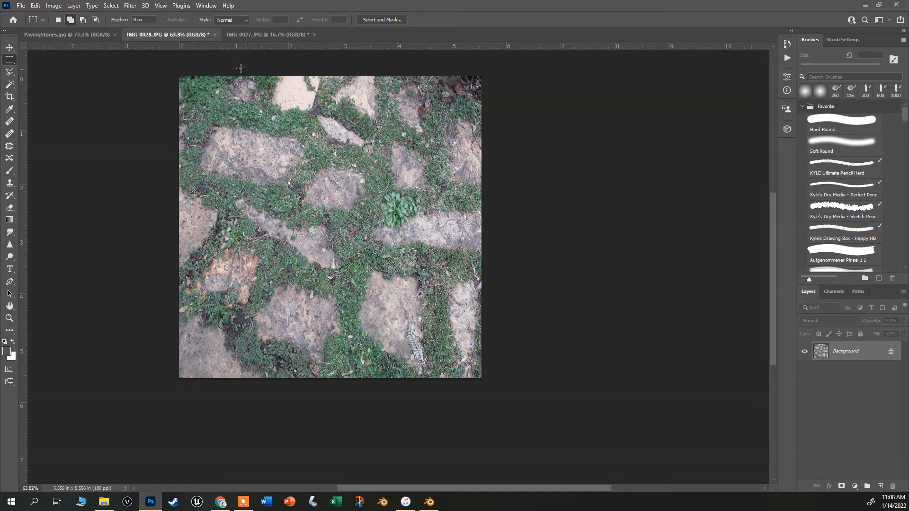
# Select a large rectangular region of IMG_0027, close that document, and paste it into IMG_0028 as a new layer.
pyautogui.click(265, 34)
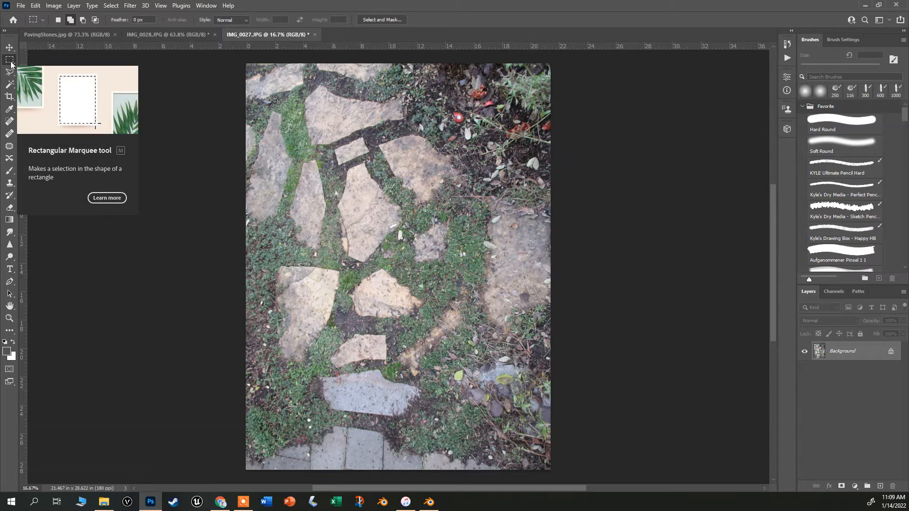
pyautogui.moveTo(248, 130); pyautogui.dragTo(523, 380)
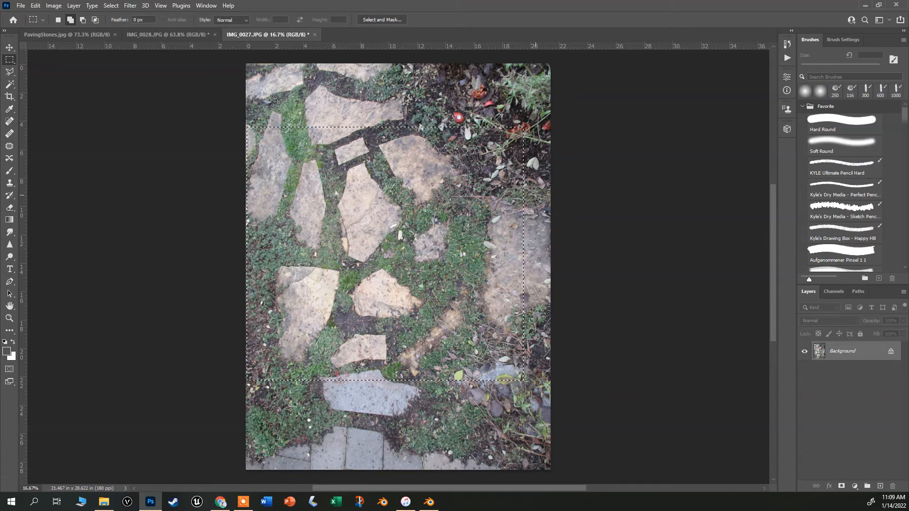
pyautogui.click(315, 34)
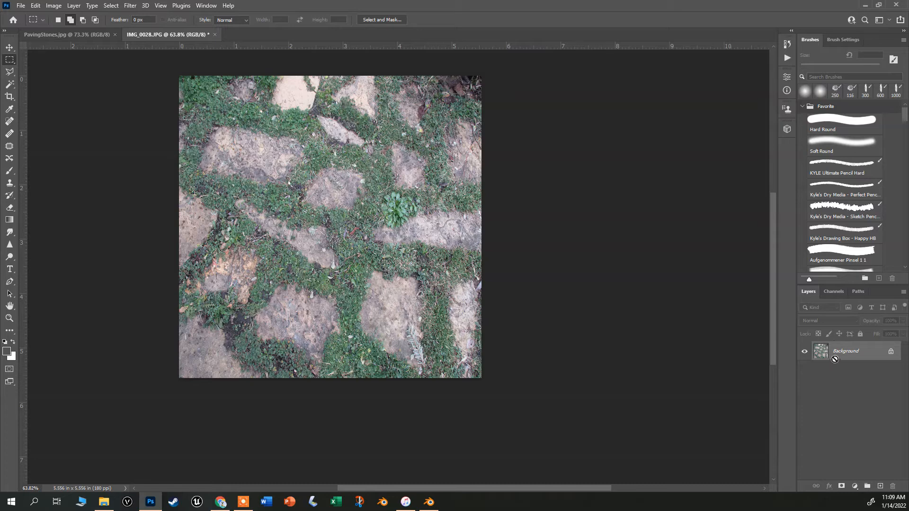
pyautogui.hotkey('ctrl', 'v')
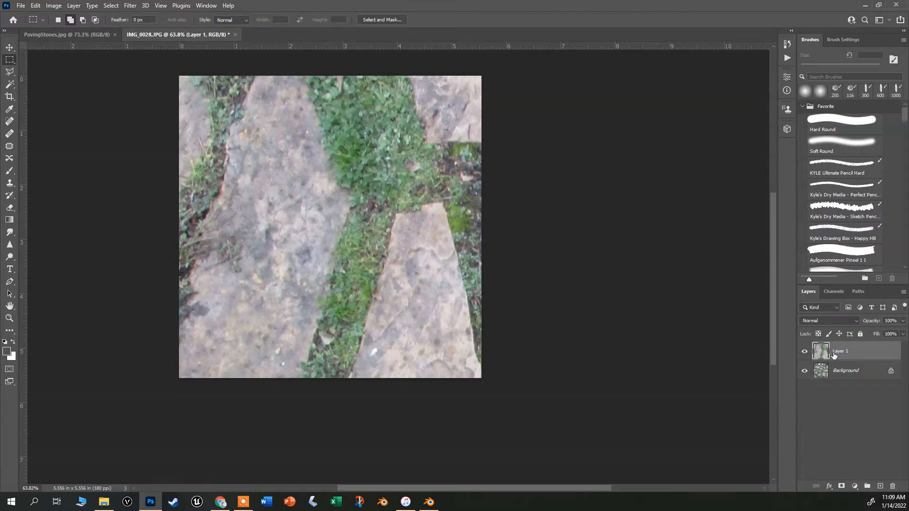
# Open the Tools preferences to review the scroll-wheel zoom options, then close them.
pyautogui.scroll(-5, 246, 152)
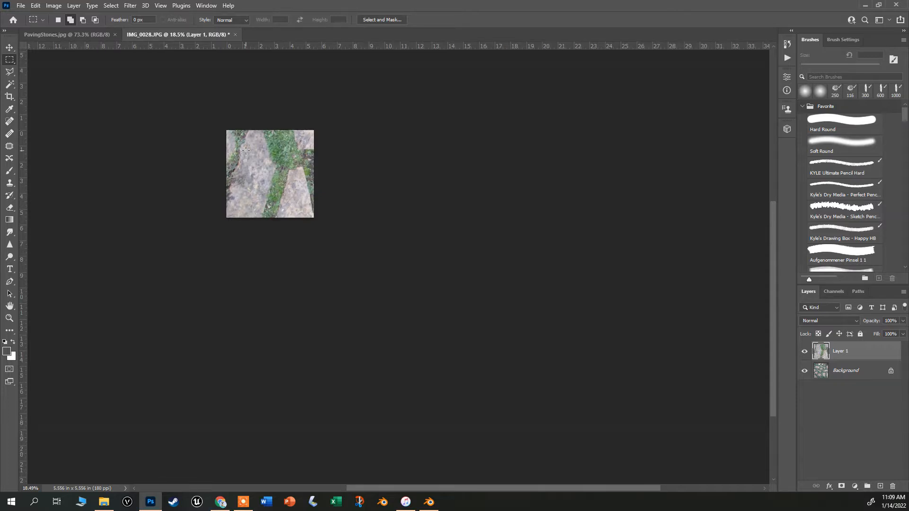
pyautogui.click(21, 6)
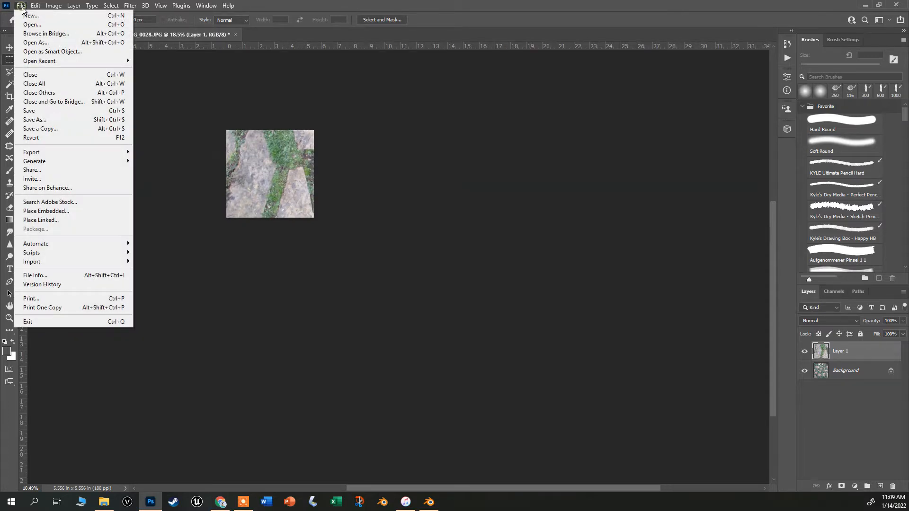
pyautogui.moveTo(36, 5)
pyautogui.moveTo(73, 400)
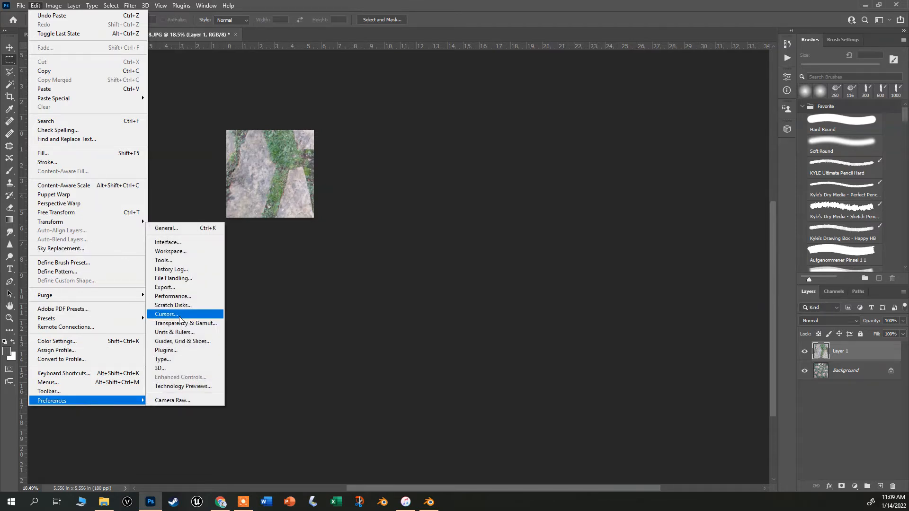
pyautogui.click(183, 260)
pyautogui.press('i')
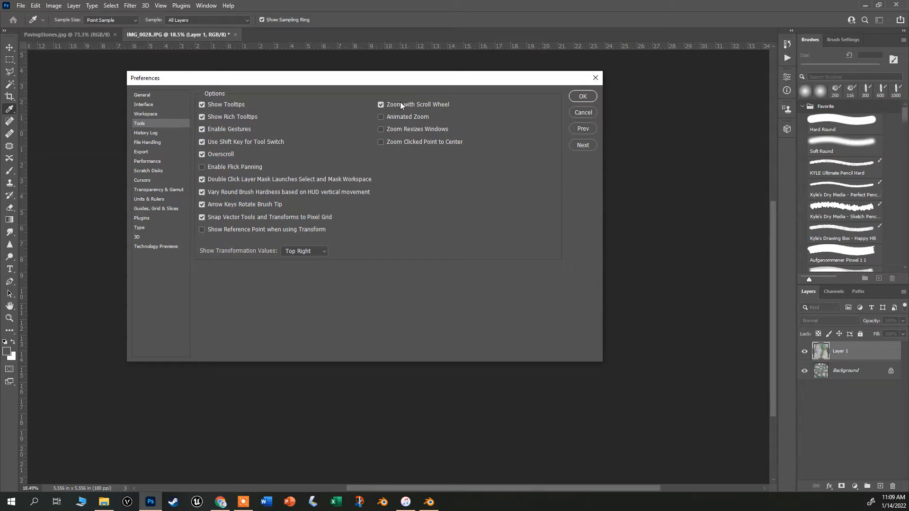
pyautogui.click(591, 99)
pyautogui.press('m')
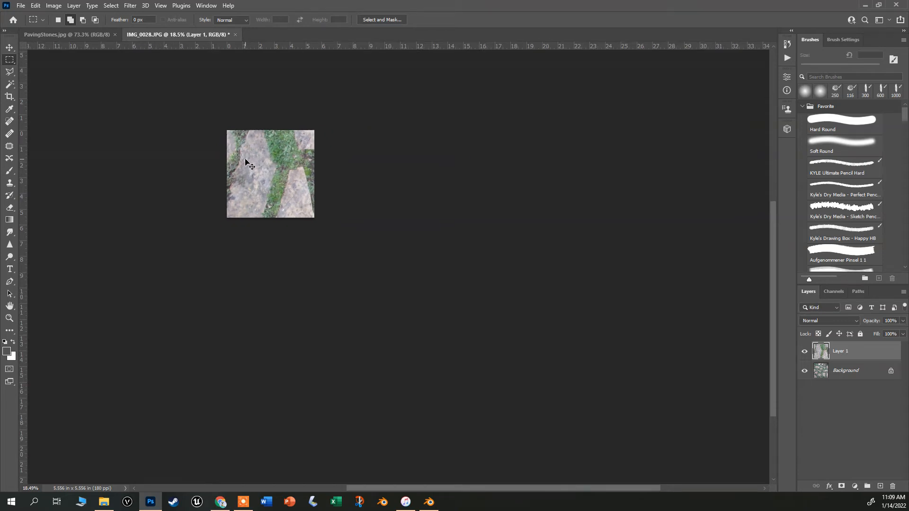
# Scale the pasted layer with Free Transform to about 28.64% so it fits the canvas, and commit.
pyautogui.hotkey('ctrl', 't')
pyautogui.click(21, 5)
pyautogui.moveTo(33, 3)
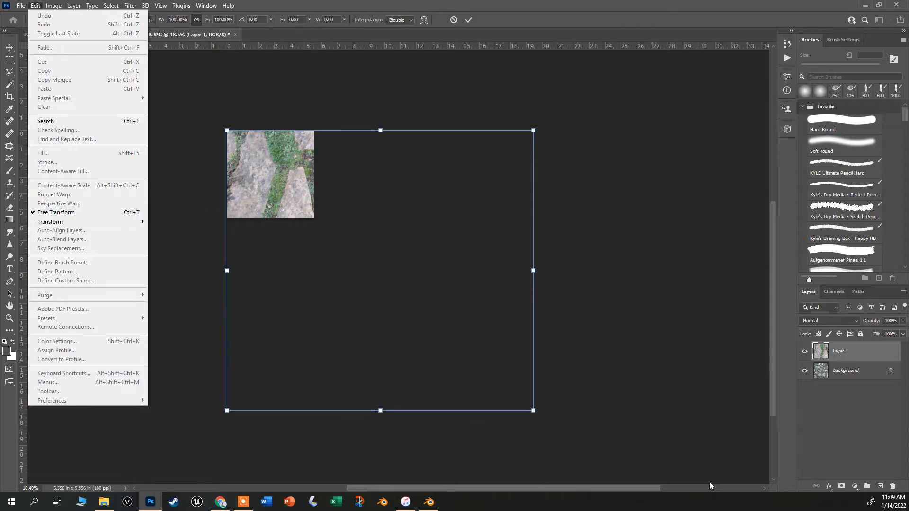
pyautogui.click(534, 412)
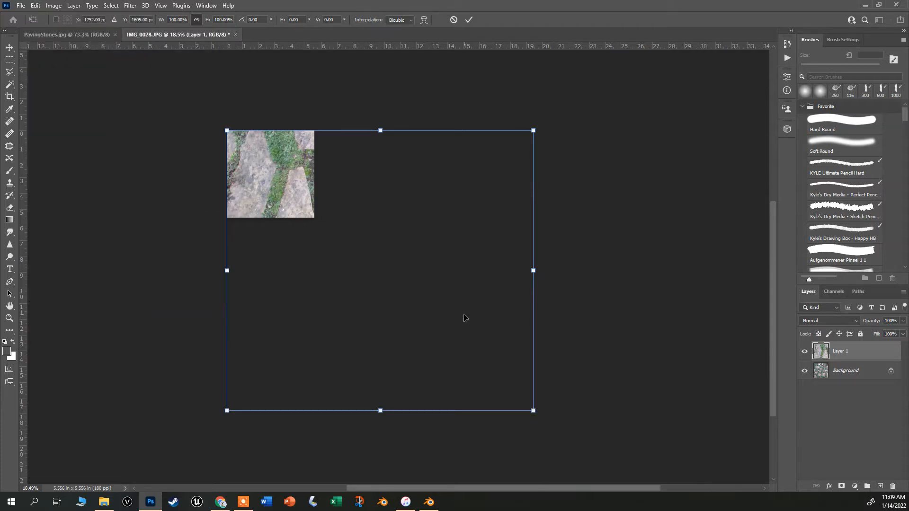
pyautogui.moveTo(533, 412); pyautogui.dragTo(313, 214)
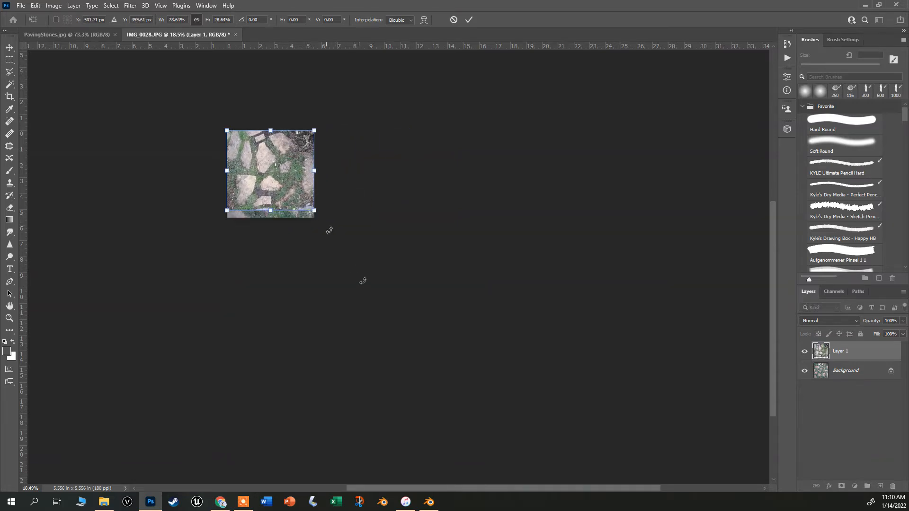
pyautogui.scroll(5, 302, 178)
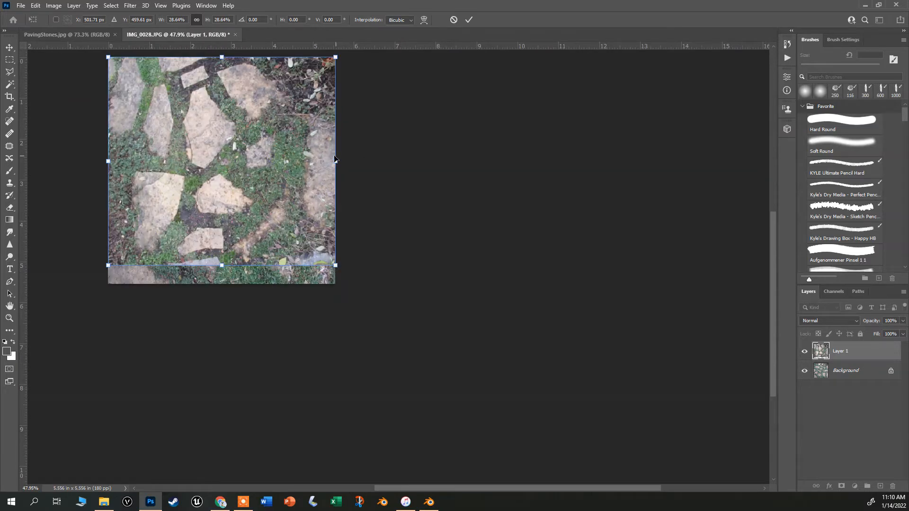
pyautogui.press('Return')
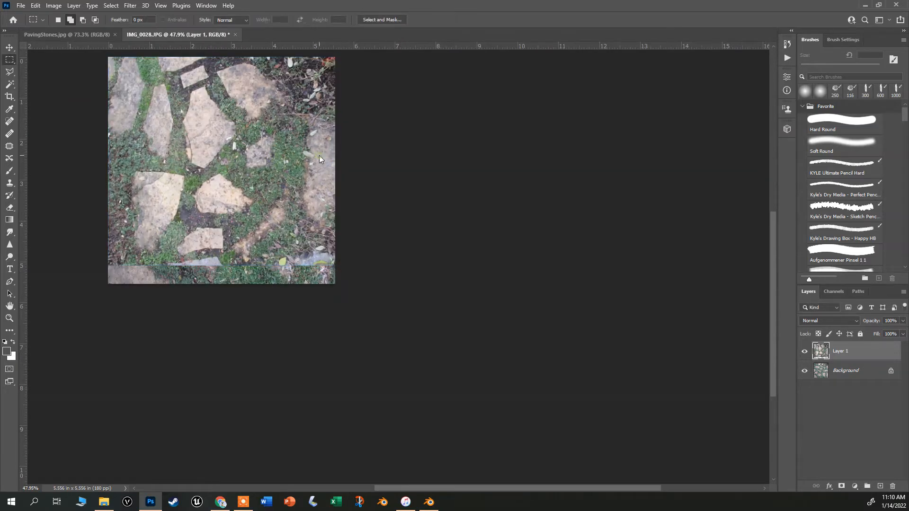
# Hide the pasted Layer 1 and convert the locked Background into a regular editable layer.
pyautogui.click(807, 353)
pyautogui.click(806, 353)
pyautogui.scroll(3, 169, 117)
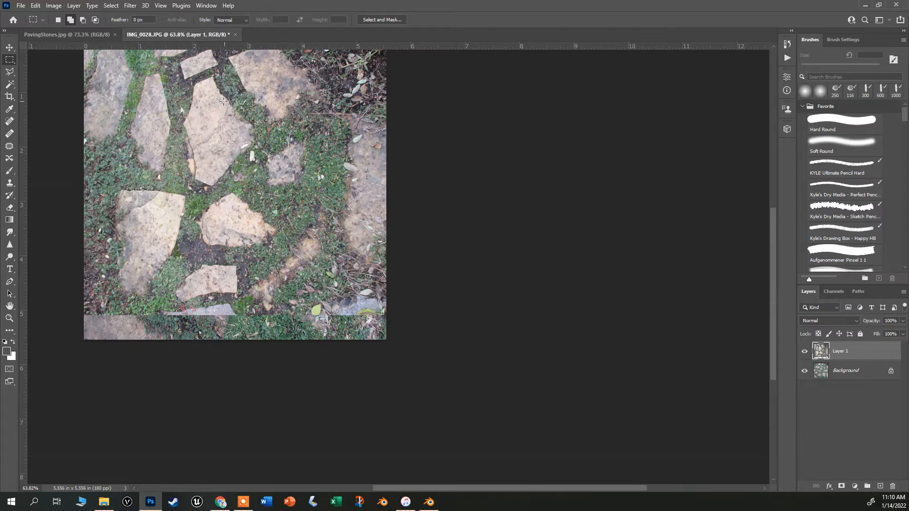
pyautogui.moveTo(465, 183); pyautogui.dragTo(588, 233)
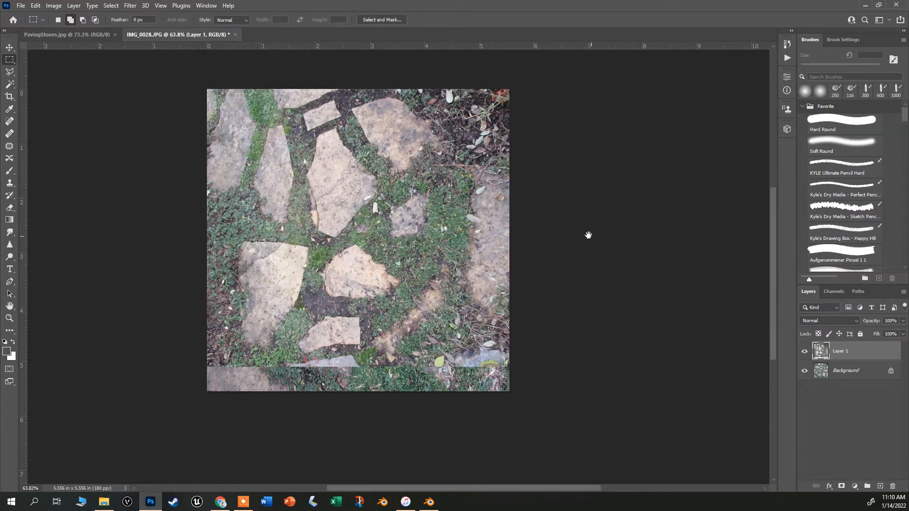
pyautogui.click(805, 351)
pyautogui.click(843, 374)
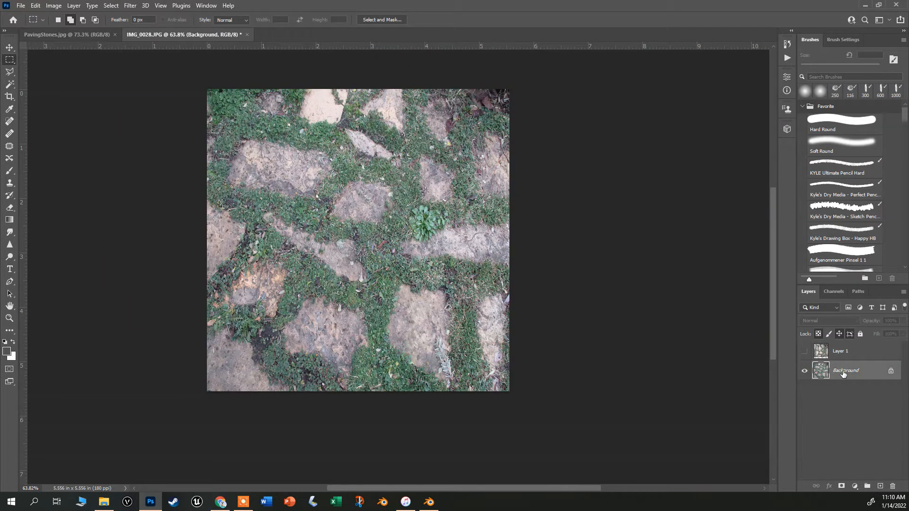
pyautogui.rightClick(841, 371)
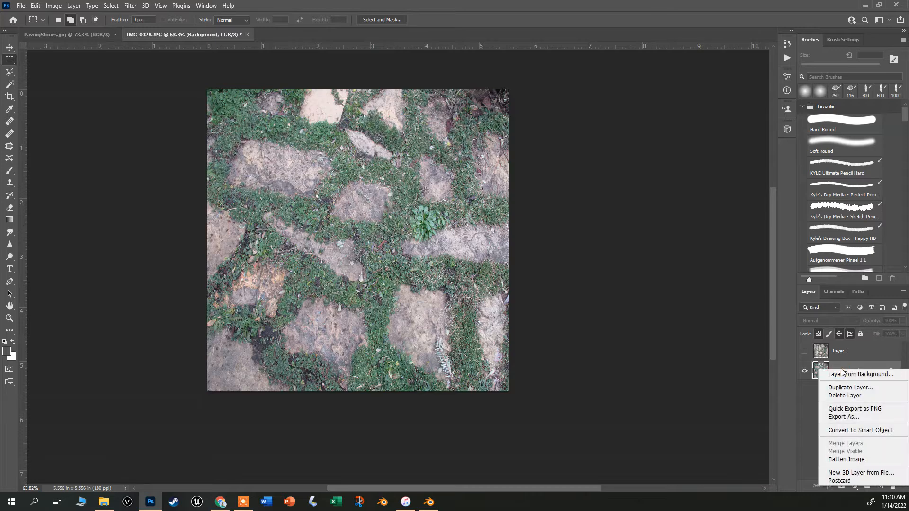
pyautogui.click(883, 376)
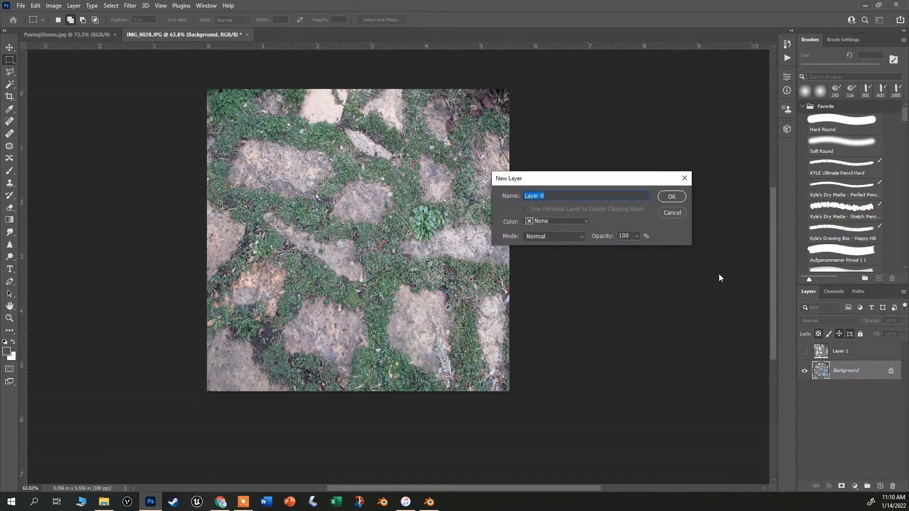
pyautogui.click(666, 197)
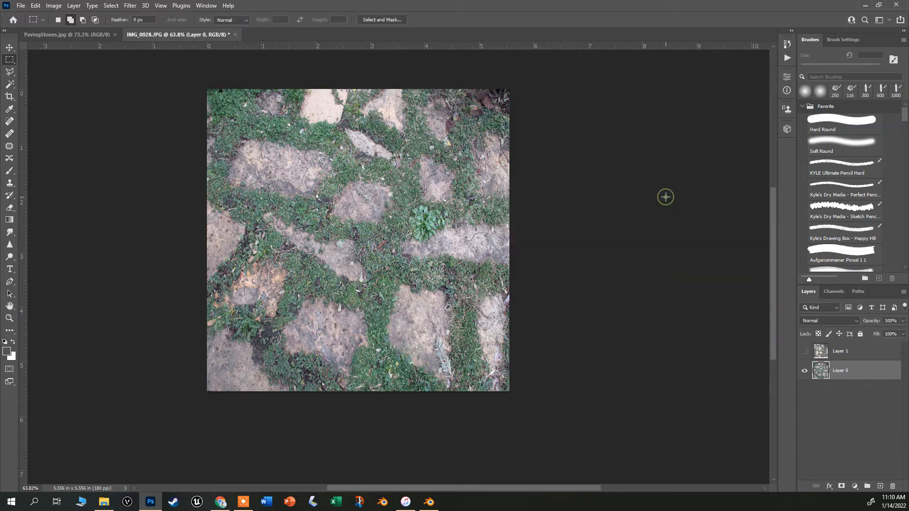
# Toggle Layer 1's visibility repeatedly to compare it with the underlying paving photo, leaving it hidden.
pyautogui.click(804, 351)
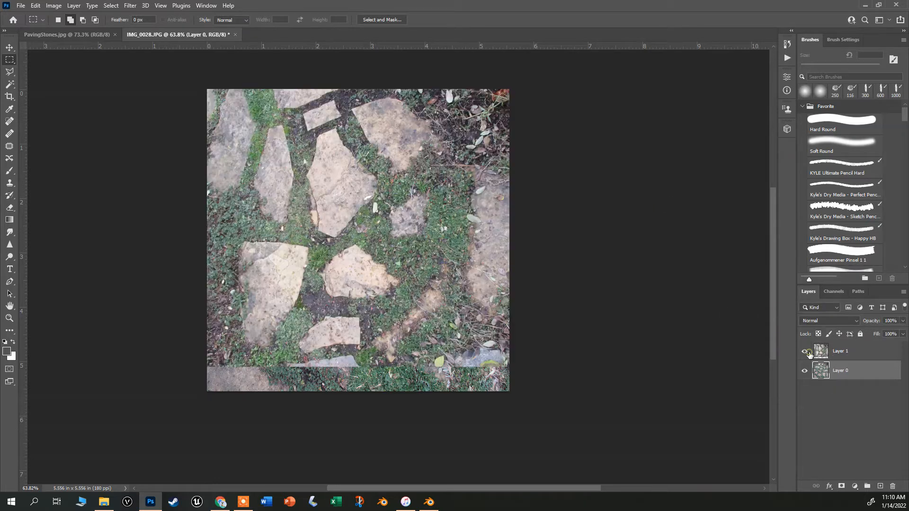
pyautogui.click(805, 353)
pyautogui.click(805, 353)
pyautogui.click(805, 352)
pyautogui.click(804, 353)
pyautogui.click(805, 353)
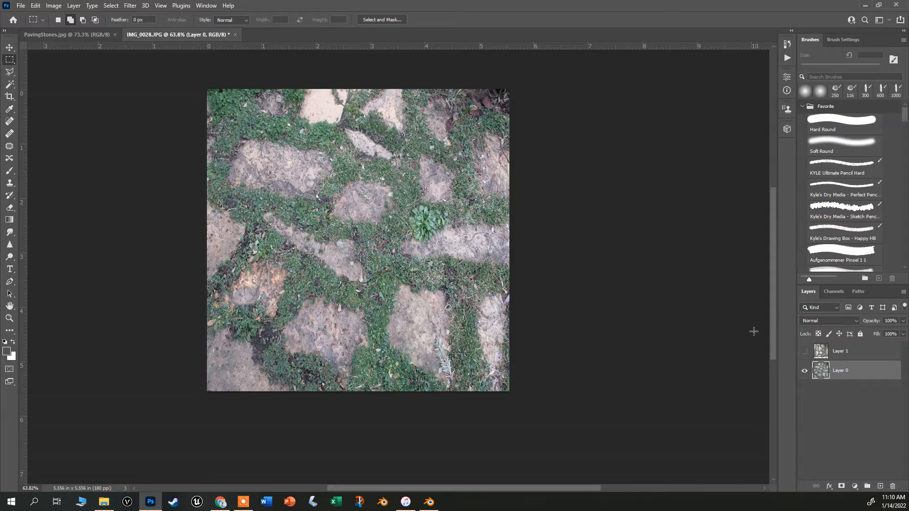
# Pick the Clone Stamp tool with a 40 px soft brush, sample the current layer, and clone over a stone seam.
pyautogui.scroll(3, 329, 266)
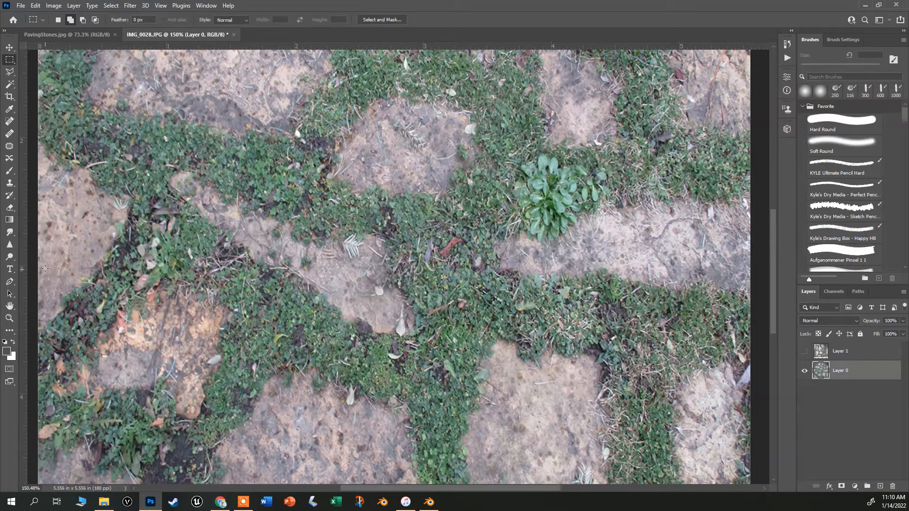
pyautogui.click(11, 183)
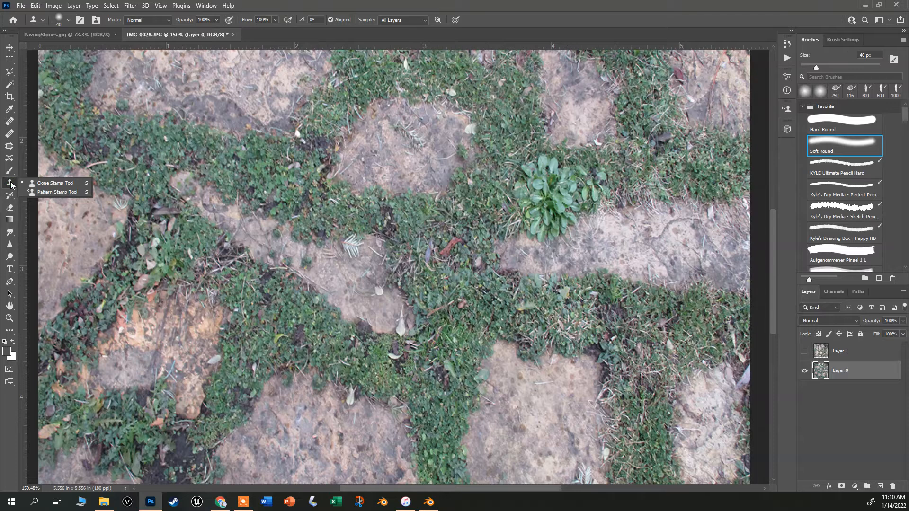
pyautogui.click(68, 21)
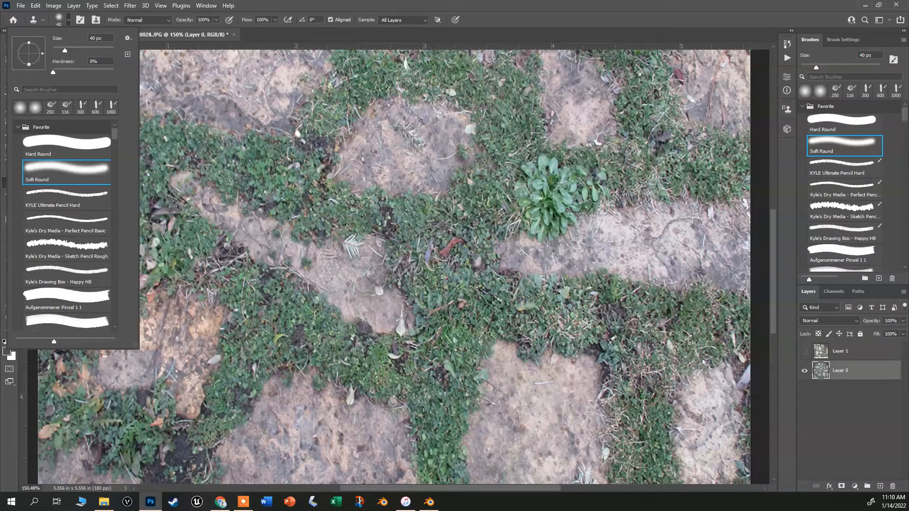
pyautogui.keyDown('alt'); pyautogui.click(387, 158); pyautogui.keyUp('alt')
pyautogui.click(413, 21)
pyautogui.click(413, 21)
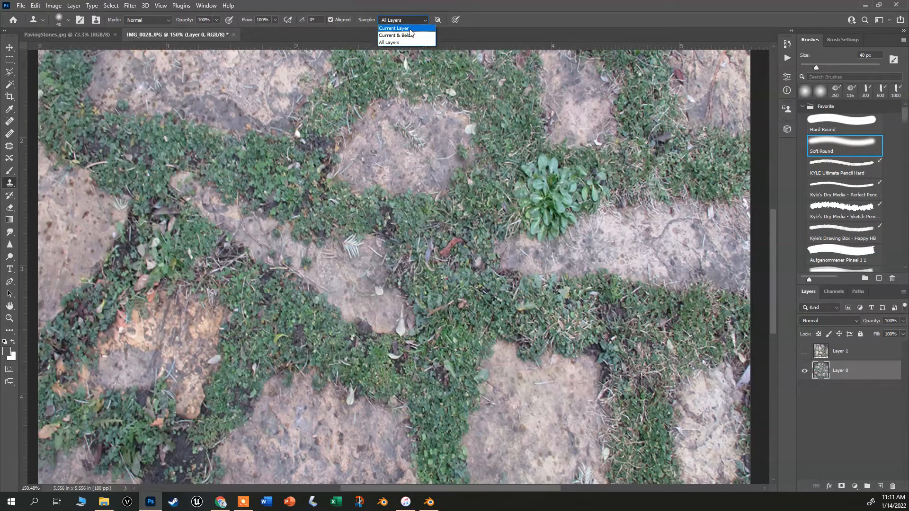
pyautogui.click(407, 28)
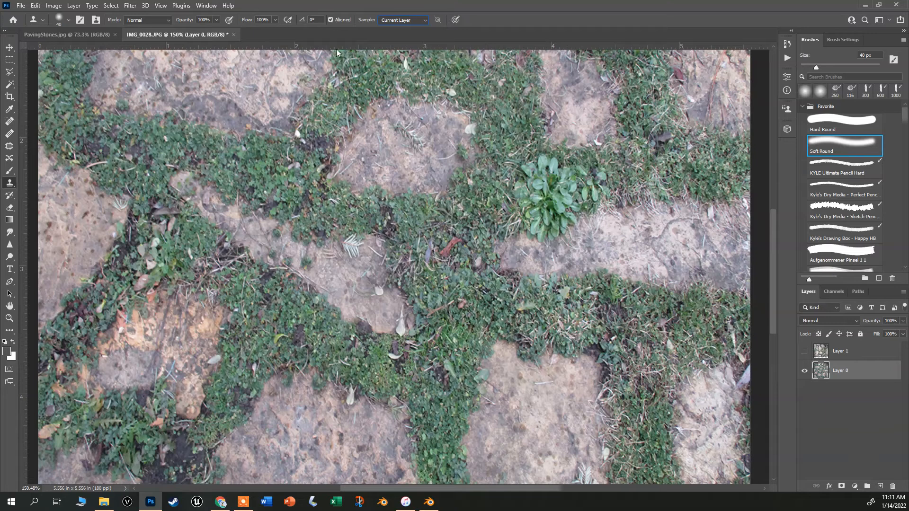
pyautogui.keyDown('alt'); pyautogui.click(378, 160); pyautogui.keyUp('alt')
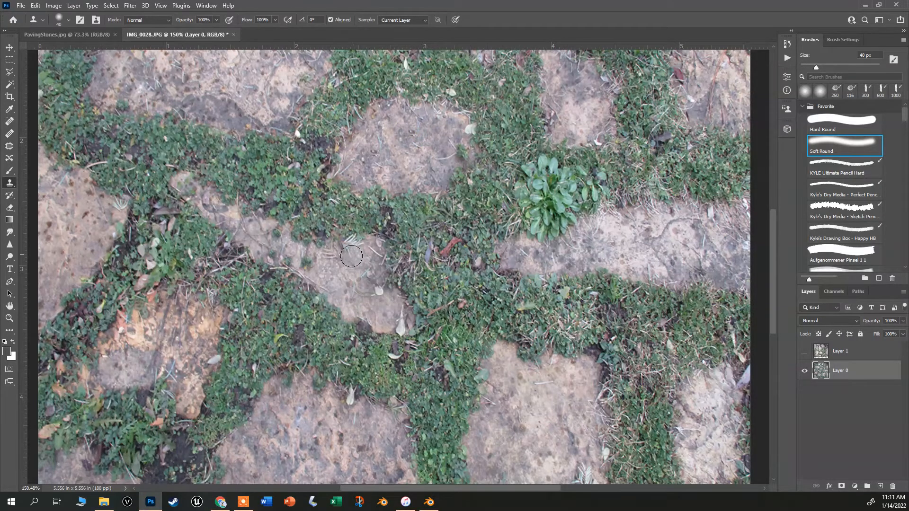
pyautogui.keyDown('alt'); pyautogui.click(343, 280); pyautogui.keyUp('alt')
pyautogui.moveTo(353, 256)
pyautogui.mouseDown()
pyautogui.moveTo(349, 248)
pyautogui.moveTo(337, 258)
pyautogui.mouseUp()
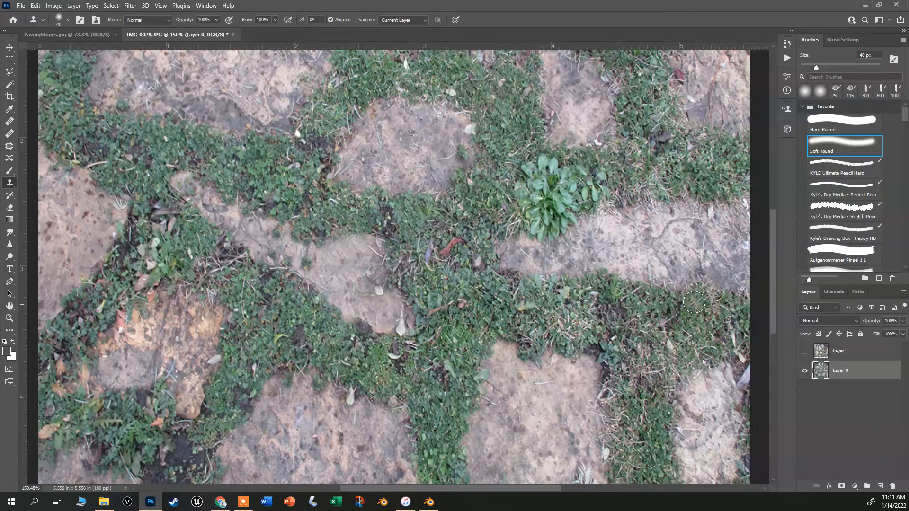
# Clone-stamp more stone and grass texture over remaining seams and patches across the image.
pyautogui.scroll(-2, 358, 145)
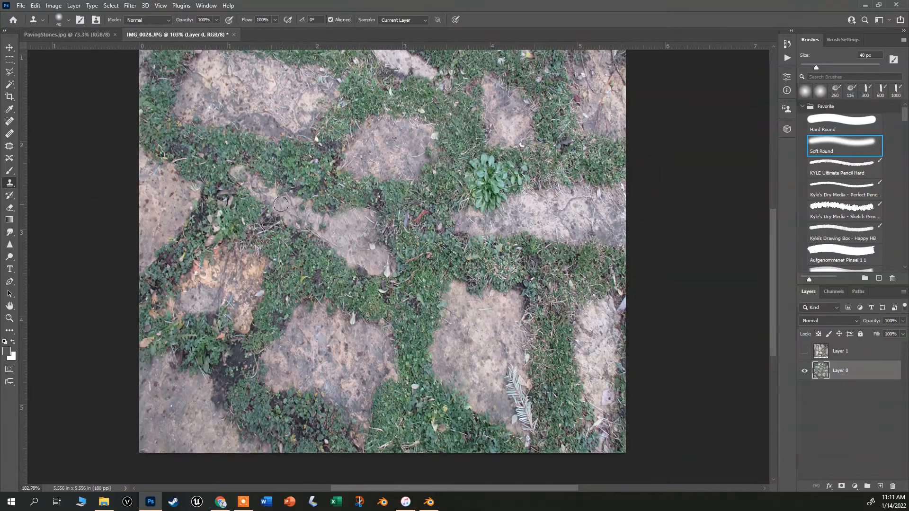
pyautogui.scroll(-1, 352, 221)
pyautogui.scroll(-1, 407, 100)
pyautogui.scroll(1, 433, 93)
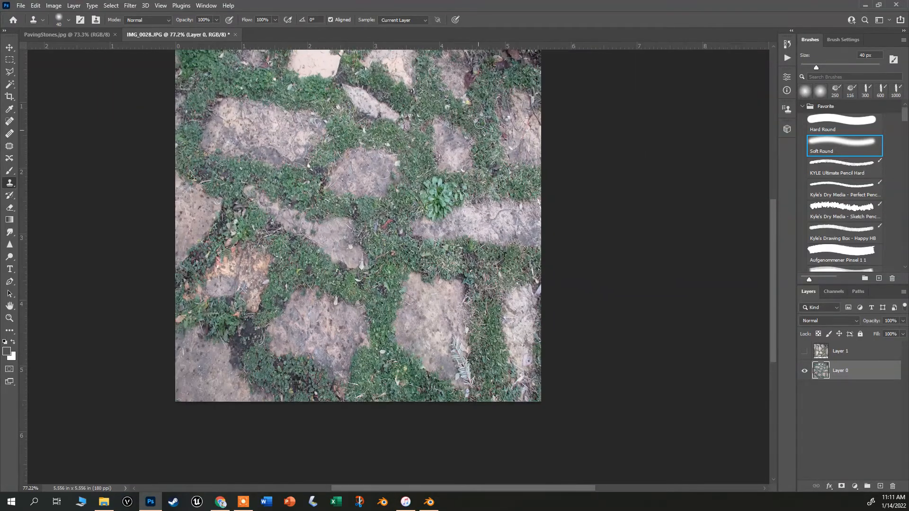
pyautogui.scroll(3, 309, 127)
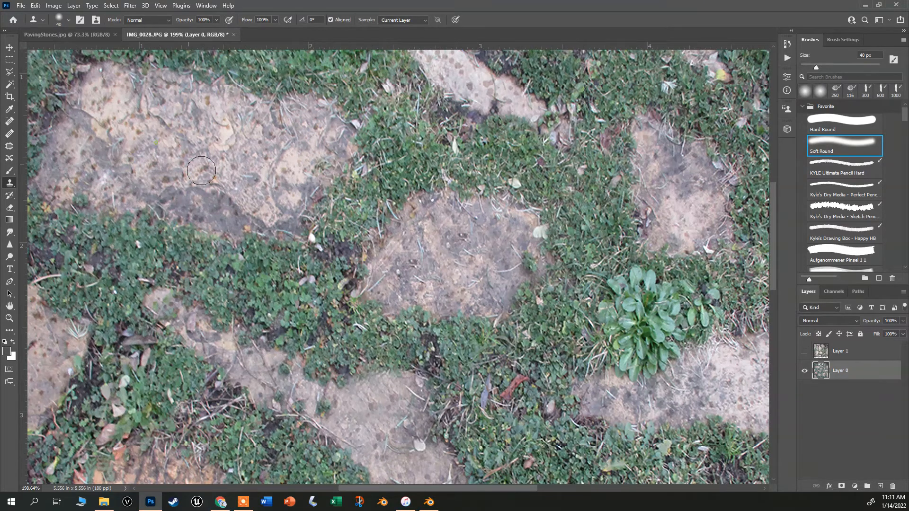
pyautogui.scroll(-3, 239, 172)
pyautogui.scroll(3, 331, 196)
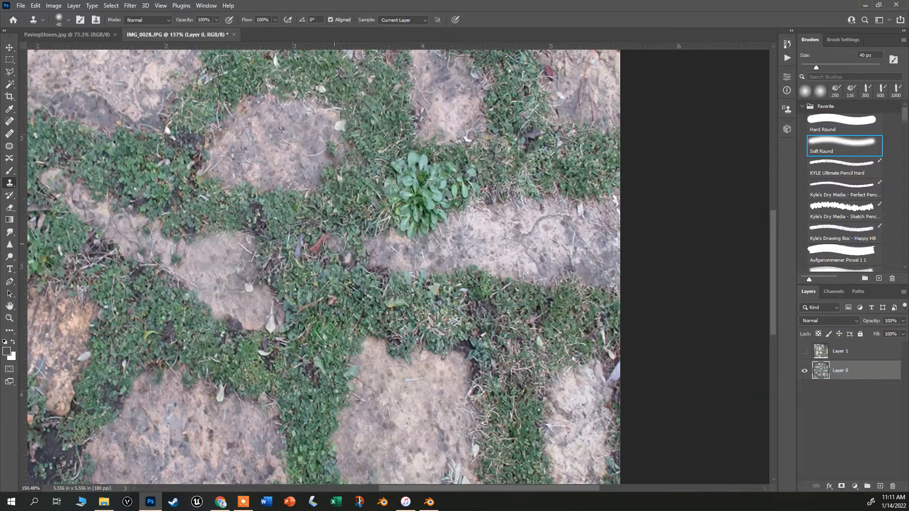
pyautogui.keyDown('alt'); pyautogui.click(349, 208); pyautogui.keyUp('alt')
pyautogui.click(323, 236)
pyautogui.click(316, 242)
pyautogui.click(315, 250)
pyautogui.scroll(-3, 440, 255)
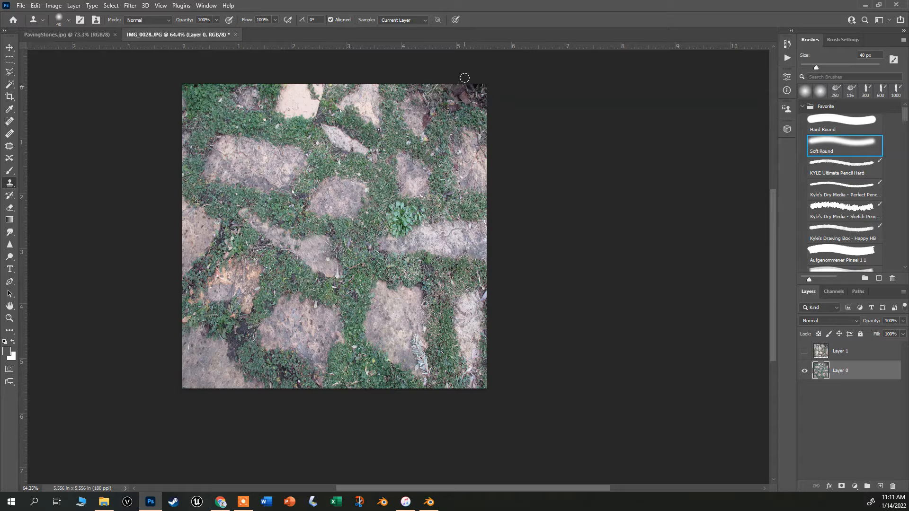
pyautogui.scroll(2, 372, 189)
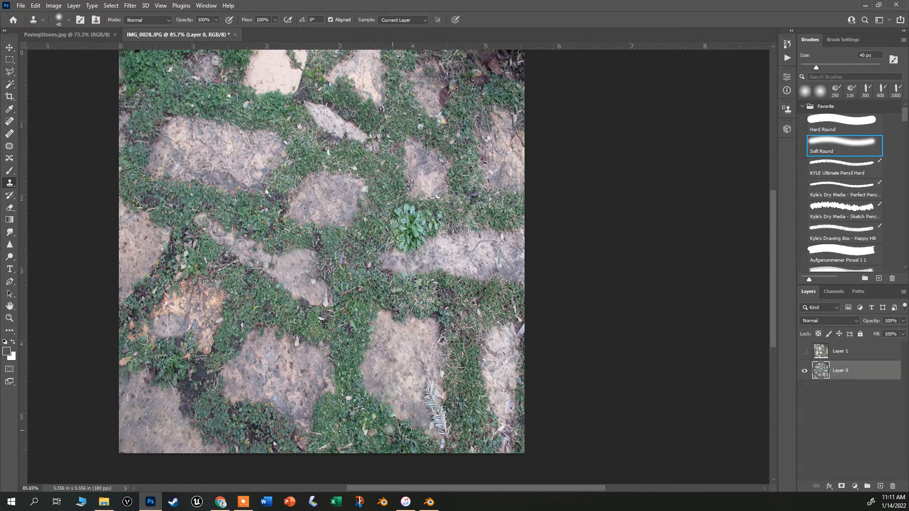
pyautogui.scroll(1, 418, 410)
pyautogui.keyDown('alt'); pyautogui.click(398, 361); pyautogui.keyUp('alt')
pyautogui.moveTo(428, 381)
pyautogui.mouseDown()
pyautogui.moveTo(441, 420)
pyautogui.moveTo(453, 378)
pyautogui.moveTo(452, 439)
pyautogui.mouseUp()
pyautogui.keyDown('alt'); pyautogui.click(452, 334); pyautogui.keyUp('alt')
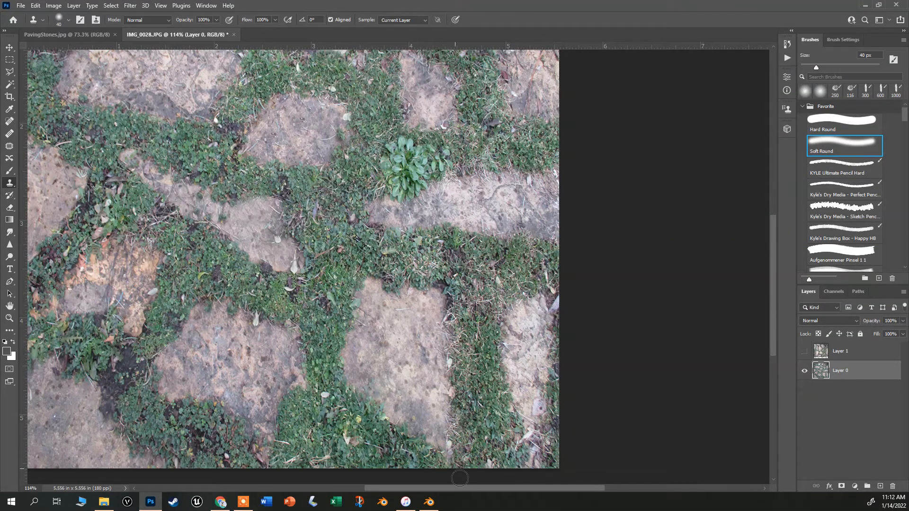
# Save the document as a Photoshop file named save with Maximize Compatibility enabled.
pyautogui.scroll(6, 450, 424)
pyautogui.scroll(-2, 466, 434)
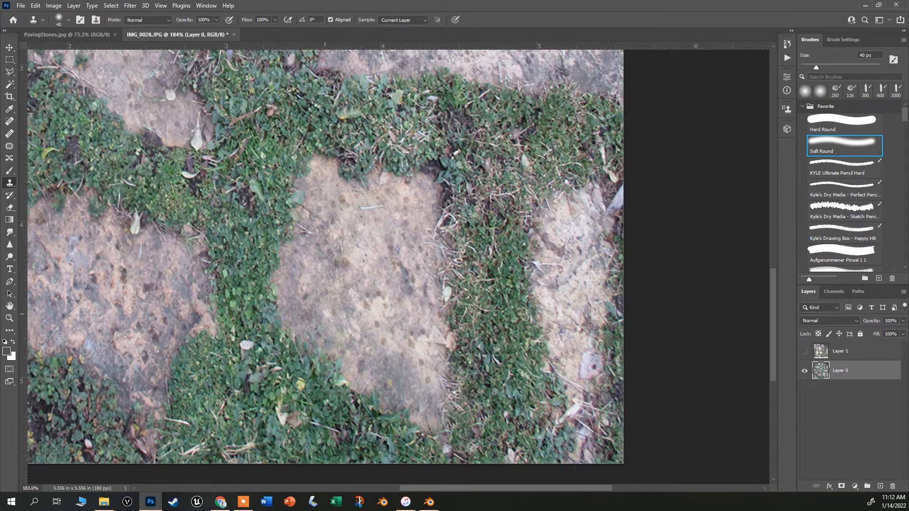
pyautogui.scroll(-3, 322, 291)
pyautogui.scroll(-2, 267, 254)
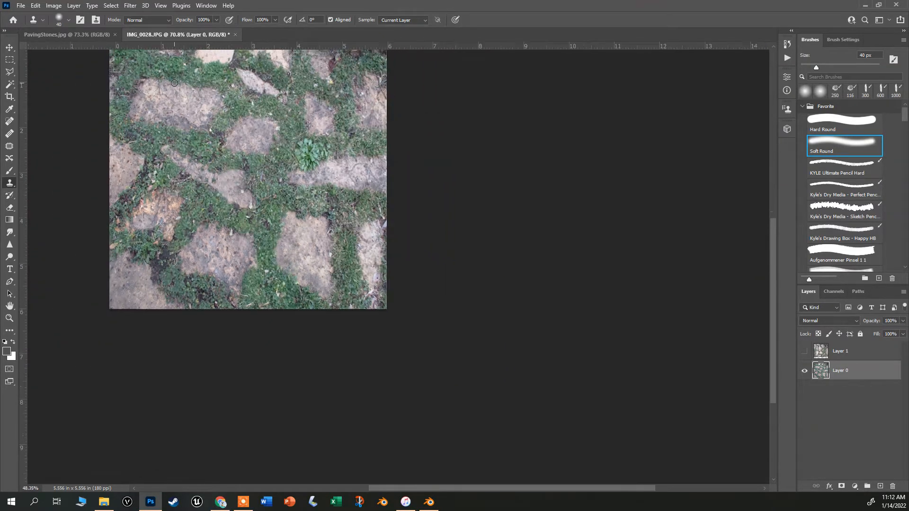
pyautogui.scroll(2, 191, 161)
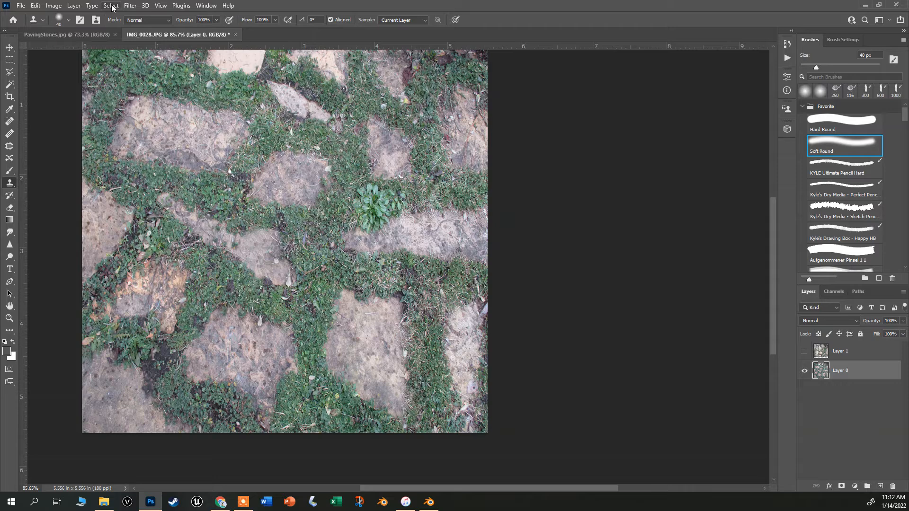
pyautogui.click(21, 5)
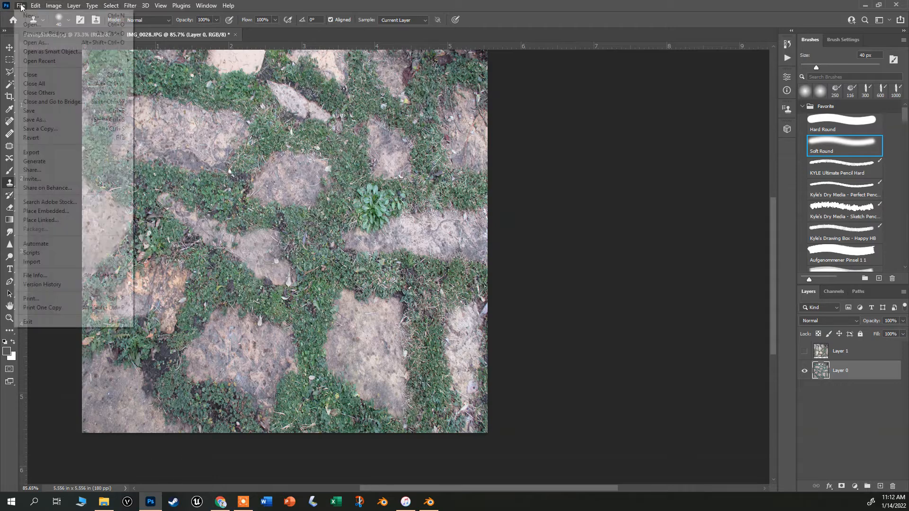
pyautogui.click(62, 124)
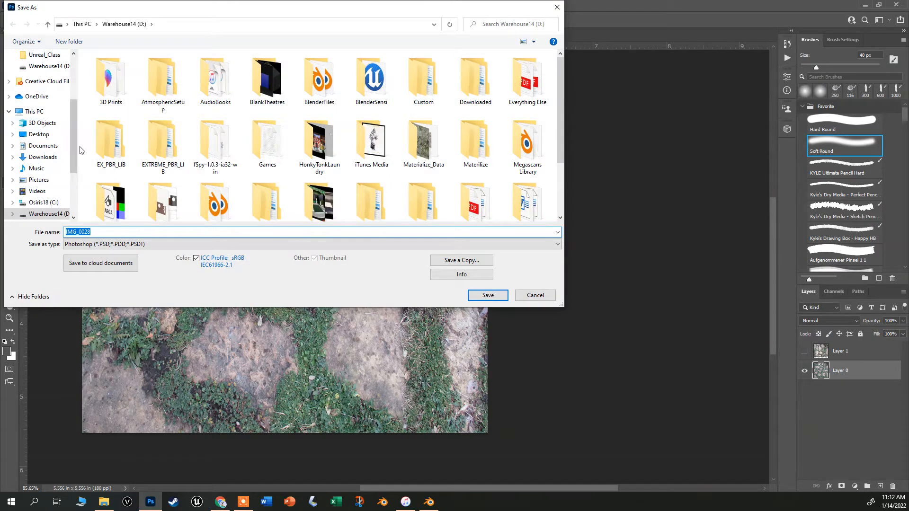
pyautogui.click(125, 246)
pyautogui.click(125, 253)
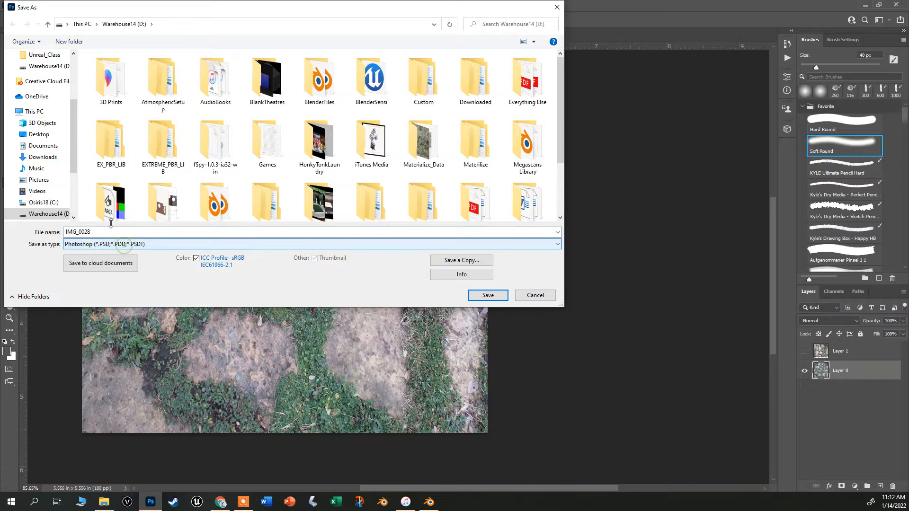
pyautogui.doubleClick(104, 232)
pyautogui.write('save')
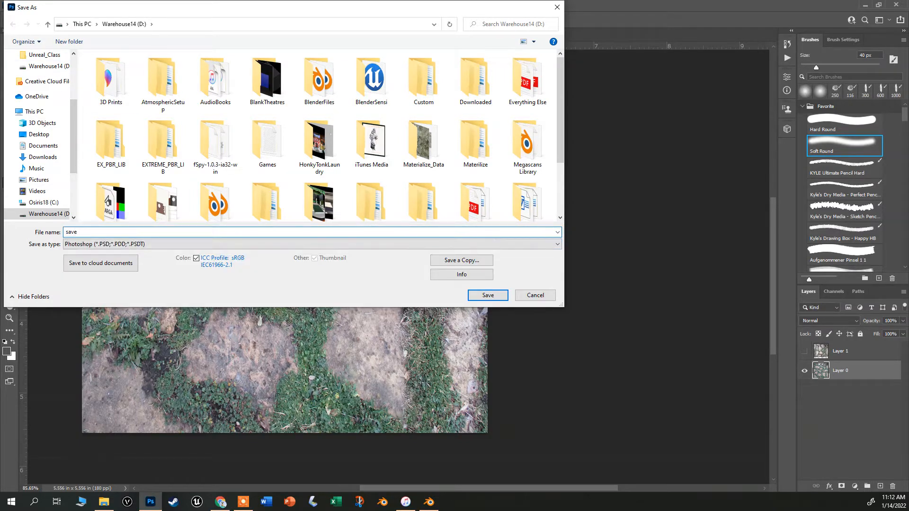
pyautogui.click(487, 294)
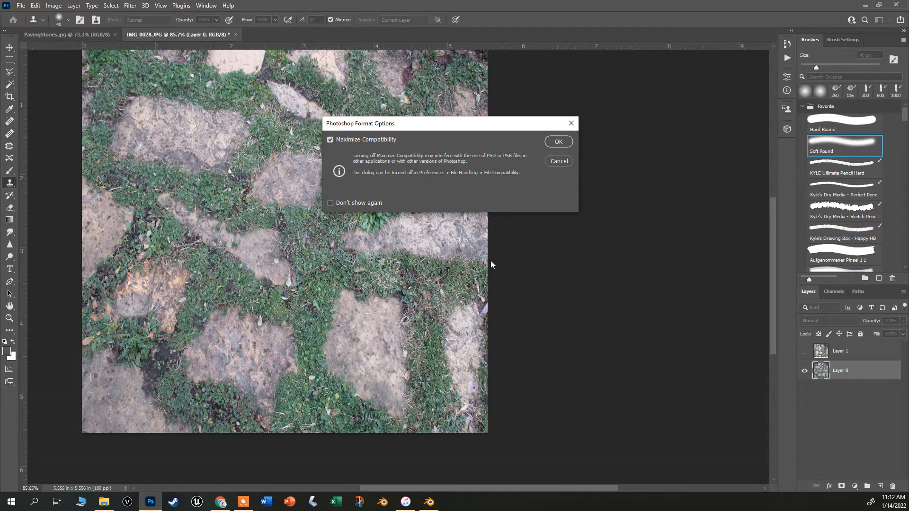
pyautogui.click(559, 141)
# Crop the canvas with the Crop tool at a 1:1 (Square) ratio and commit the crop.
pyautogui.scroll(-2, 226, 189)
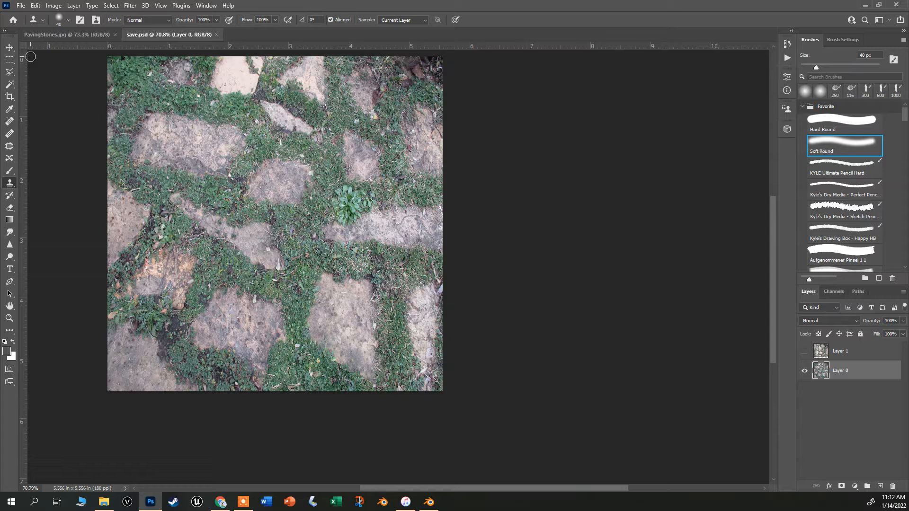
pyautogui.click(10, 96)
pyautogui.press('Return')
pyautogui.click(9, 97)
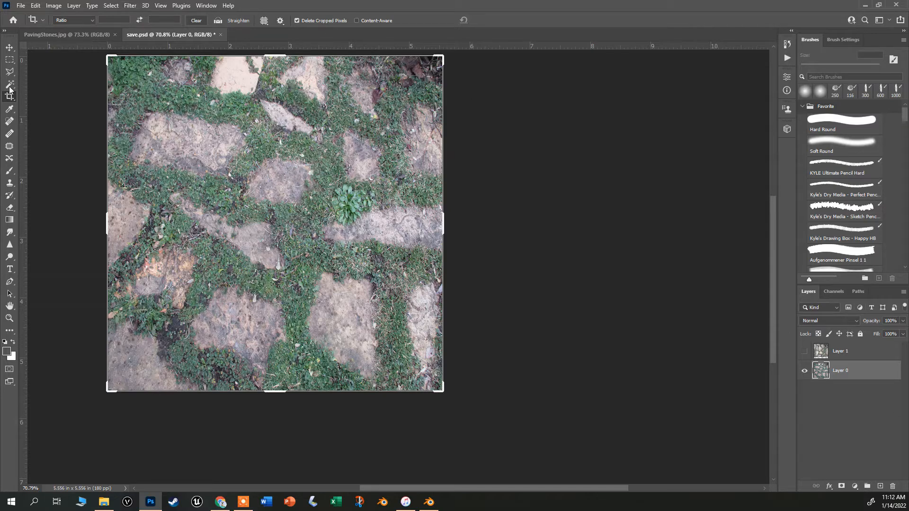
pyautogui.click(92, 21)
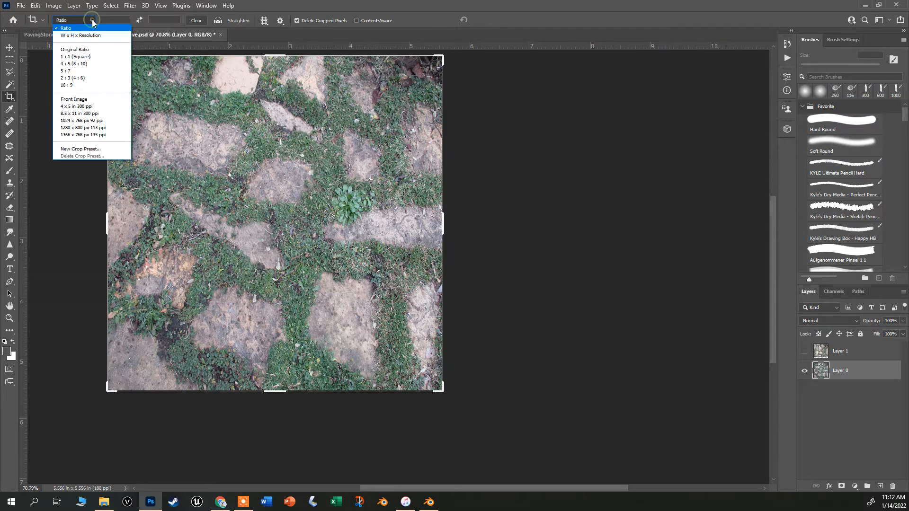
pyautogui.click(84, 57)
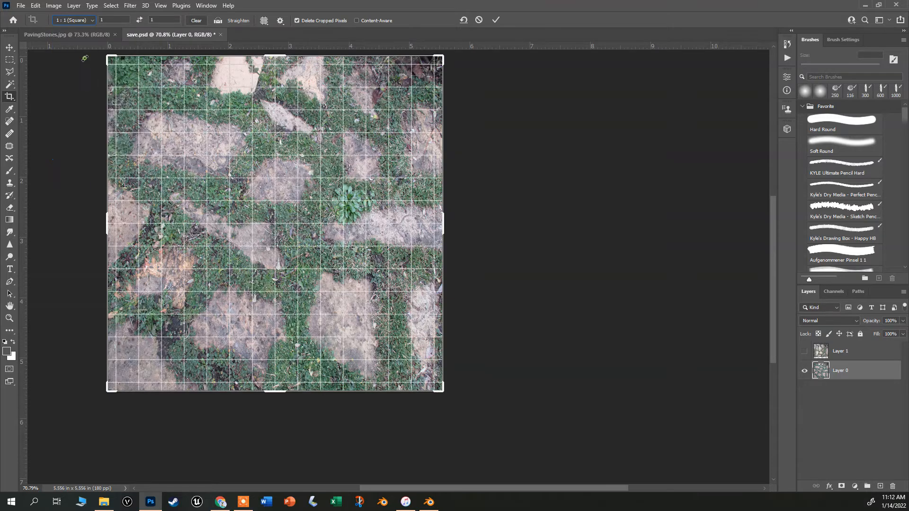
pyautogui.doubleClick(198, 148)
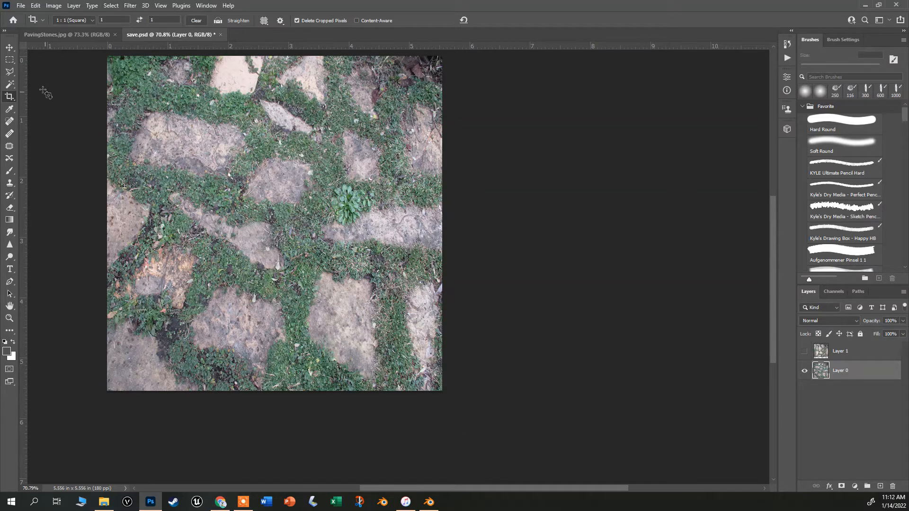
# Apply the Offset filter to Layer 0 with 500 pixels right, 500 pixels down and Wrap Around.
pyautogui.click(10, 48)
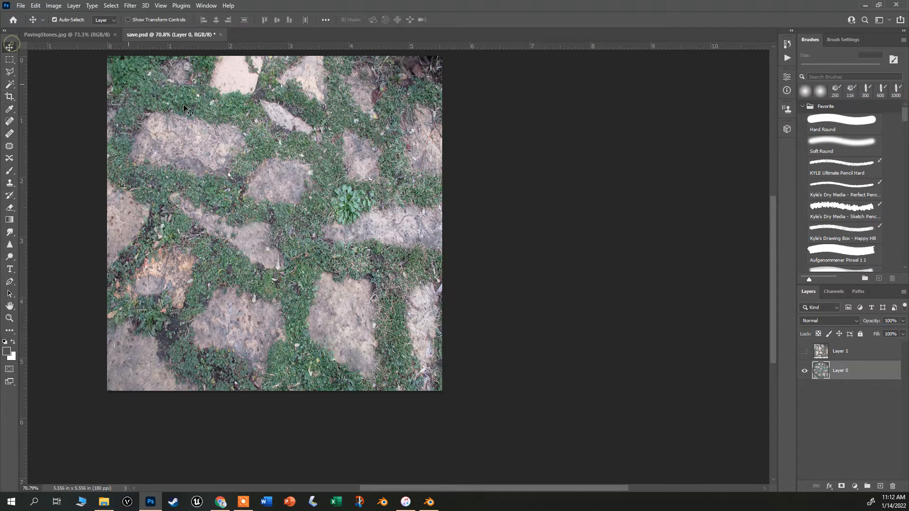
pyautogui.click(138, 6)
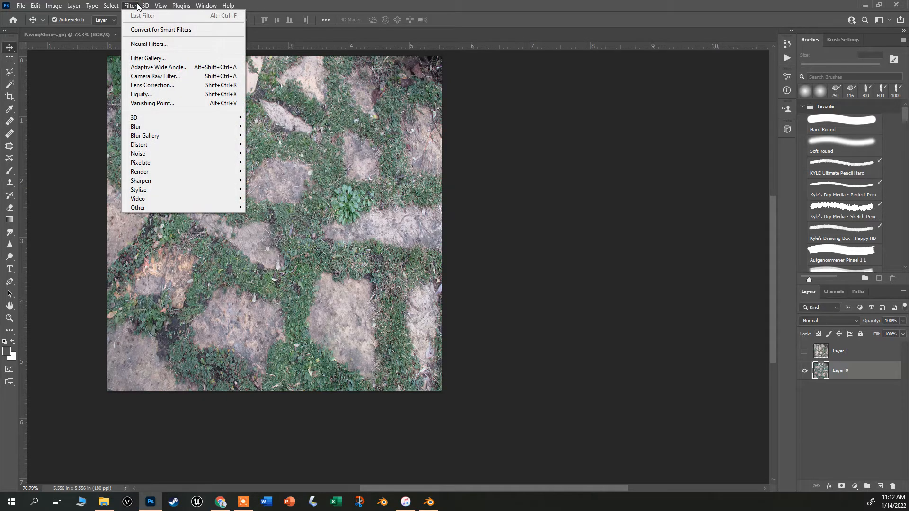
pyautogui.moveTo(140, 209)
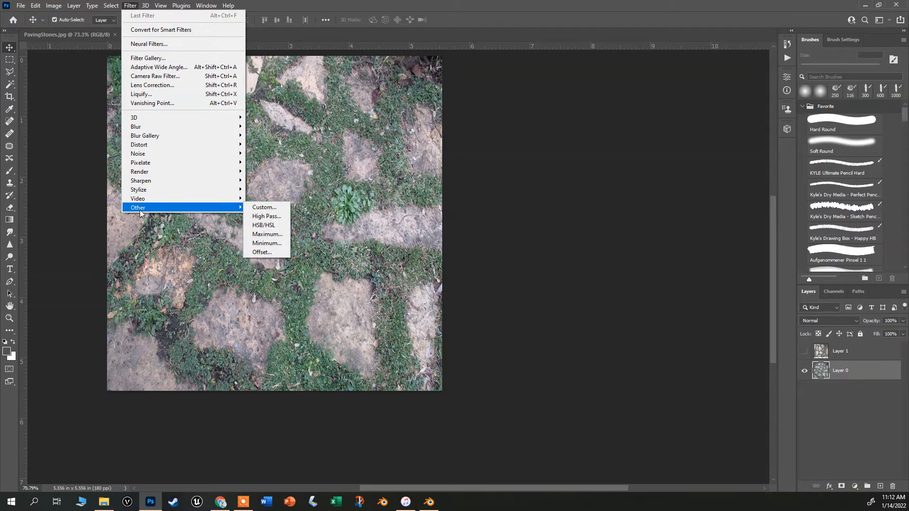
pyautogui.click(277, 254)
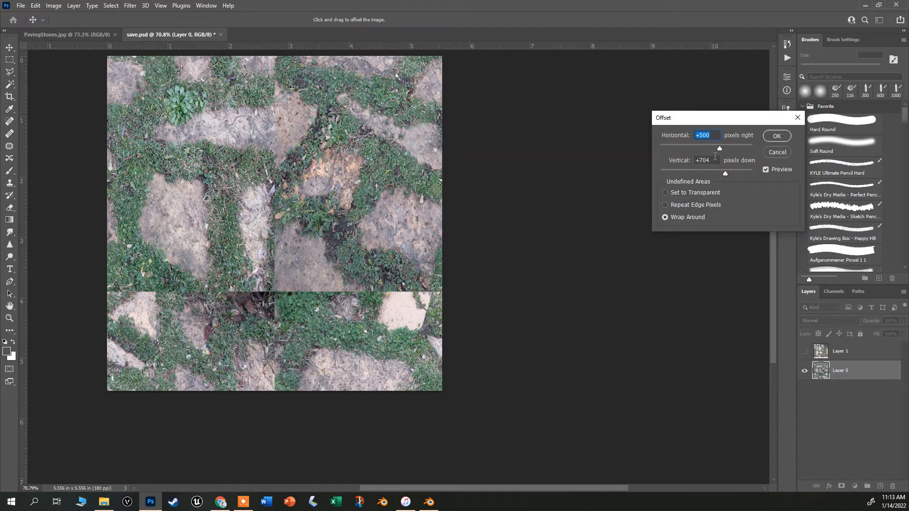
pyautogui.doubleClick(711, 162)
pyautogui.write('500')
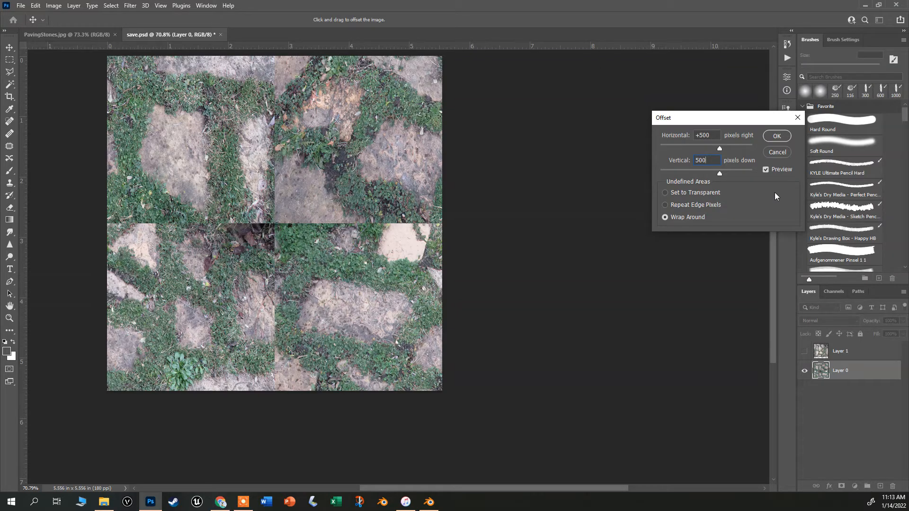
pyautogui.click(776, 137)
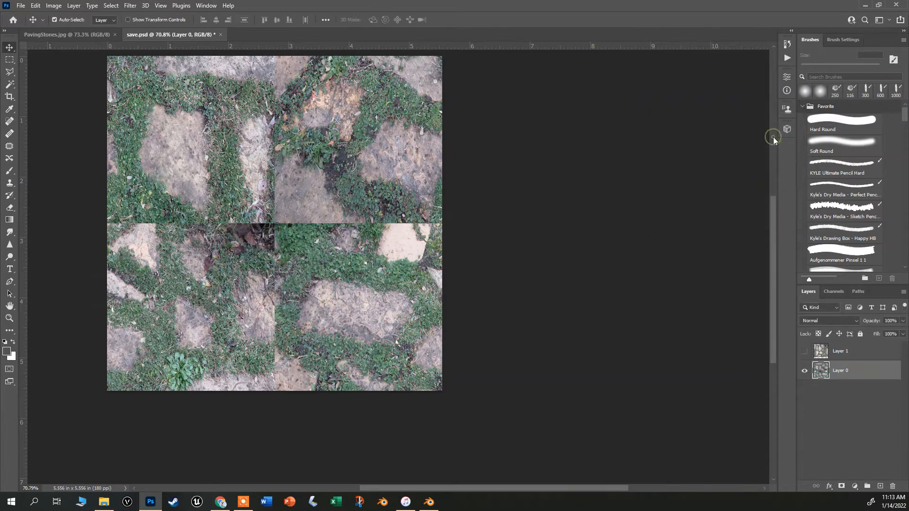
# Inspect the offset seams, briefly showing and hiding the top photo layer for comparison.
pyautogui.scroll(3, 249, 199)
pyautogui.scroll(1, 317, 230)
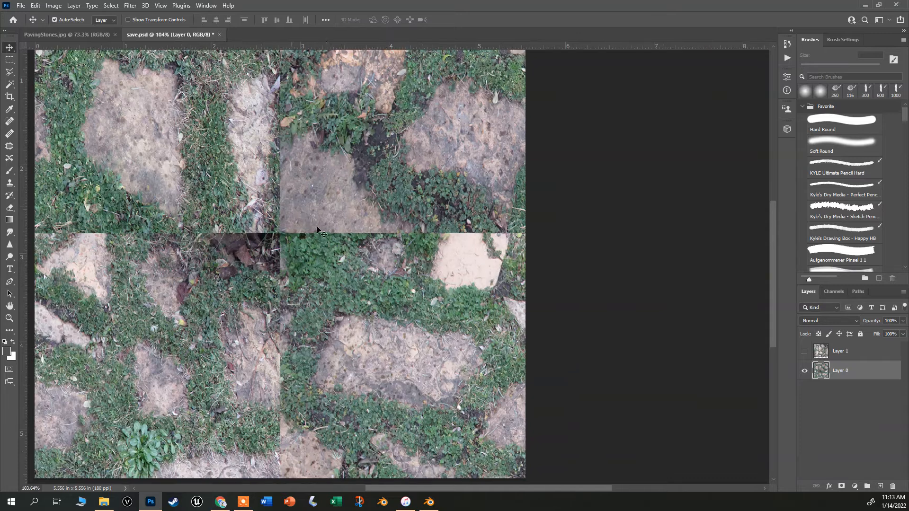
pyautogui.scroll(-2, 342, 361)
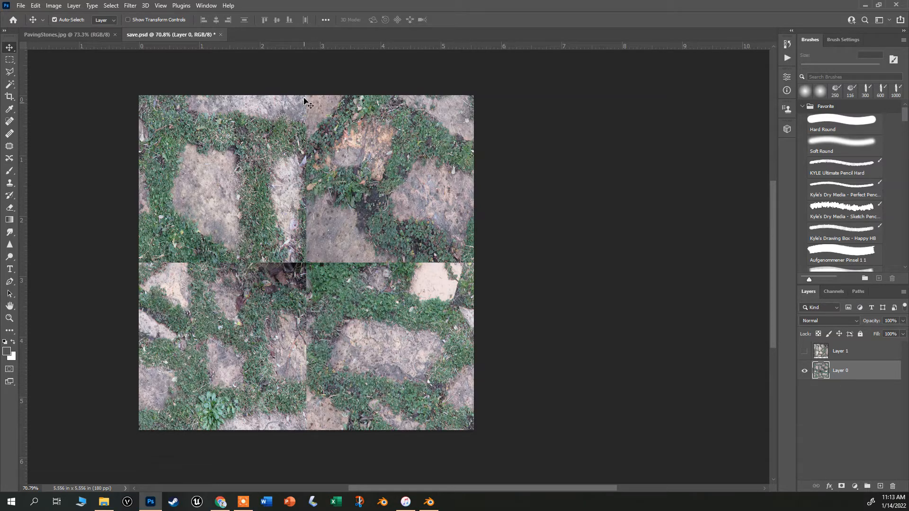
pyautogui.click(805, 351)
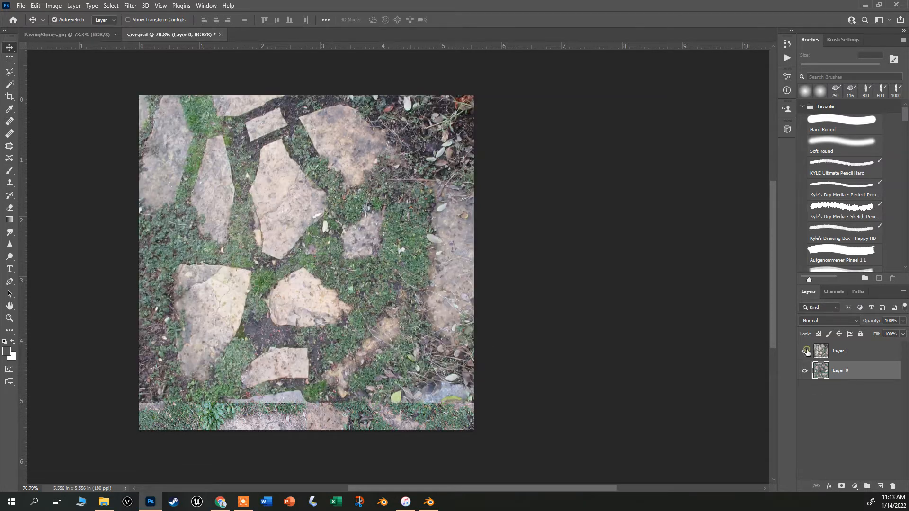
pyautogui.click(805, 351)
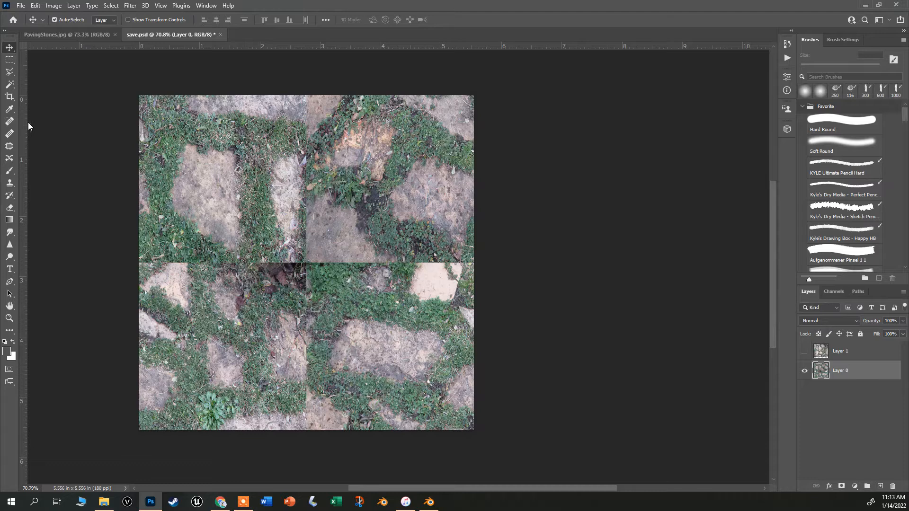
# Select the Patch tool for repairing the offset seams.
pyautogui.click(11, 147)
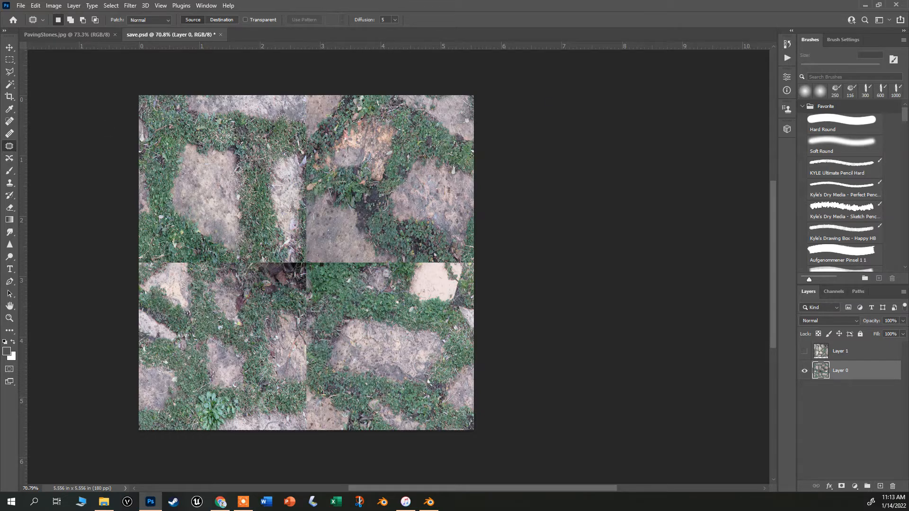
pyautogui.click(880, 19)
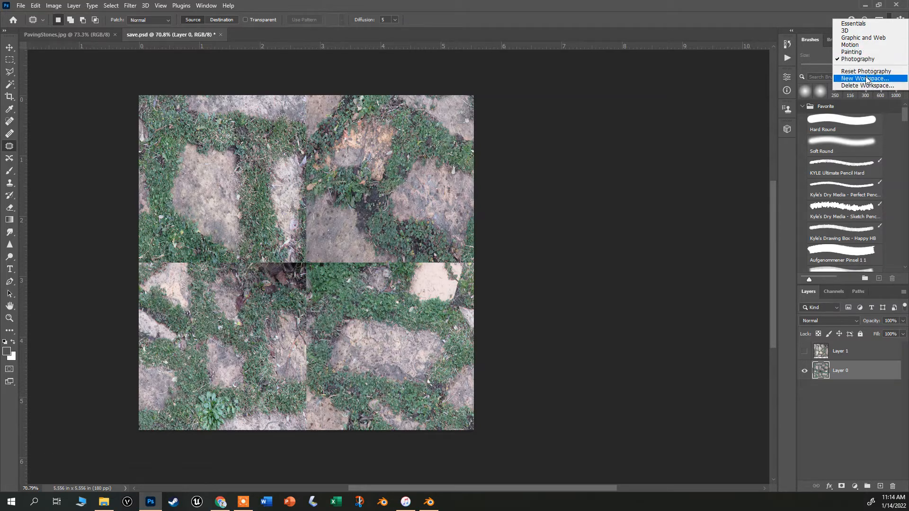
pyautogui.click(861, 50)
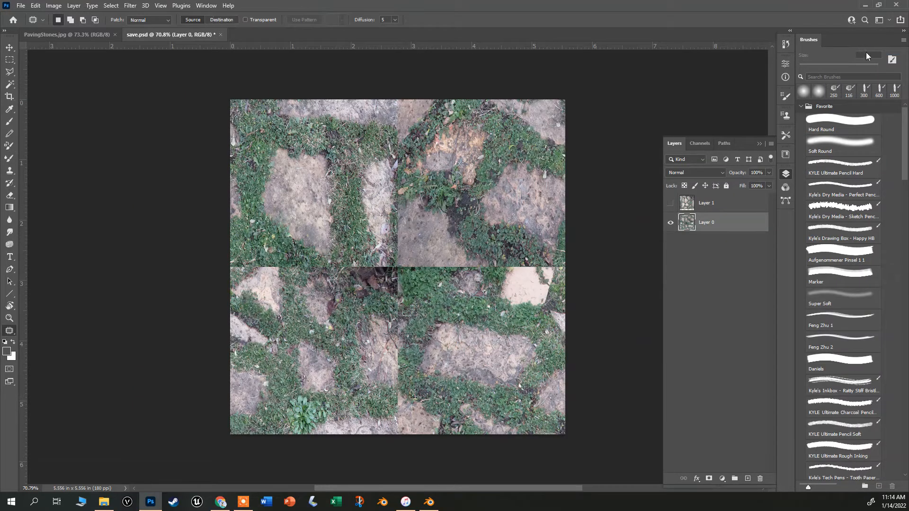
pyautogui.click(882, 19)
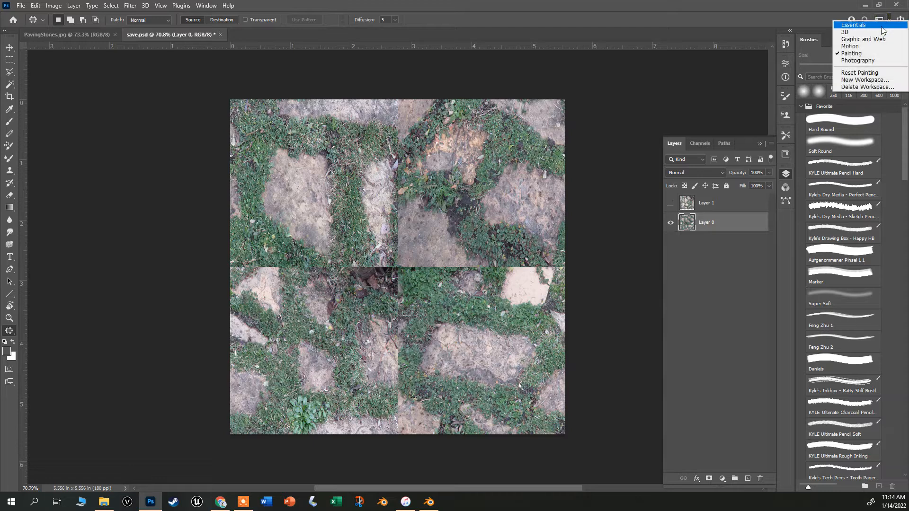
pyautogui.click(862, 62)
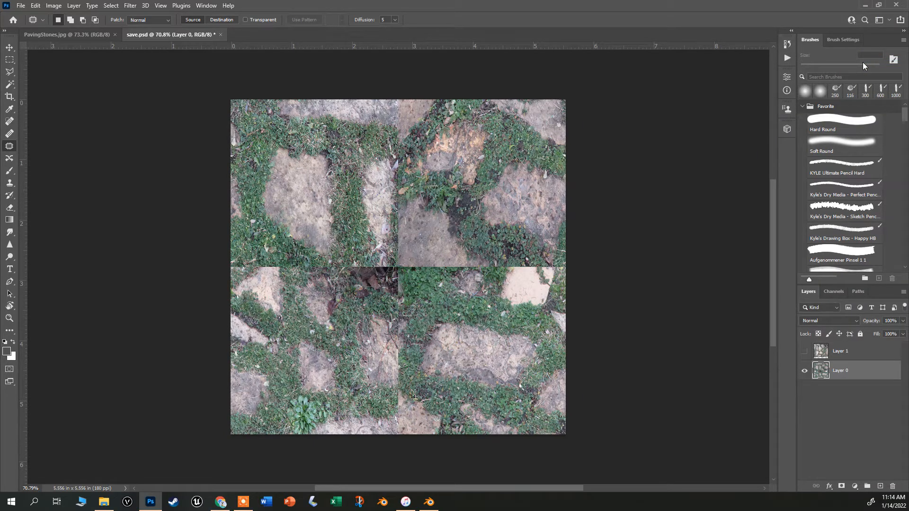
# Patch the seams where the four offset tiles meet at the image centre with surrounding grass.
pyautogui.scroll(3, 315, 298)
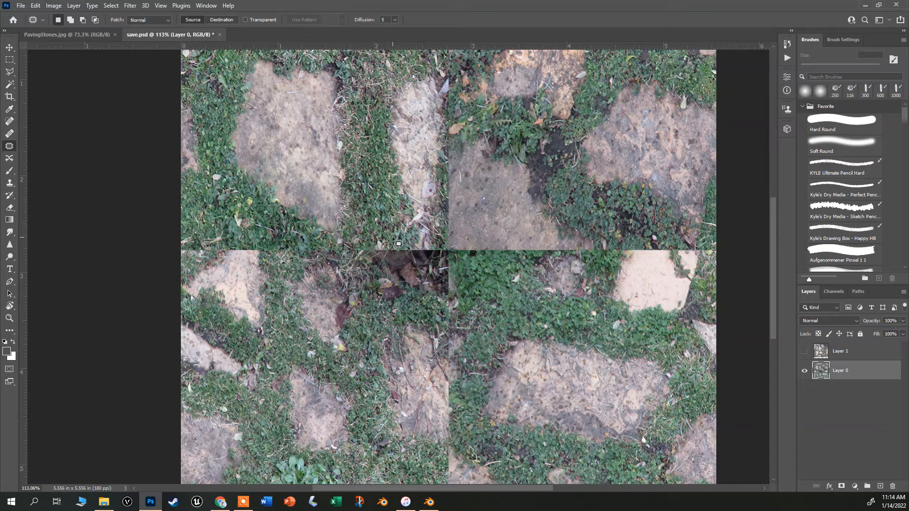
pyautogui.moveTo(393, 238)
pyautogui.mouseDown()
pyautogui.moveTo(318, 243)
pyautogui.moveTo(330, 264)
pyautogui.moveTo(418, 285)
pyautogui.moveTo(447, 260)
pyautogui.moveTo(440, 248)
pyautogui.moveTo(394, 237)
pyautogui.mouseUp()
pyautogui.moveTo(399, 262); pyautogui.dragTo(536, 314)
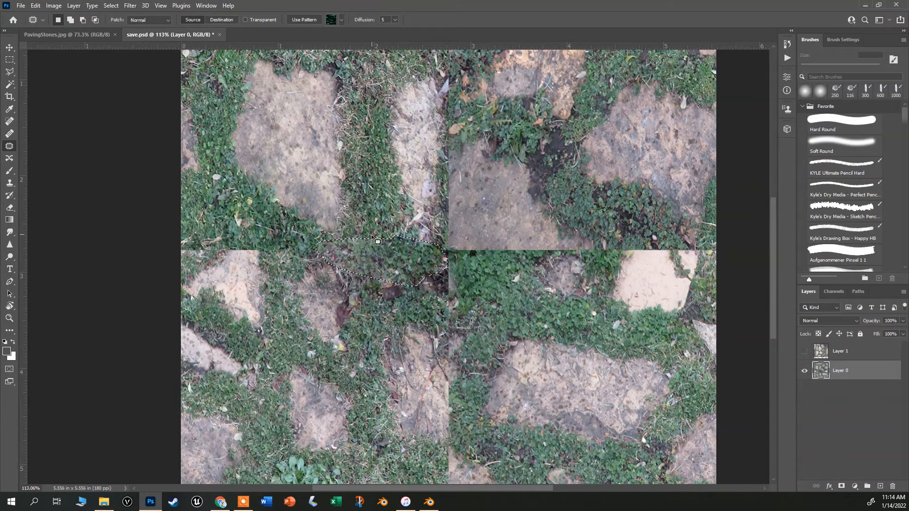
pyautogui.hotkey('ctrl', 'd')
pyautogui.moveTo(342, 324)
pyautogui.mouseDown()
pyautogui.moveTo(403, 287)
pyautogui.moveTo(235, 210)
pyautogui.mouseUp()
pyautogui.hotkey('ctrl', 'd')
pyautogui.moveTo(433, 239)
pyautogui.mouseDown()
pyautogui.moveTo(426, 291)
pyautogui.moveTo(472, 301)
pyautogui.moveTo(457, 243)
pyautogui.mouseUp()
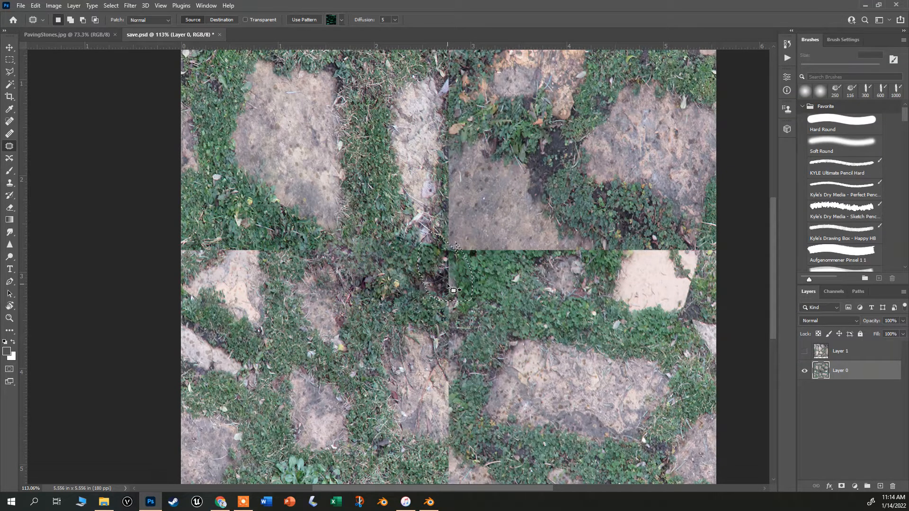
pyautogui.moveTo(453, 290); pyautogui.dragTo(456, 416)
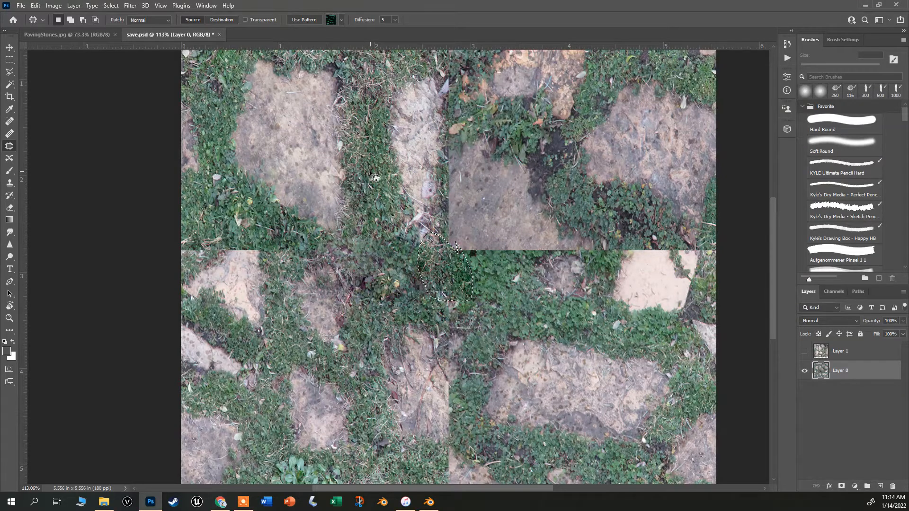
pyautogui.hotkey('ctrl', 'd')
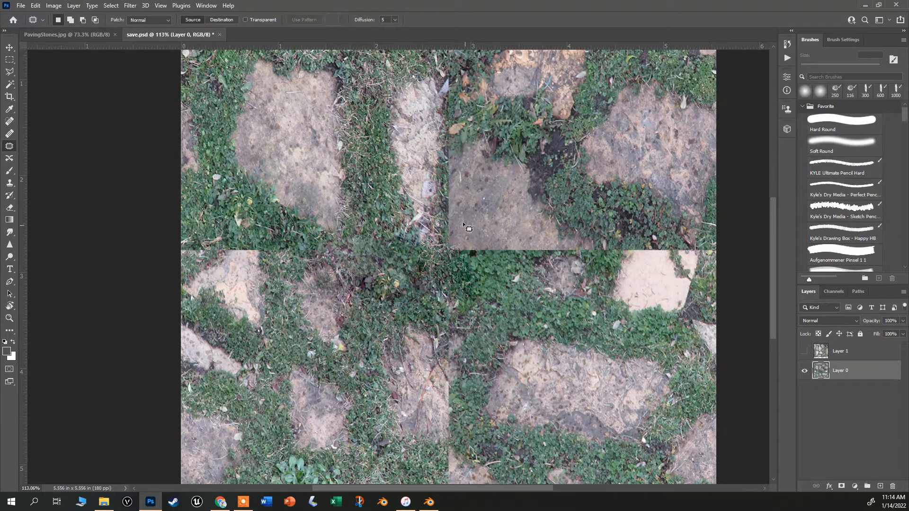
# Patch the horizontal seam along the lower edge of the upper-right tile.
pyautogui.scroll(-3, 489, 277)
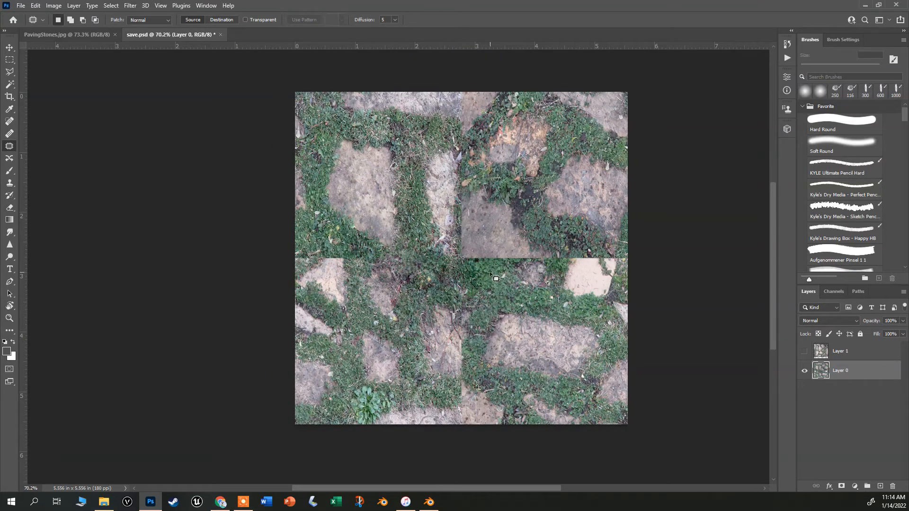
pyautogui.scroll(4, 492, 276)
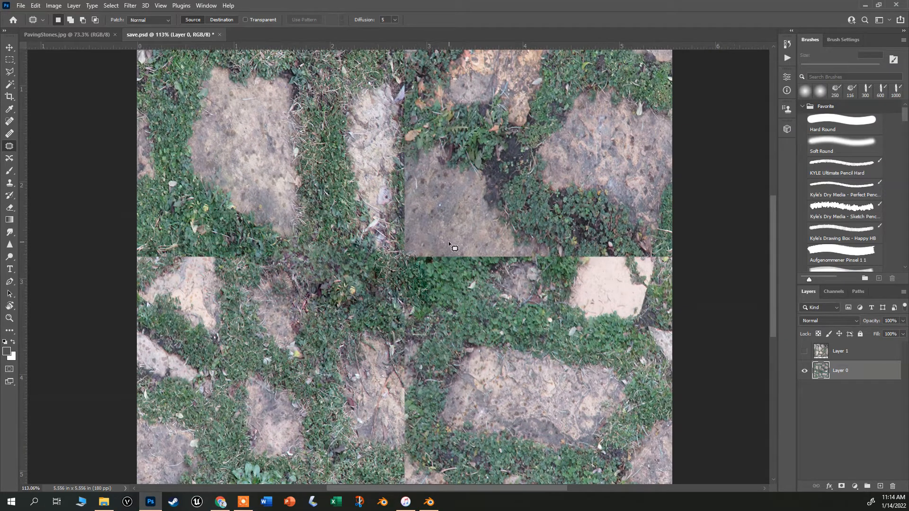
pyautogui.moveTo(459, 243); pyautogui.dragTo(407, 260)
pyautogui.moveTo(534, 271); pyautogui.dragTo(537, 269)
pyautogui.moveTo(465, 258); pyautogui.dragTo(493, 436)
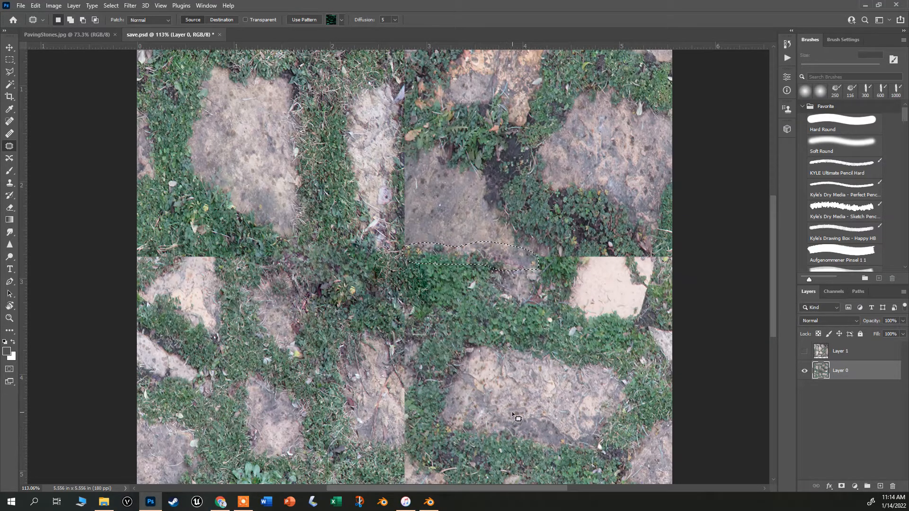
pyautogui.hotkey('ctrl', 'd')
# Patch the vertical seam in the lower half of the image and save the document.
pyautogui.scroll(-1, 513, 396)
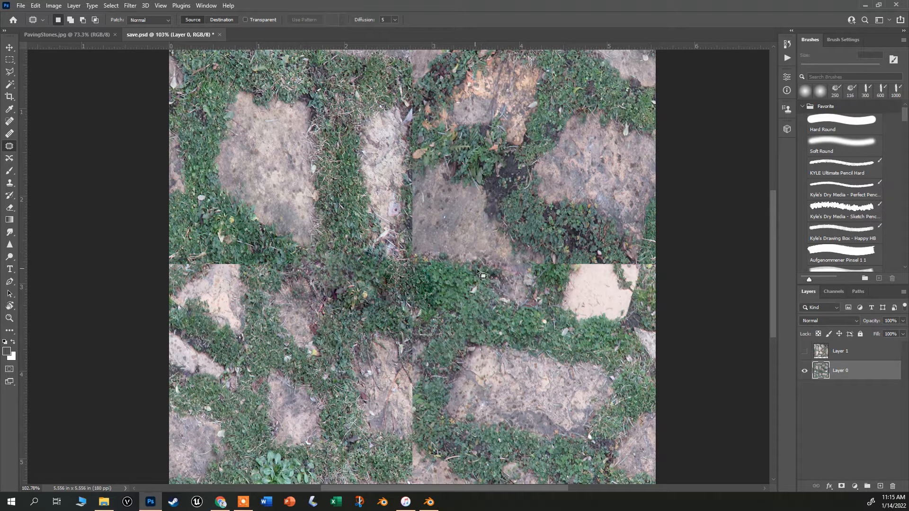
pyautogui.scroll(-1, 402, 261)
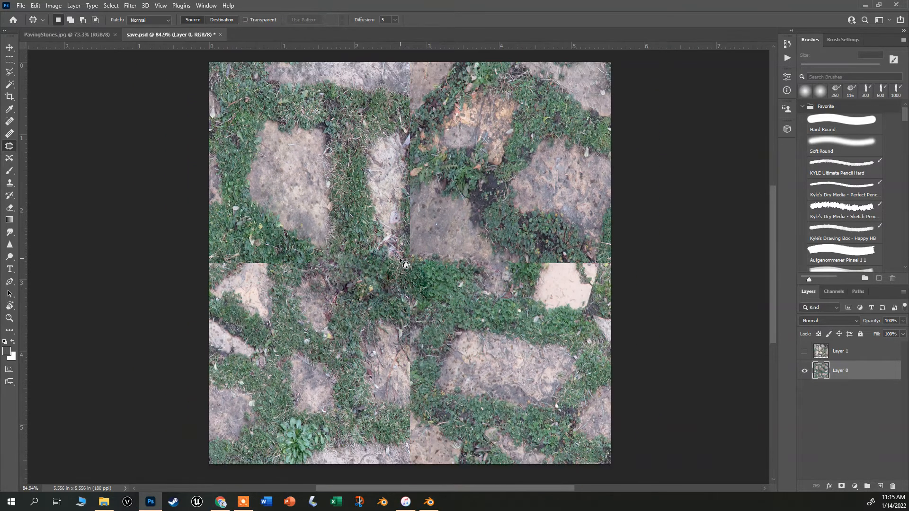
pyautogui.scroll(-1, 425, 133)
pyautogui.scroll(3, 416, 227)
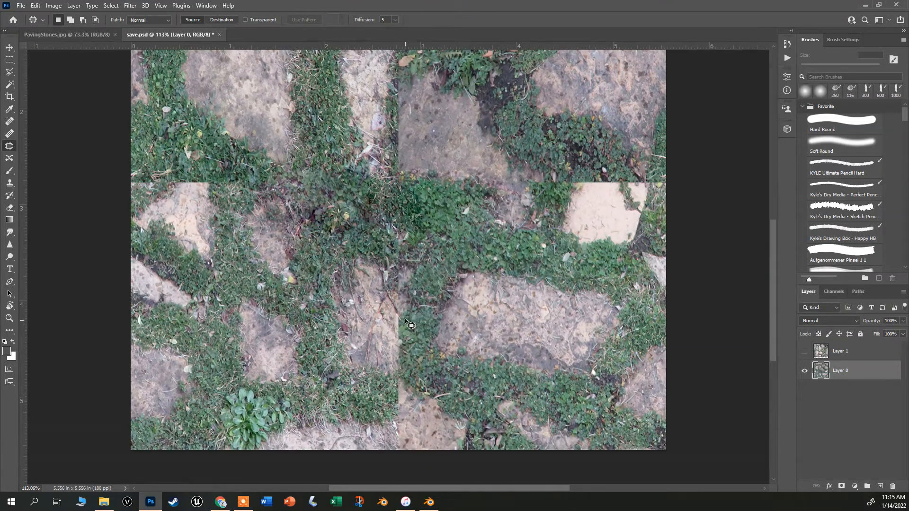
pyautogui.moveTo(411, 326)
pyautogui.mouseDown()
pyautogui.moveTo(397, 313)
pyautogui.moveTo(382, 353)
pyautogui.moveTo(394, 384)
pyautogui.moveTo(410, 340)
pyautogui.moveTo(391, 349)
pyautogui.moveTo(210, 232)
pyautogui.mouseUp()
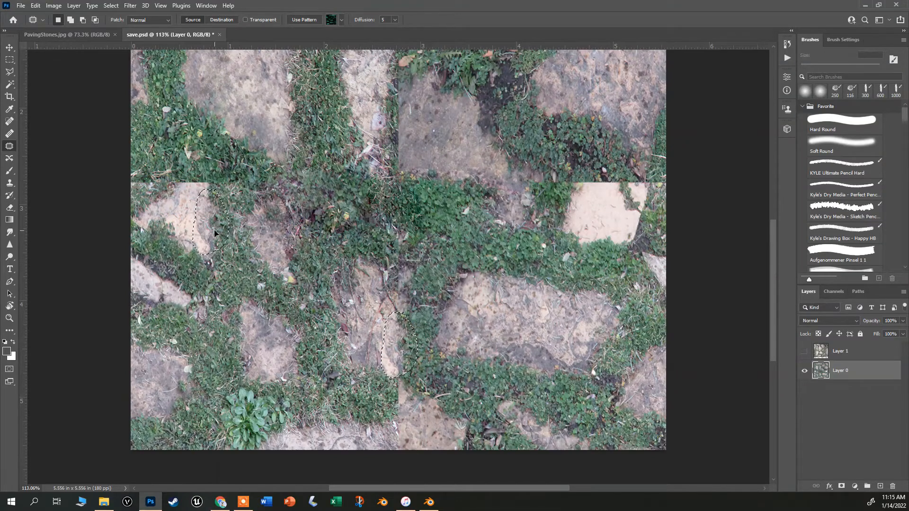
pyautogui.hotkey('ctrl', 's')
pyautogui.hotkey('ctrl', 'd')
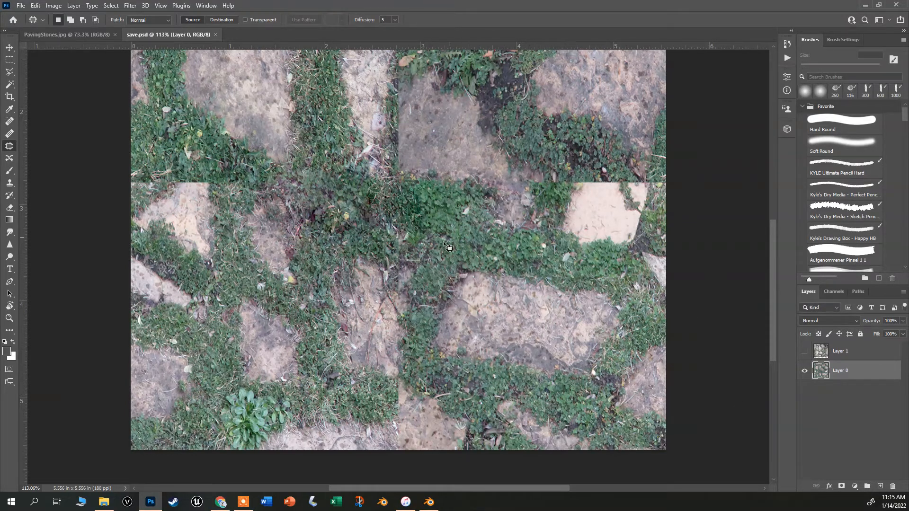
# Clone-stamp grass sampled from the top photo layer over the central vertical seam on Layer 0.
pyautogui.scroll(-5, 542, 254)
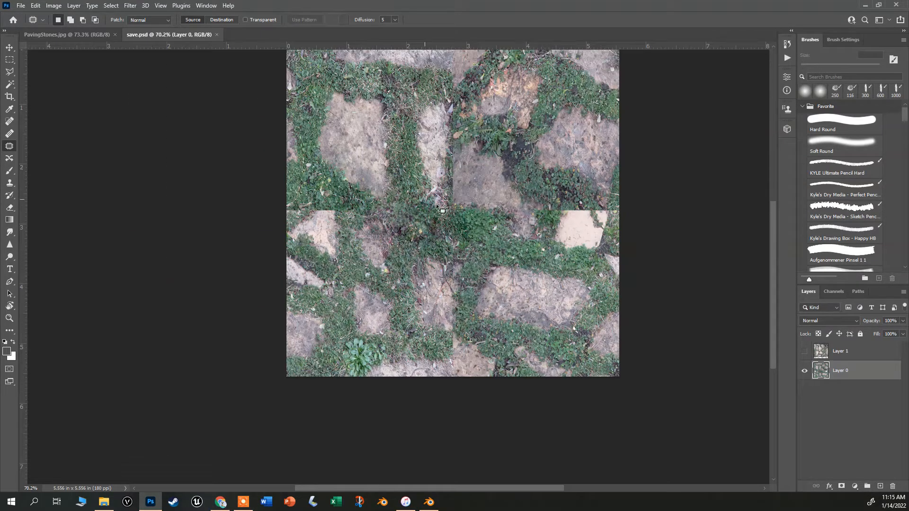
pyautogui.scroll(4, 487, 180)
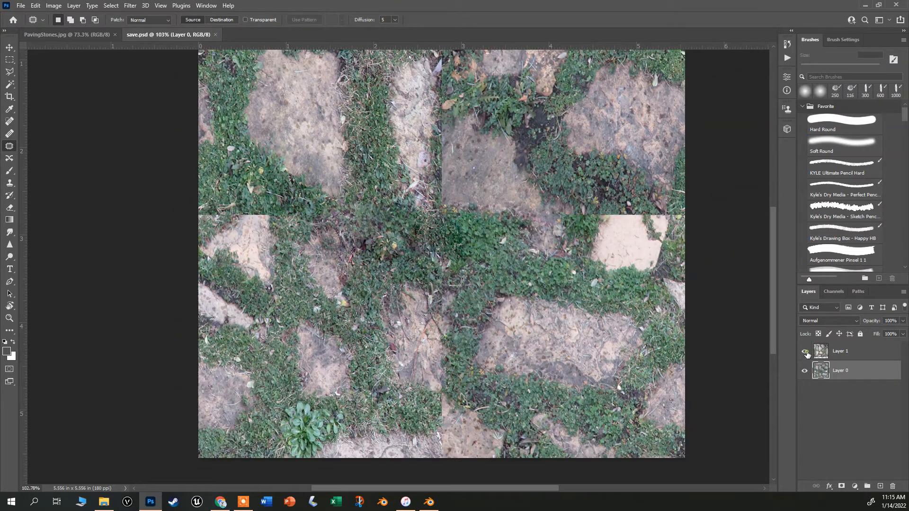
pyautogui.click(804, 352)
pyautogui.click(842, 353)
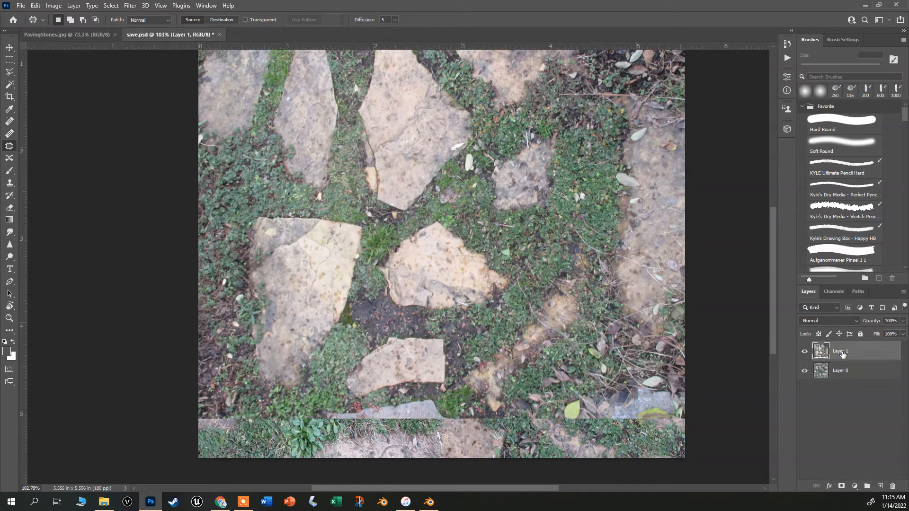
pyautogui.click(9, 183)
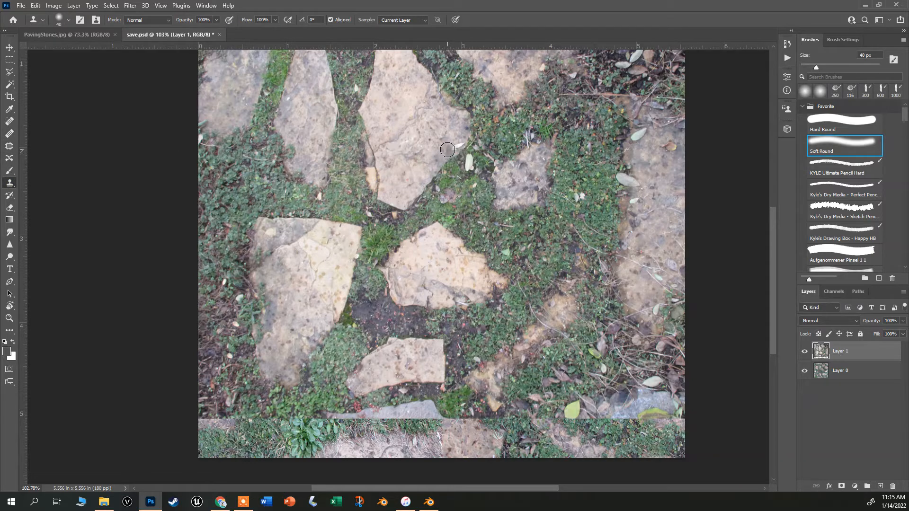
pyautogui.keyDown('alt'); pyautogui.click(345, 246); pyautogui.keyUp('alt')
pyautogui.click(822, 371)
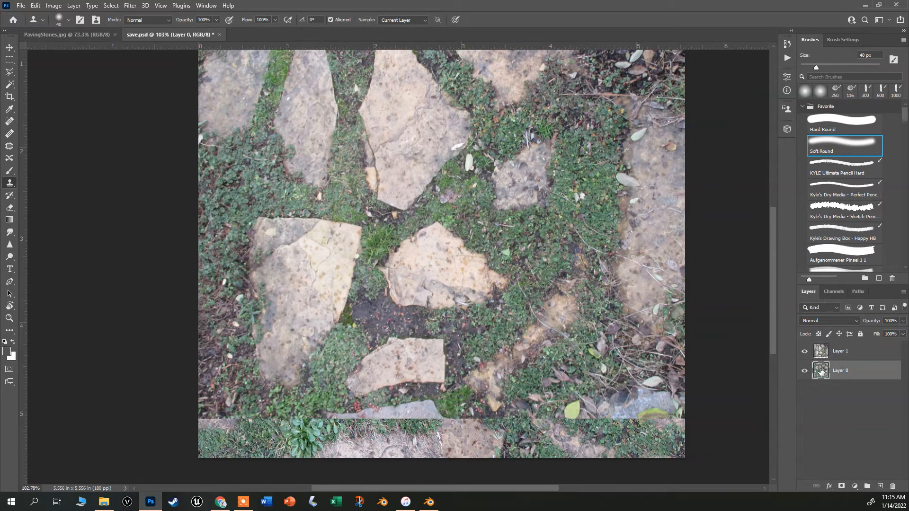
pyautogui.click(805, 351)
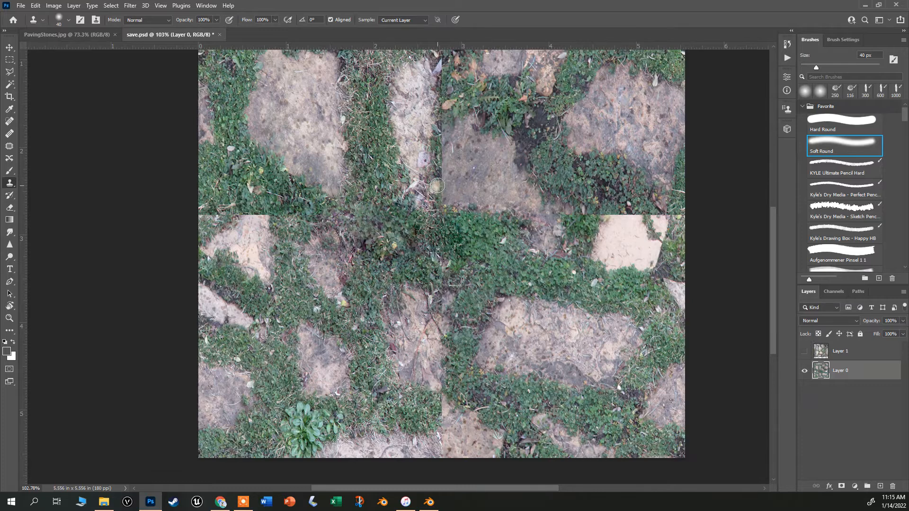
pyautogui.moveTo(441, 162)
pyautogui.mouseDown()
pyautogui.moveTo(450, 209)
pyautogui.moveTo(437, 176)
pyautogui.moveTo(449, 191)
pyautogui.moveTo(447, 156)
pyautogui.moveTo(466, 173)
pyautogui.moveTo(467, 194)
pyautogui.mouseUp()
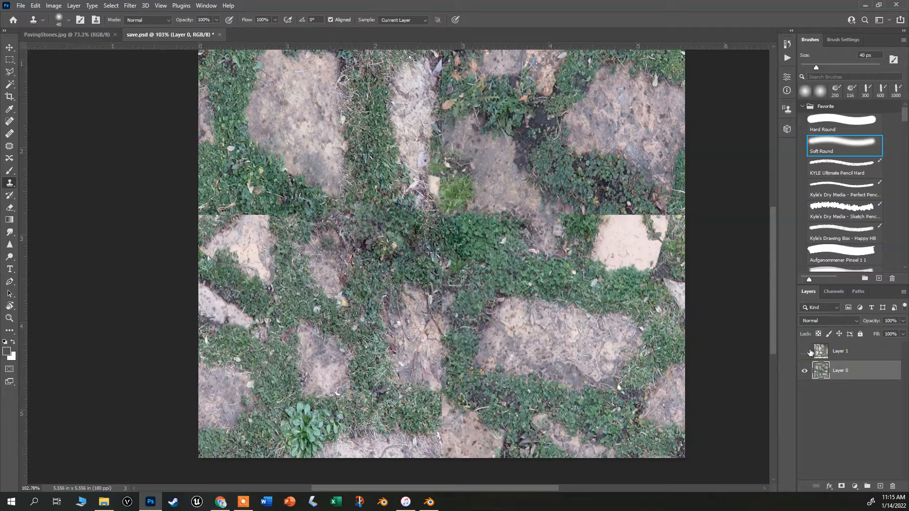
# Undo the last clone stroke, then clone-stamp grass again over the upper central seam on Layer 0.
pyautogui.hotkey('ctrl', 'z')
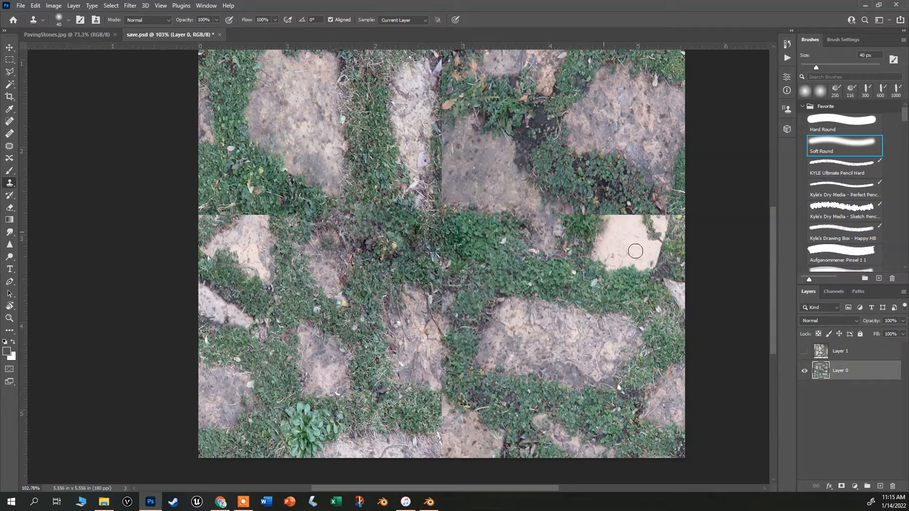
pyautogui.click(821, 353)
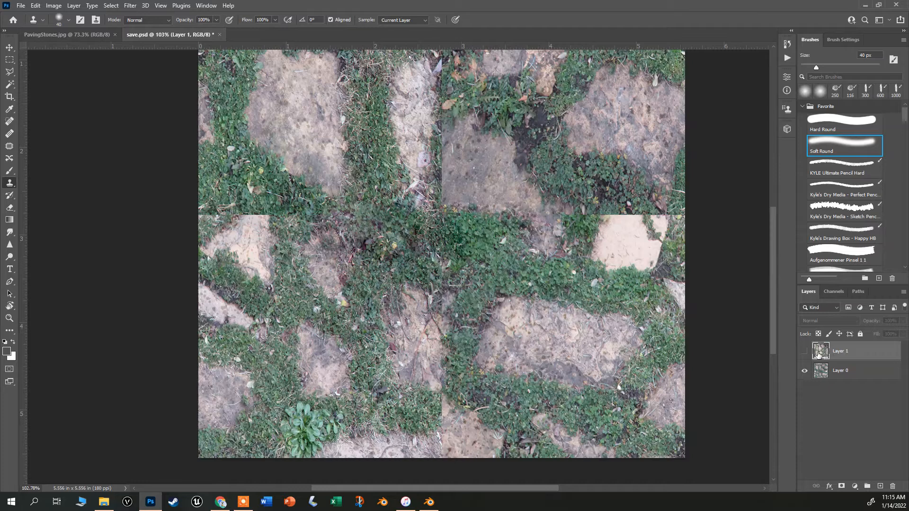
pyautogui.click(66, 35)
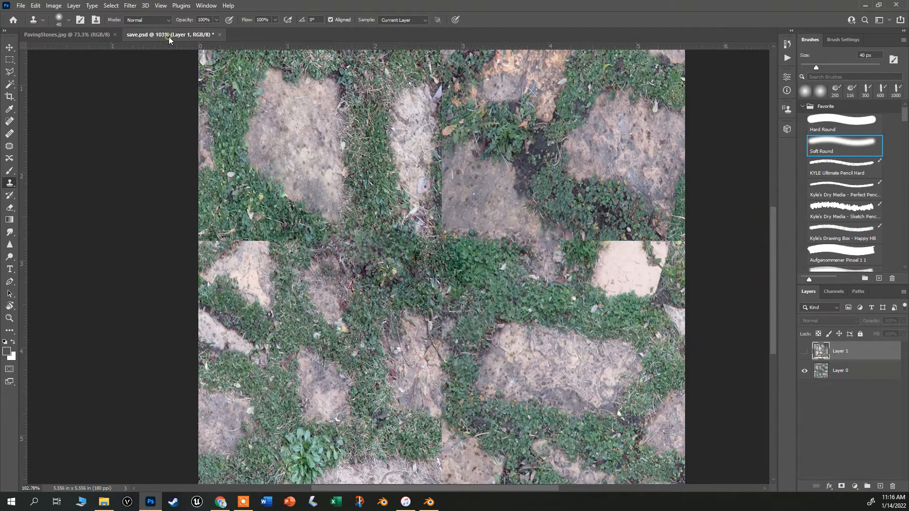
pyautogui.click(442, 172)
pyautogui.click(448, 187)
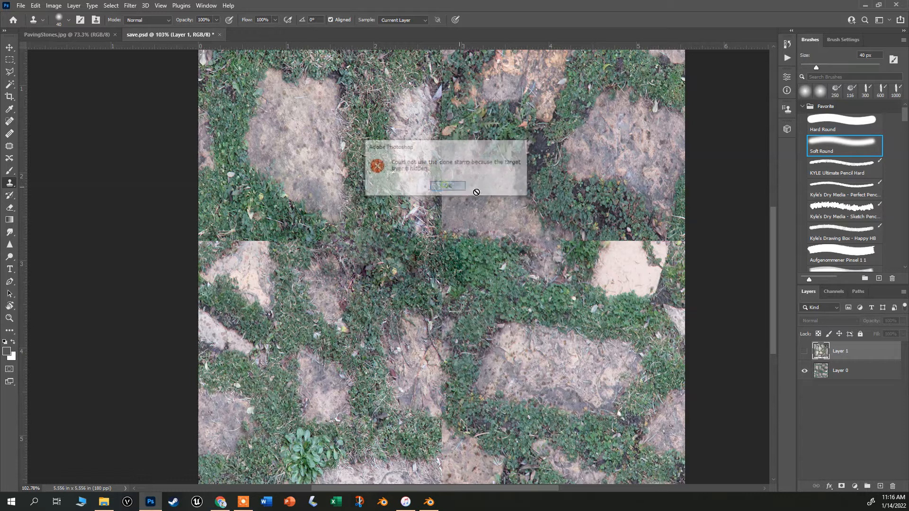
pyautogui.click(841, 370)
pyautogui.moveTo(447, 165)
pyautogui.mouseDown()
pyautogui.moveTo(443, 212)
pyautogui.moveTo(432, 82)
pyautogui.moveTo(446, 100)
pyautogui.moveTo(452, 166)
pyautogui.mouseUp()
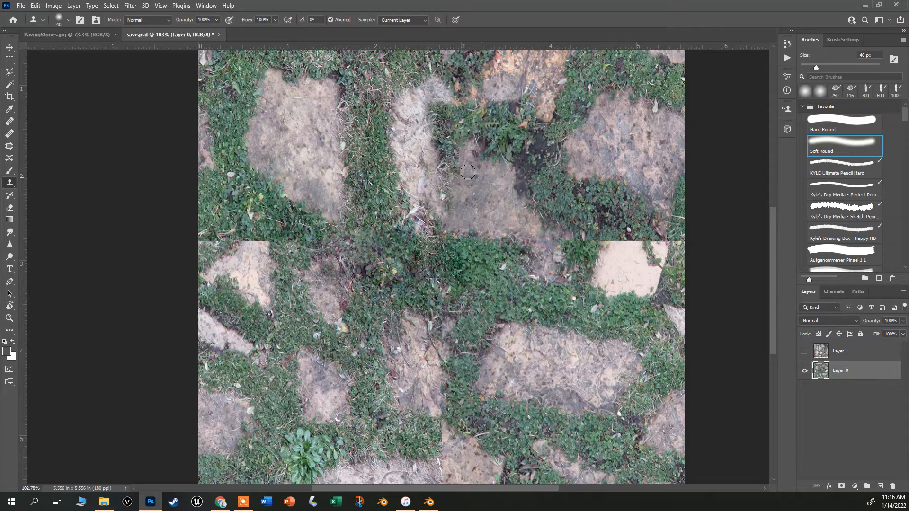
# Show the top photo layer and lasso-select a paving stone near its upper-right area with the Lasso Tool.
pyautogui.click(74, 32)
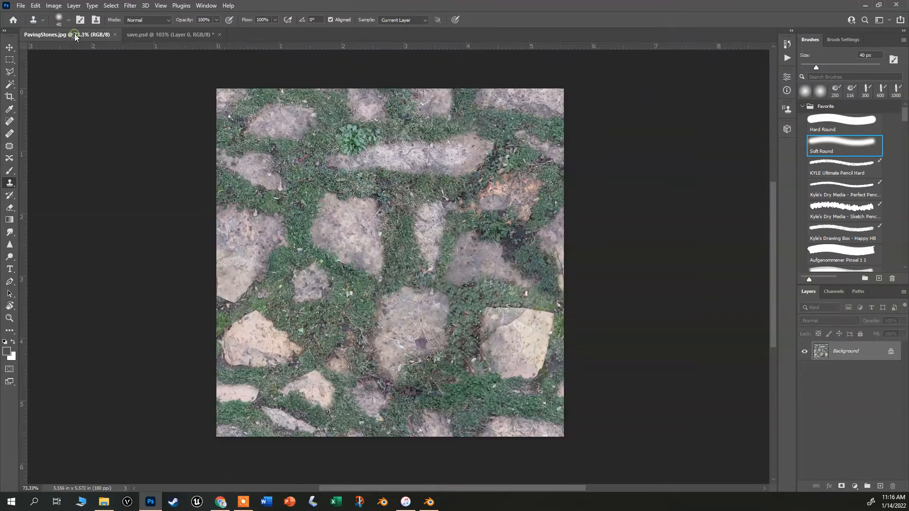
pyautogui.click(143, 37)
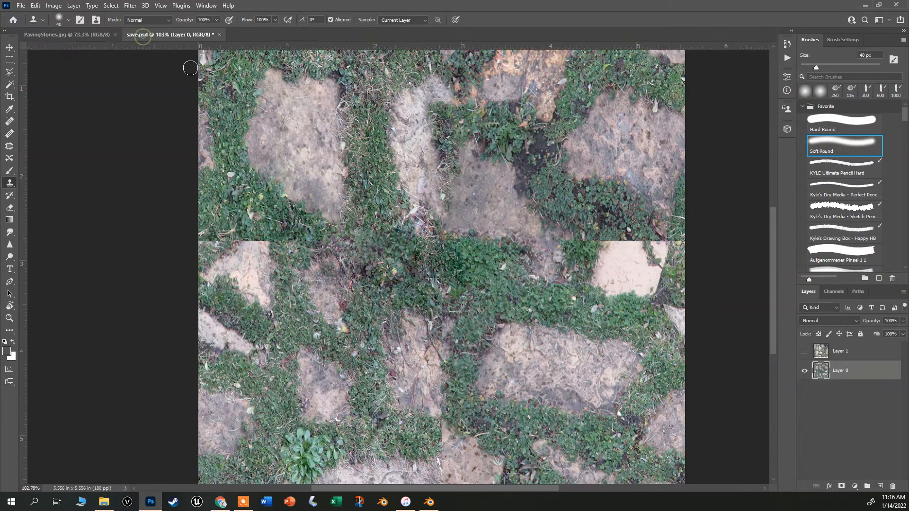
pyautogui.scroll(-3, 601, 326)
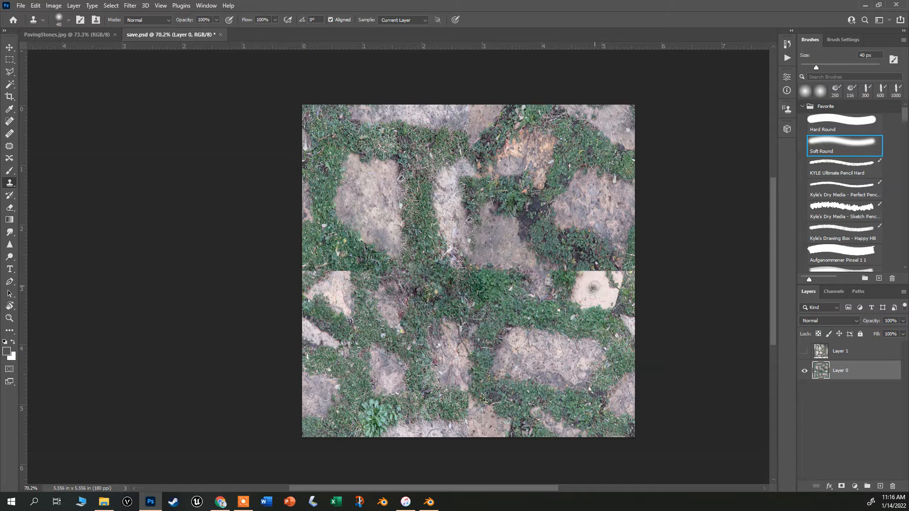
pyautogui.click(803, 352)
pyautogui.click(843, 352)
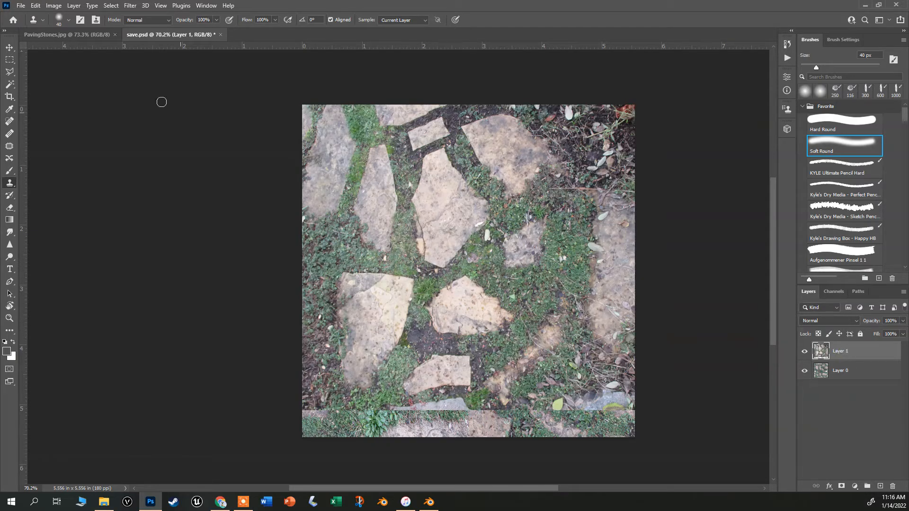
pyautogui.click(9, 74)
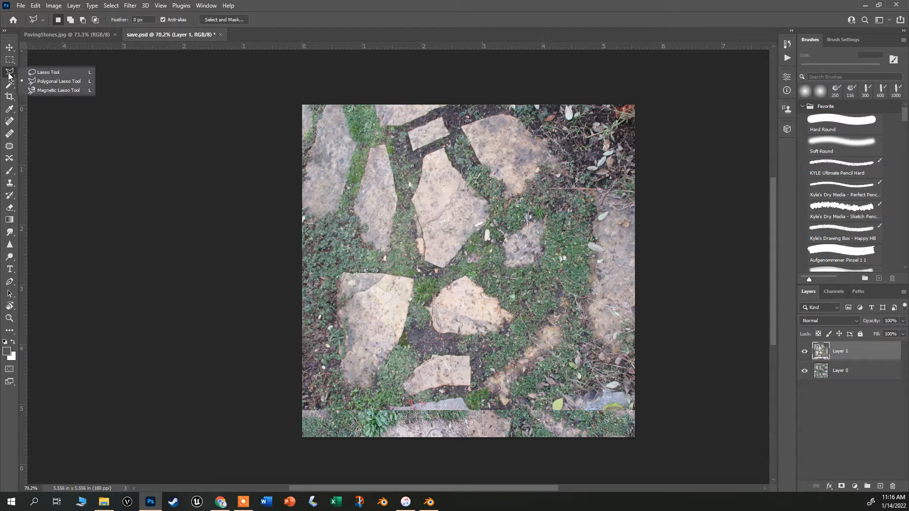
pyautogui.click(32, 75)
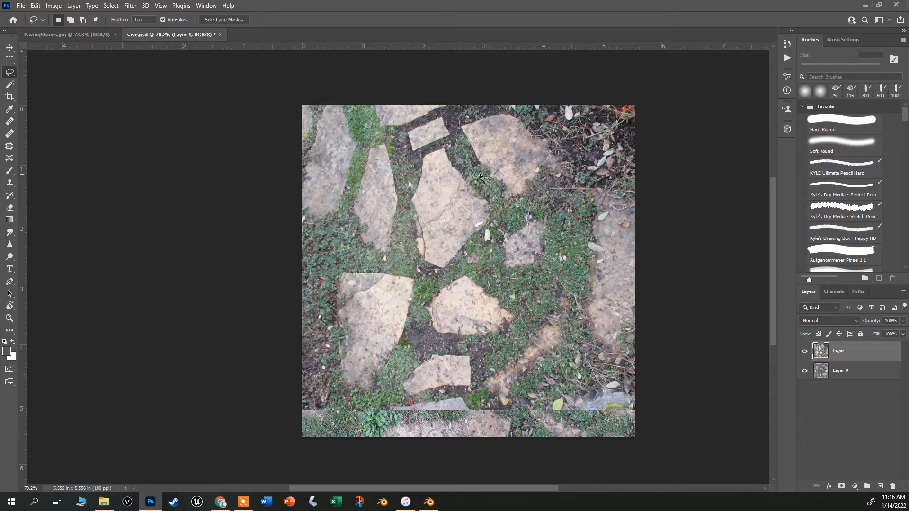
pyautogui.moveTo(532, 127)
pyautogui.mouseDown()
pyautogui.moveTo(486, 109)
pyautogui.moveTo(459, 126)
pyautogui.mouseUp()
pyautogui.moveTo(572, 175); pyautogui.dragTo(570, 177)
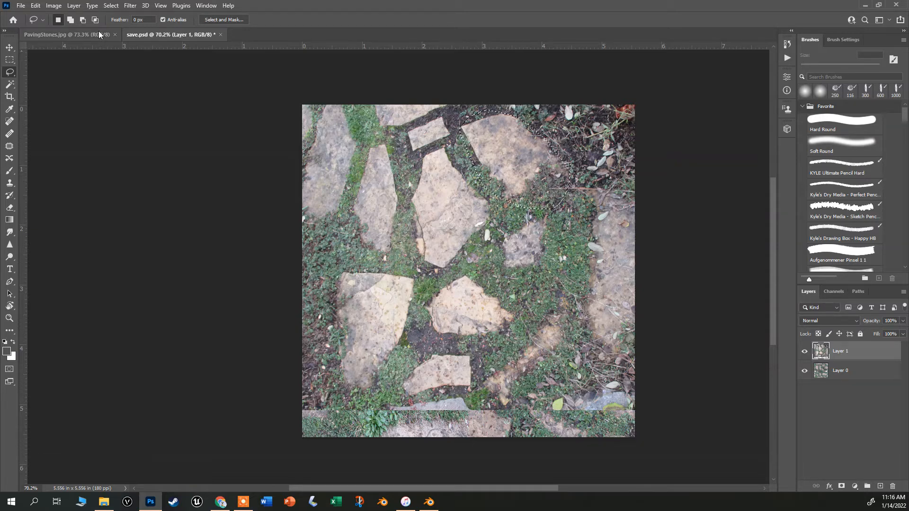
# Hide the photo layer and copy the selected stone onto a new layer.
pyautogui.click(847, 372)
pyautogui.click(804, 351)
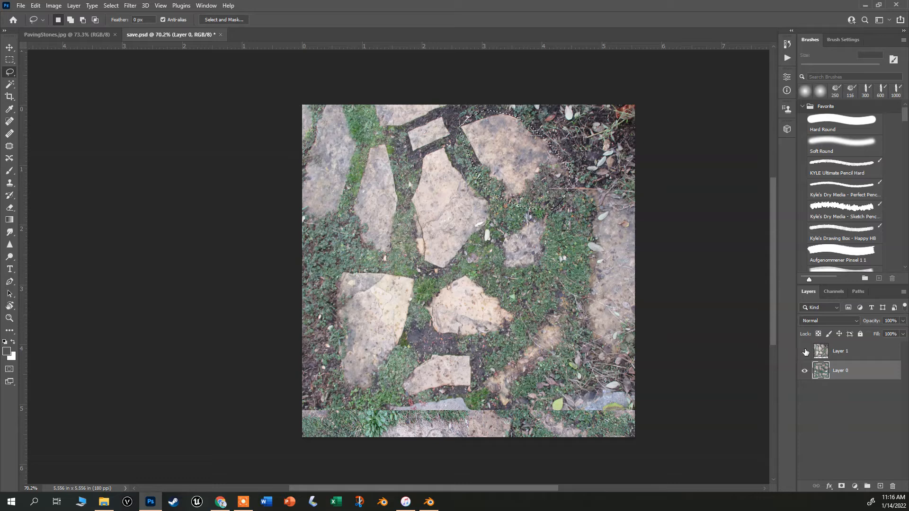
pyautogui.click(805, 351)
pyautogui.hotkey('ctrl', 'j')
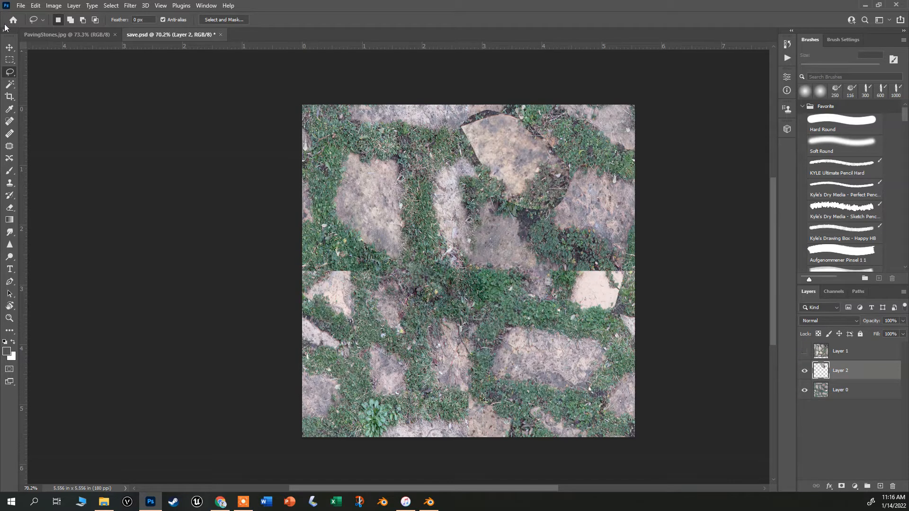
# Move the copied stone to the right-hand seam and scale it down to about 67%.
pyautogui.click(9, 48)
pyautogui.moveTo(528, 171); pyautogui.dragTo(580, 308)
pyautogui.hotkey('ctrl', 't')
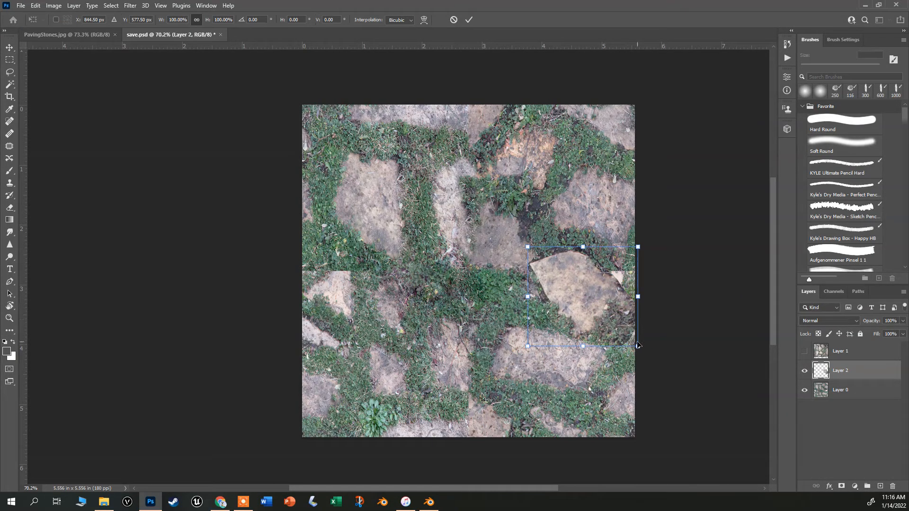
pyautogui.moveTo(637, 347); pyautogui.dragTo(604, 313)
pyautogui.moveTo(586, 302); pyautogui.dragTo(612, 303)
pyautogui.press('Return')
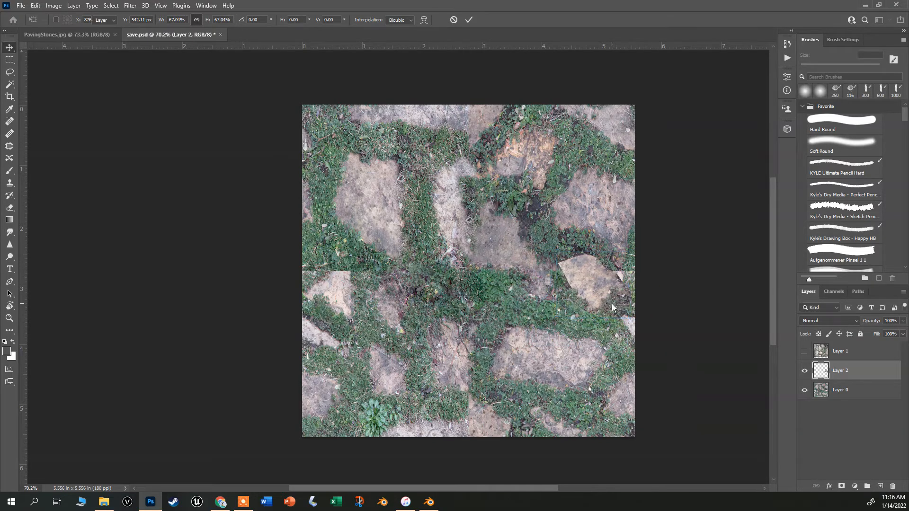
# Merge the stone layer with Layer 0 into a single layer.
pyautogui.scroll(3, 612, 303)
pyautogui.scroll(3, 612, 304)
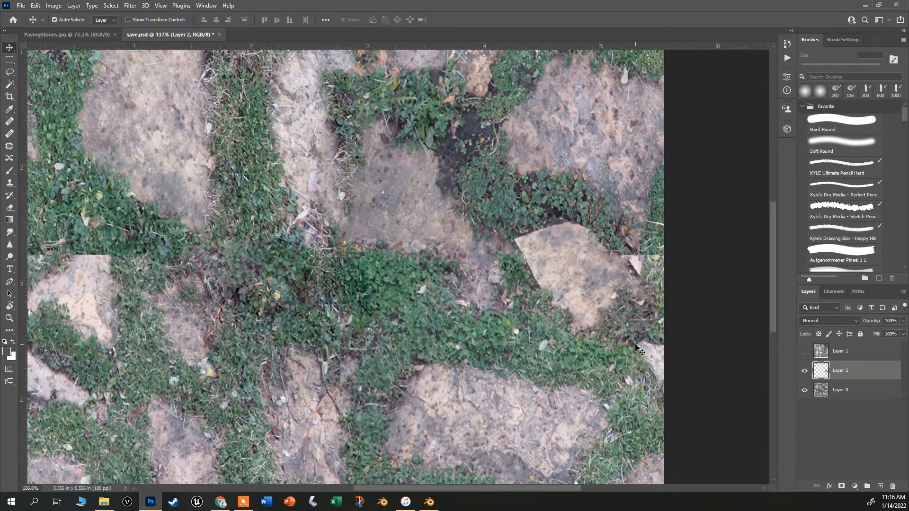
pyautogui.scroll(-3, 605, 279)
pyautogui.scroll(-1, 567, 282)
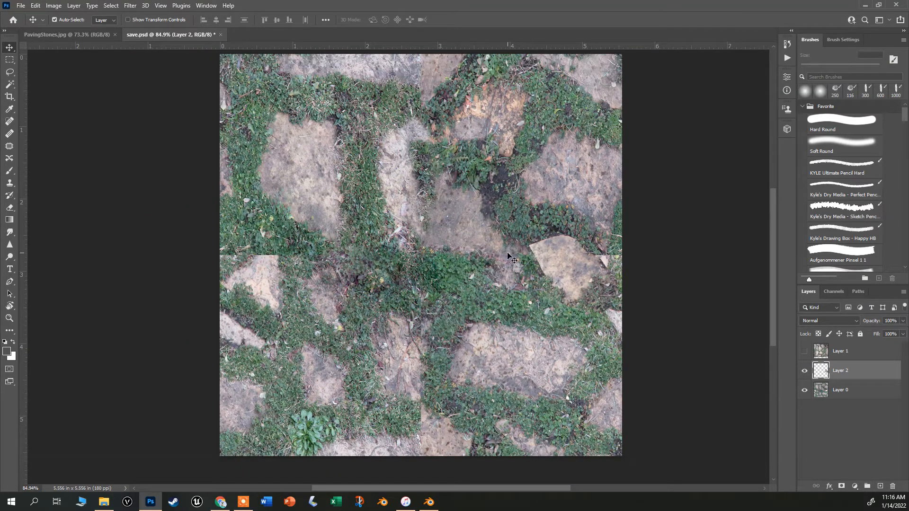
pyautogui.click(10, 183)
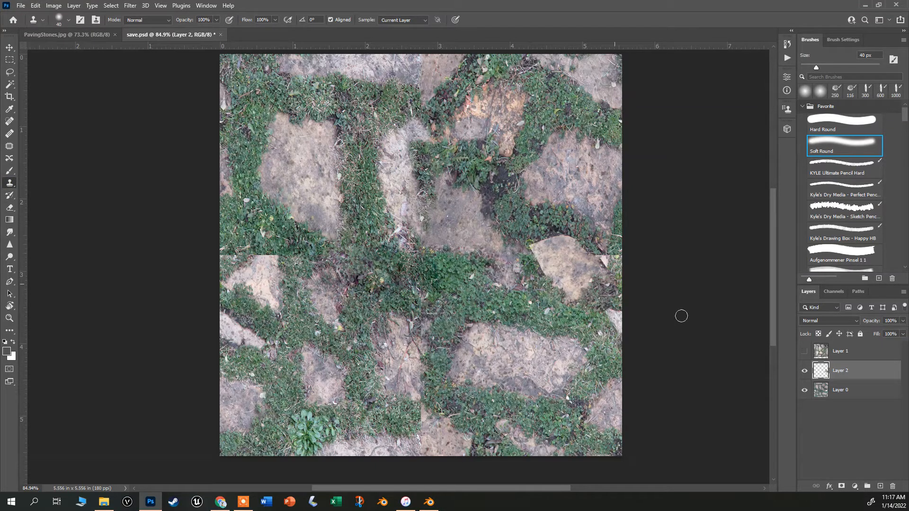
pyautogui.click(833, 390)
pyautogui.keyDown('shift'); pyautogui.click(826, 374); pyautogui.keyUp('shift')
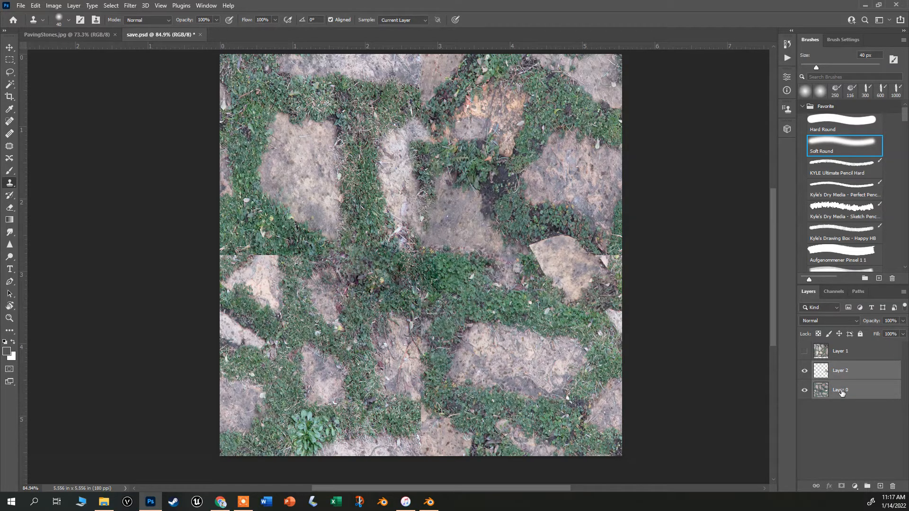
pyautogui.rightClick(841, 391)
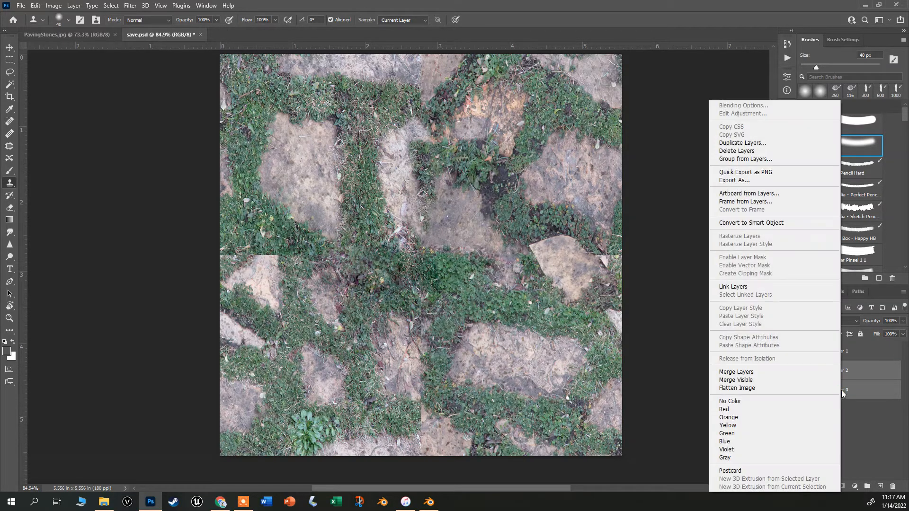
pyautogui.click(765, 374)
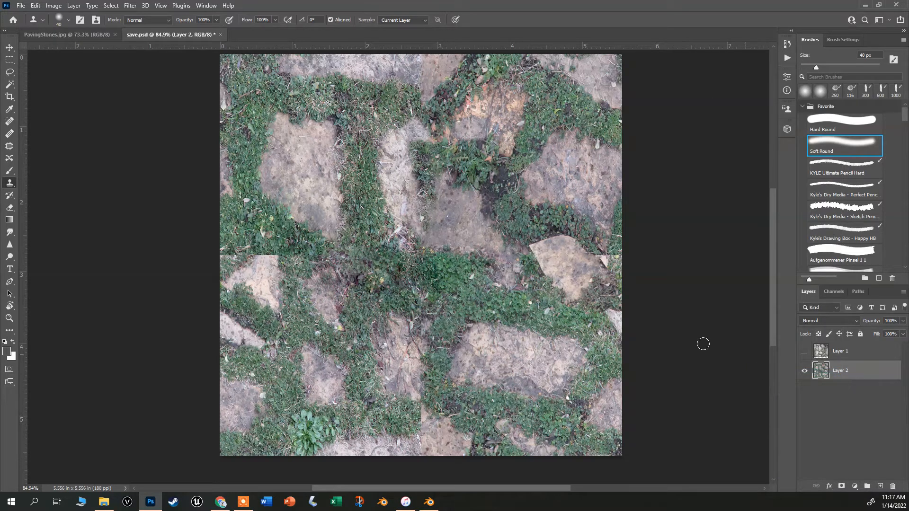
# Clone-stamp grass around the upper-left edge of the pasted stone.
pyautogui.scroll(2, 578, 262)
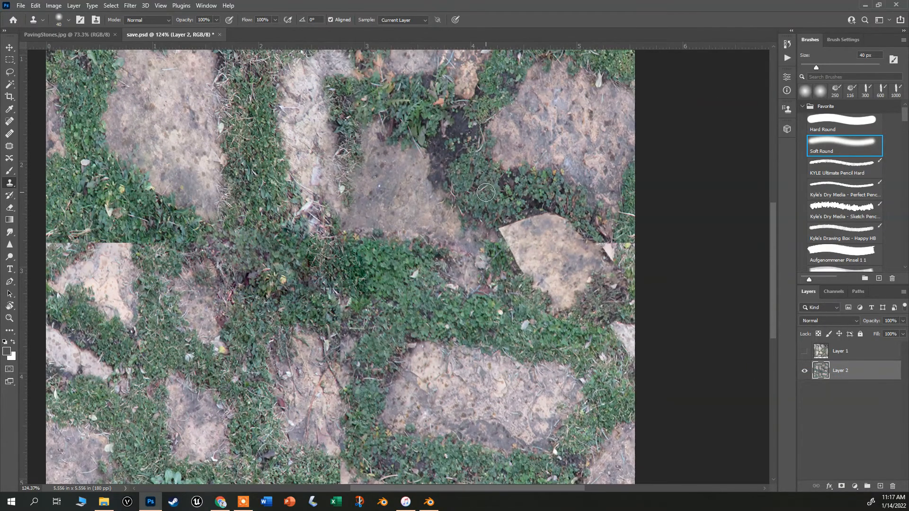
pyautogui.keyDown('alt'); pyautogui.click(486, 192); pyautogui.keyUp('alt')
pyautogui.moveTo(504, 229)
pyautogui.mouseDown()
pyautogui.moveTo(517, 212)
pyautogui.moveTo(497, 227)
pyautogui.moveTo(519, 278)
pyautogui.mouseUp()
pyautogui.scroll(-3, 554, 355)
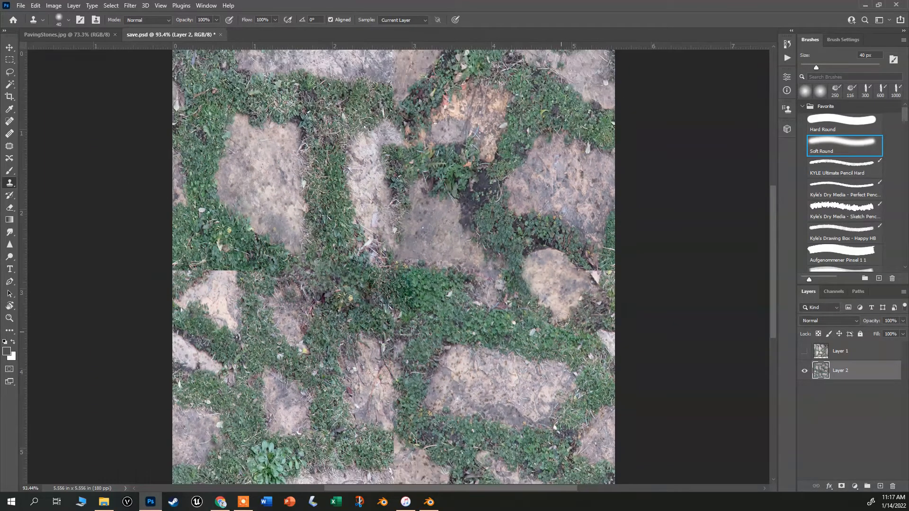
# Clone-stamp over the seam near the top edge of the image.
pyautogui.scroll(2, 562, 320)
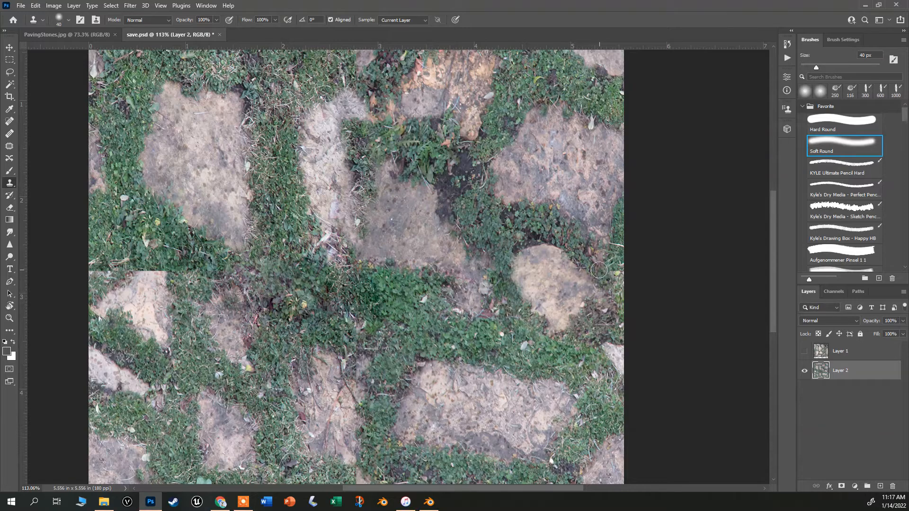
pyautogui.scroll(-2, 409, 217)
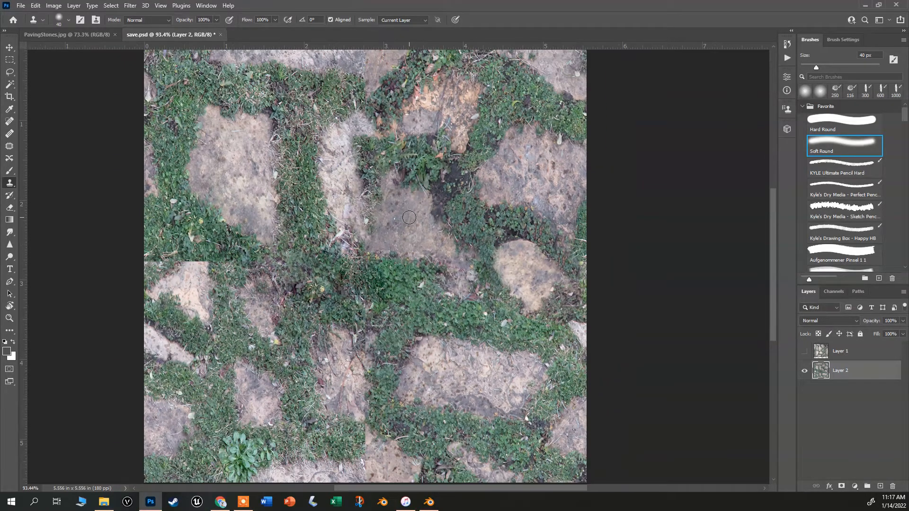
pyautogui.scroll(-1, 409, 218)
pyautogui.scroll(1, 356, 124)
pyautogui.scroll(2, 340, 90)
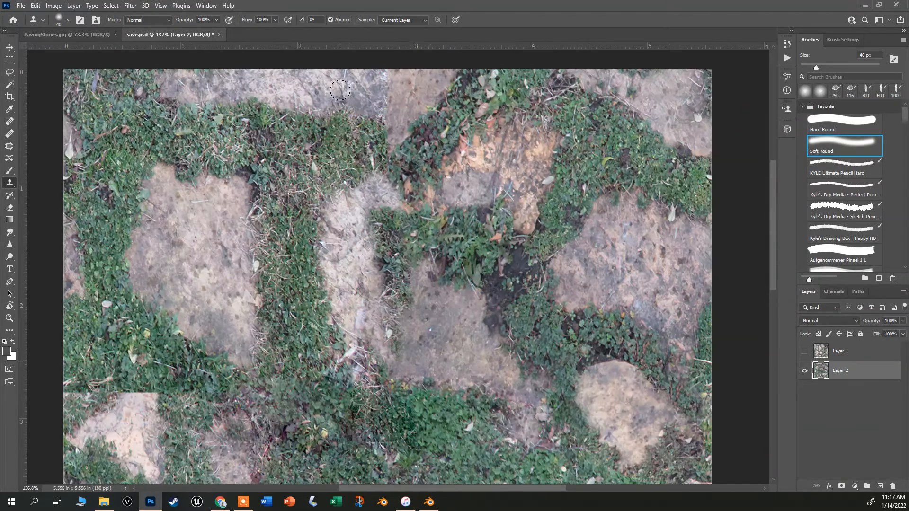
pyautogui.keyDown('alt'); pyautogui.click(342, 92); pyautogui.keyUp('alt')
pyautogui.moveTo(385, 104); pyautogui.dragTo(388, 82)
pyautogui.keyDown('alt'); pyautogui.click(371, 89); pyautogui.keyUp('alt')
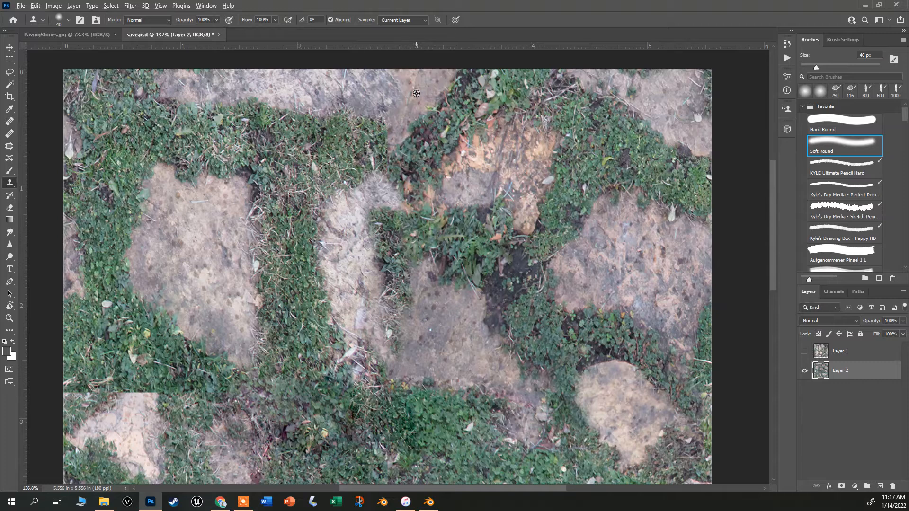
pyautogui.moveTo(417, 71)
pyautogui.mouseDown()
pyautogui.moveTo(305, 76)
pyautogui.moveTo(357, 116)
pyautogui.moveTo(355, 100)
pyautogui.moveTo(393, 100)
pyautogui.moveTo(401, 86)
pyautogui.moveTo(404, 98)
pyautogui.moveTo(424, 98)
pyautogui.moveTo(401, 116)
pyautogui.moveTo(400, 101)
pyautogui.moveTo(396, 128)
pyautogui.moveTo(415, 103)
pyautogui.moveTo(399, 104)
pyautogui.moveTo(395, 127)
pyautogui.mouseUp()
pyautogui.scroll(-11, 435, 204)
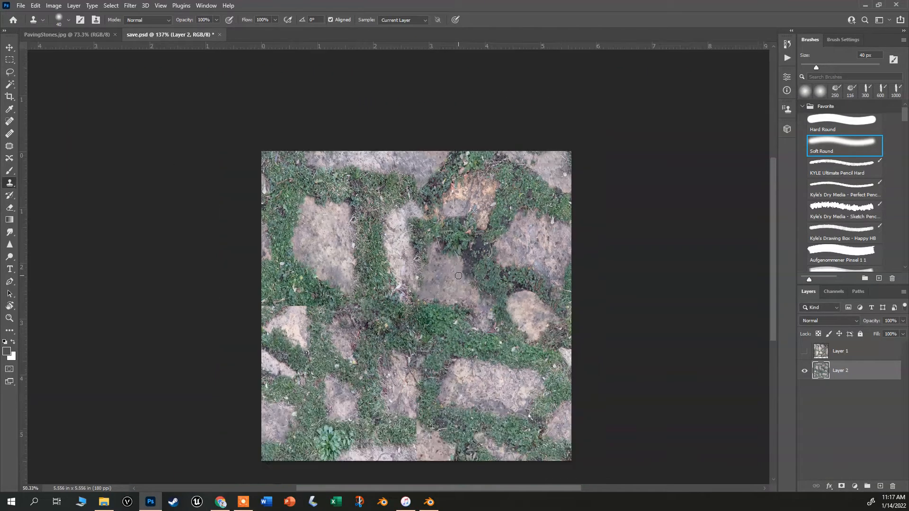
# Clone-stamp grass over the horizontal seam left of the image centre.
pyautogui.scroll(6, 386, 355)
pyautogui.scroll(5, 328, 264)
pyautogui.keyDown('alt'); pyautogui.click(329, 264); pyautogui.keyUp('alt')
pyautogui.moveTo(357, 285)
pyautogui.mouseDown()
pyautogui.moveTo(319, 279)
pyautogui.moveTo(364, 291)
pyautogui.mouseUp()
pyautogui.moveTo(334, 257)
pyautogui.mouseDown()
pyautogui.moveTo(288, 279)
pyautogui.moveTo(302, 271)
pyautogui.mouseUp()
pyautogui.keyDown('alt'); pyautogui.click(306, 237); pyautogui.keyUp('alt')
pyautogui.scroll(-7, 488, 317)
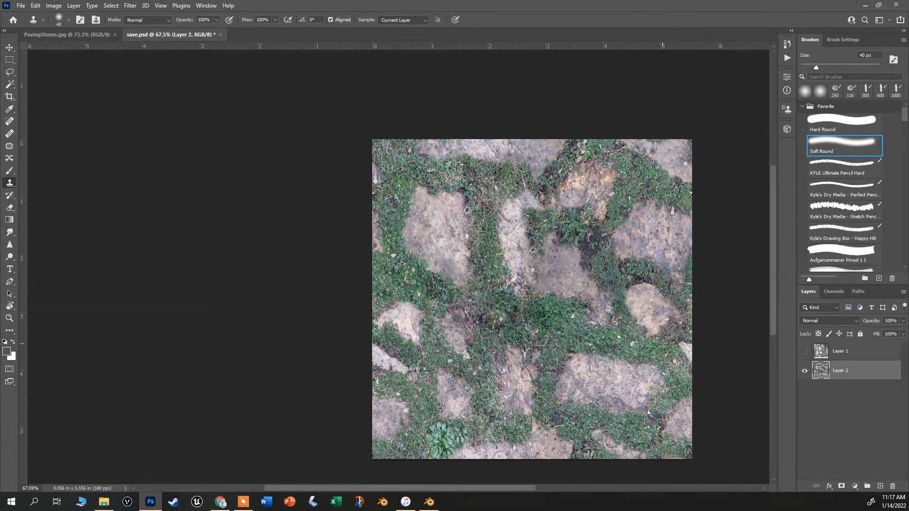
# Clone-stamp over a remaining seam in the lower part of the image.
pyautogui.scroll(2, 658, 333)
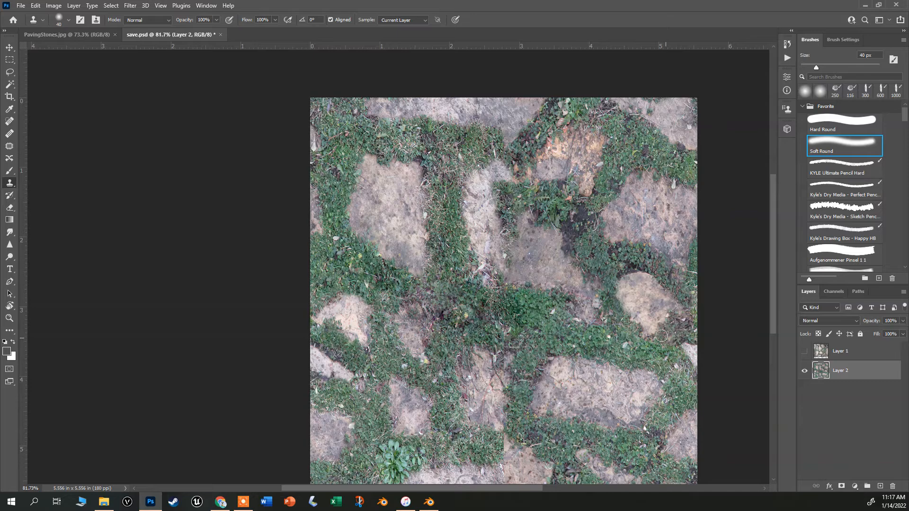
pyautogui.scroll(-2, 658, 331)
pyautogui.scroll(5, 626, 325)
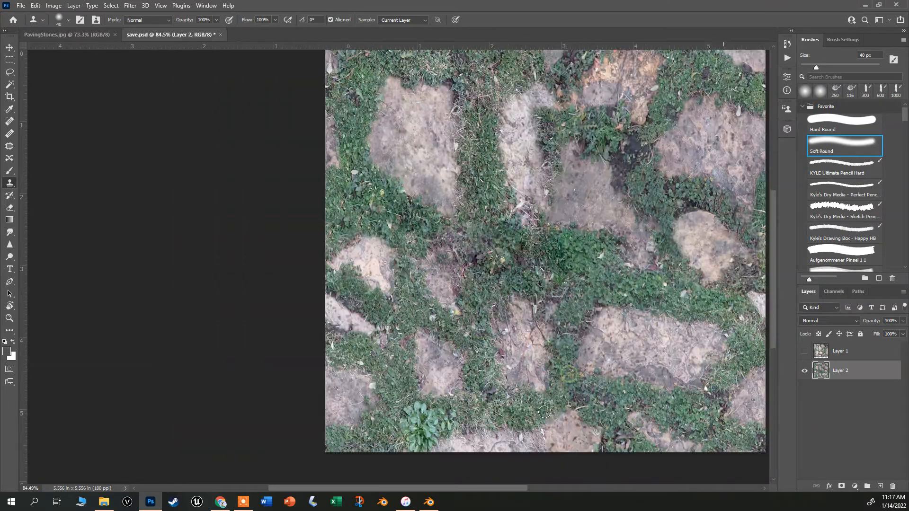
pyautogui.scroll(-3, 556, 318)
pyautogui.keyDown('alt'); pyautogui.click(583, 290); pyautogui.keyUp('alt')
pyautogui.moveTo(563, 309)
pyautogui.mouseDown()
pyautogui.moveTo(541, 298)
pyautogui.moveTo(555, 314)
pyautogui.mouseUp()
pyautogui.scroll(-3, 561, 315)
pyautogui.scroll(1, 697, 266)
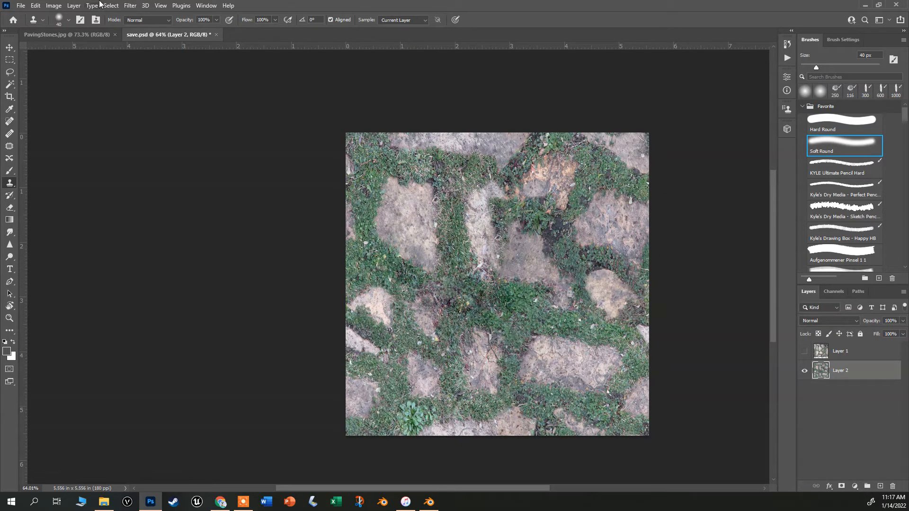
# Offset the layer with wrap around by +859 pixels horizontally and +790 pixels vertically to check the seams.
pyautogui.click(112, 4)
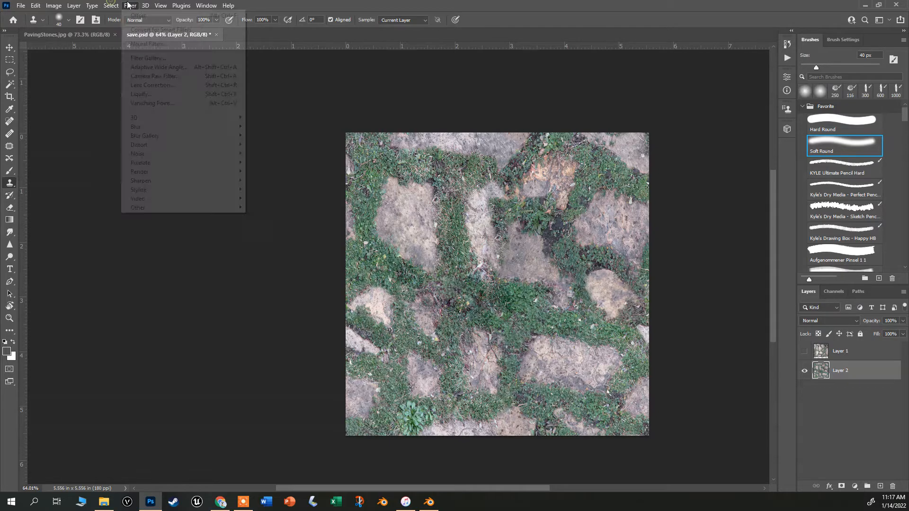
pyautogui.moveTo(158, 207)
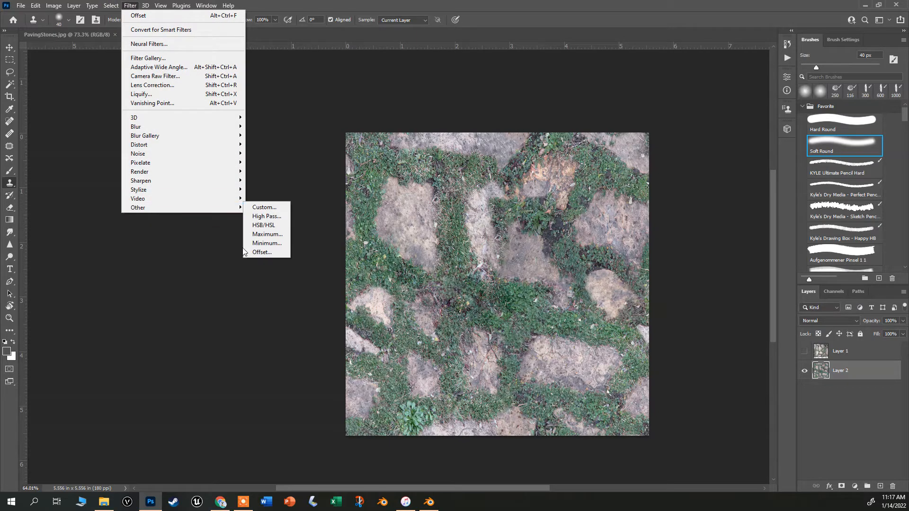
pyautogui.click(260, 252)
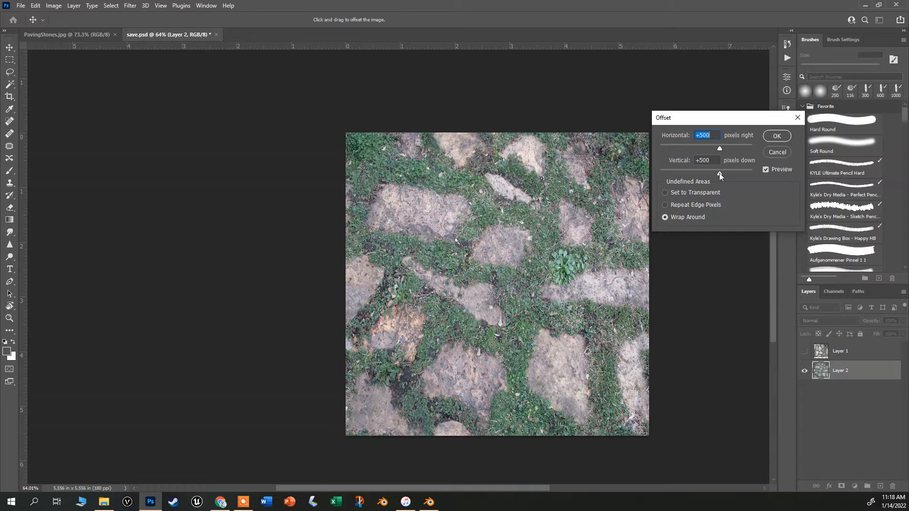
pyautogui.moveTo(728, 175); pyautogui.dragTo(730, 149)
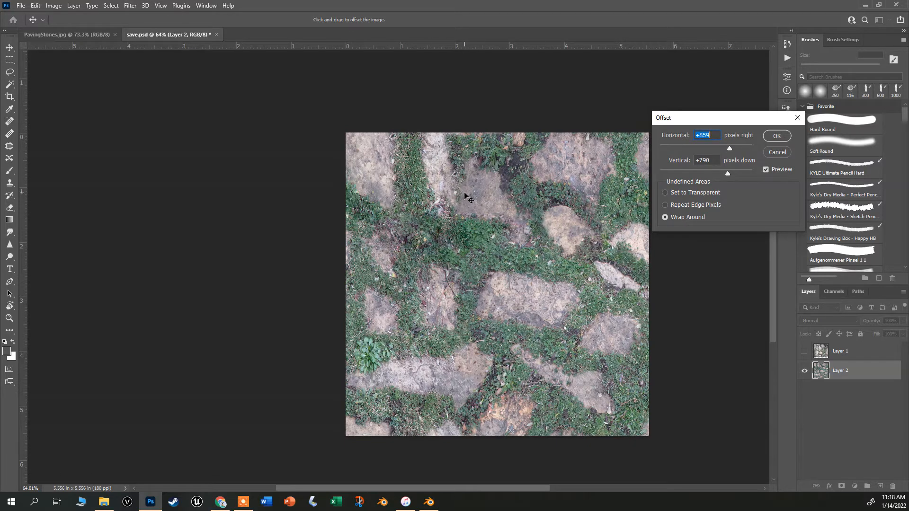
pyautogui.click(774, 137)
# Add a Brightness/Contrast adjustment layer with brightness 89 and contrast -40.
pyautogui.scroll(9, 456, 194)
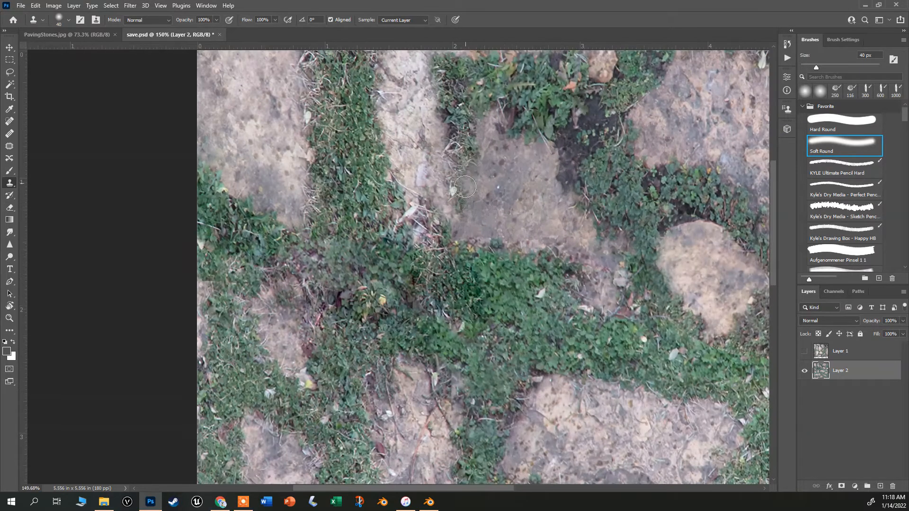
pyautogui.scroll(-8, 574, 344)
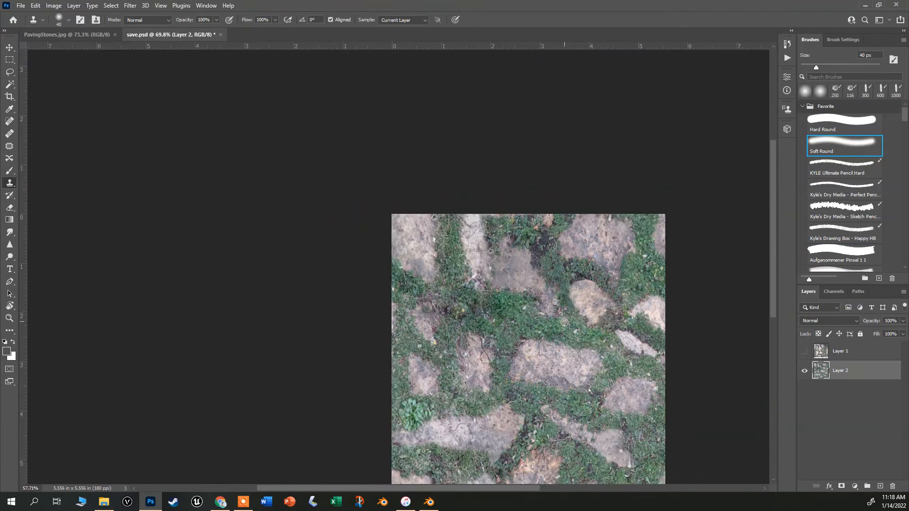
pyautogui.scroll(2, 612, 409)
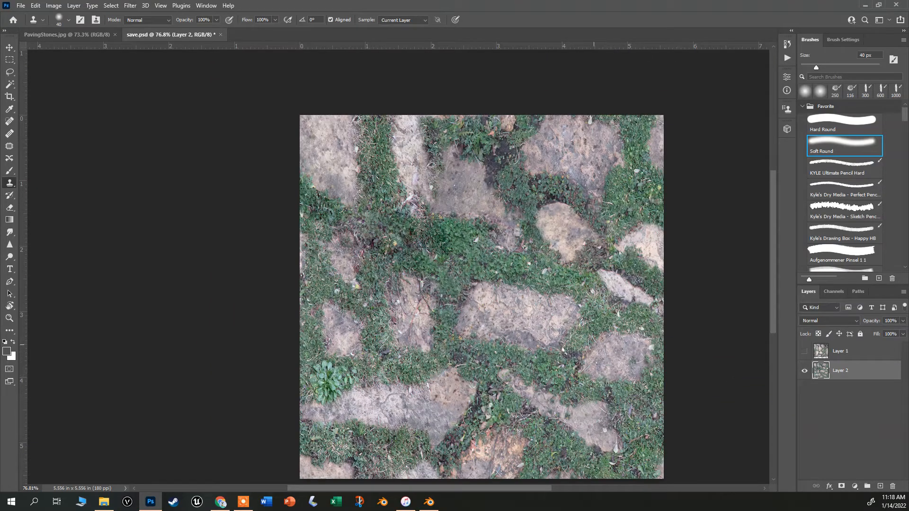
pyautogui.scroll(-1, 541, 327)
pyautogui.scroll(1, 615, 337)
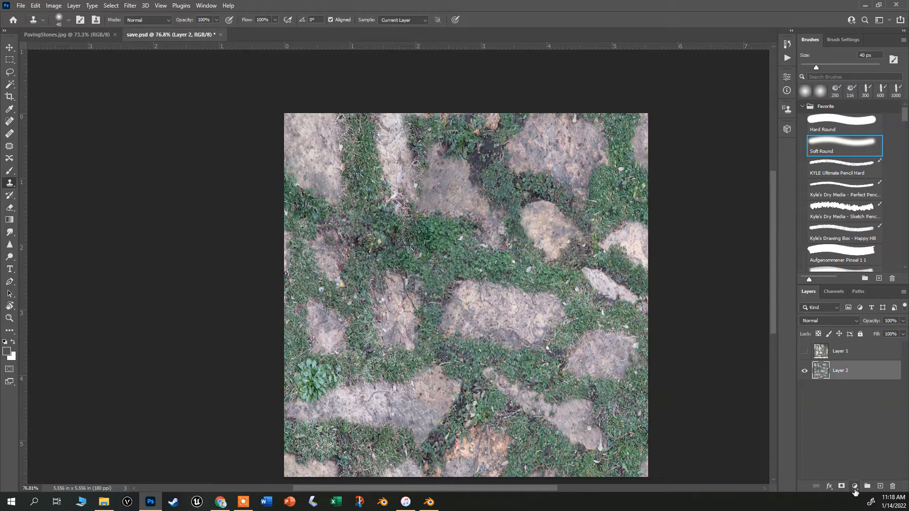
pyautogui.click(854, 488)
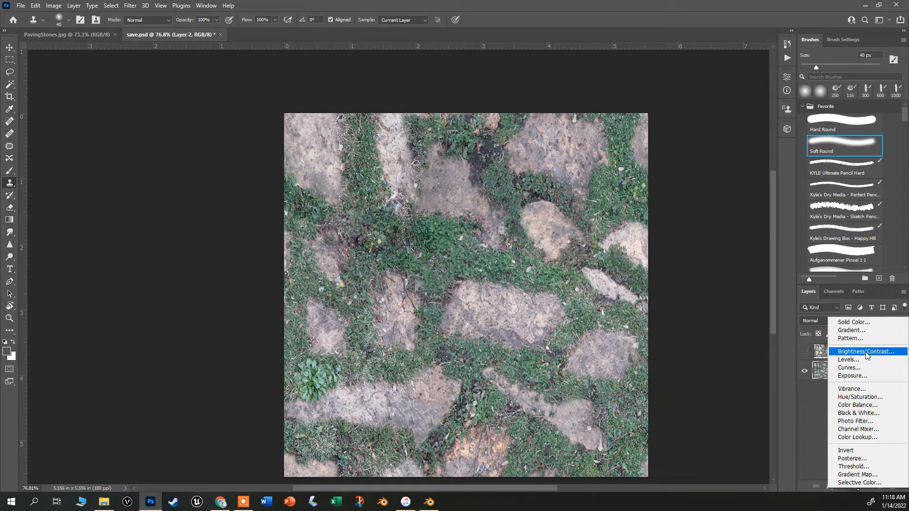
pyautogui.click(866, 351)
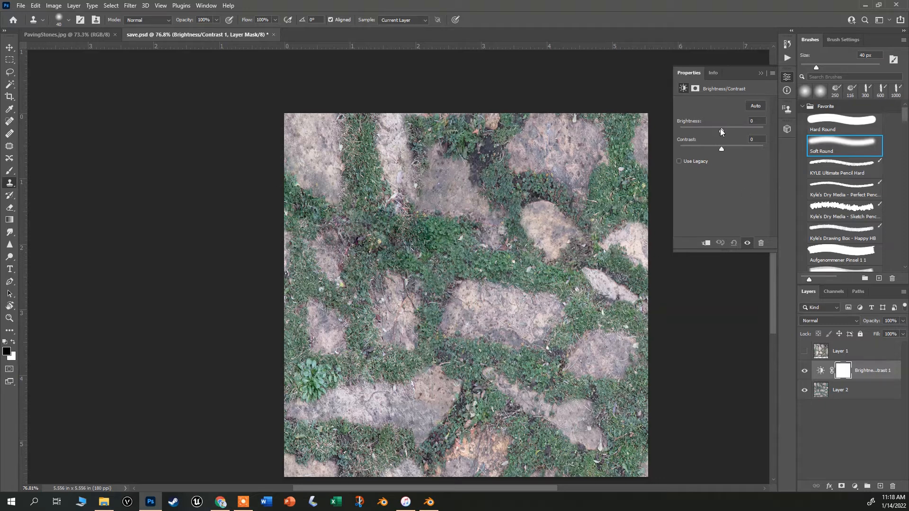
pyautogui.moveTo(721, 130); pyautogui.dragTo(701, 149)
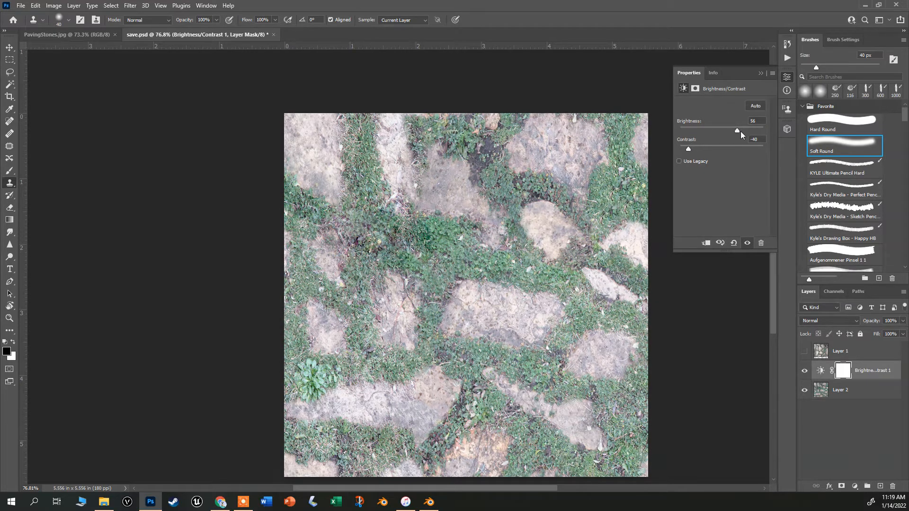
pyautogui.moveTo(741, 132); pyautogui.dragTo(746, 132)
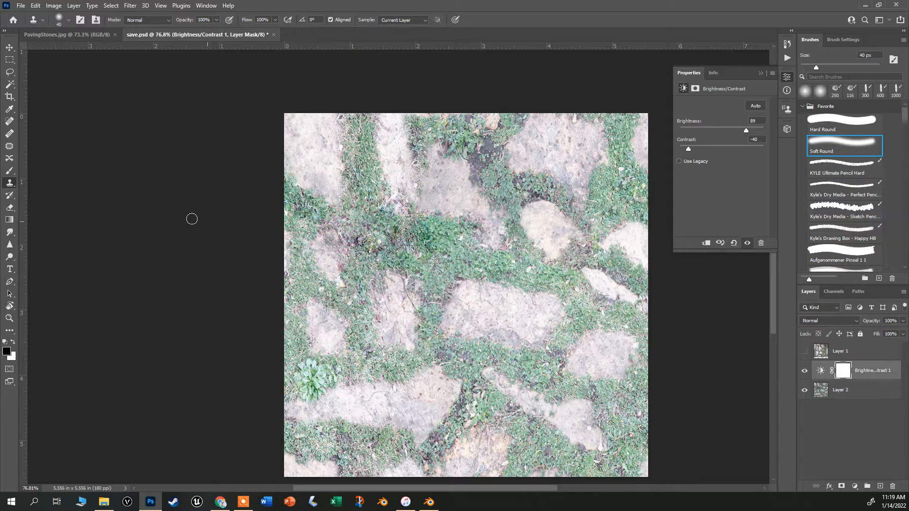
# Paint black on the adjustment's mask over the dark stone near the top centre, viewing the mask alone.
pyautogui.click(10, 173)
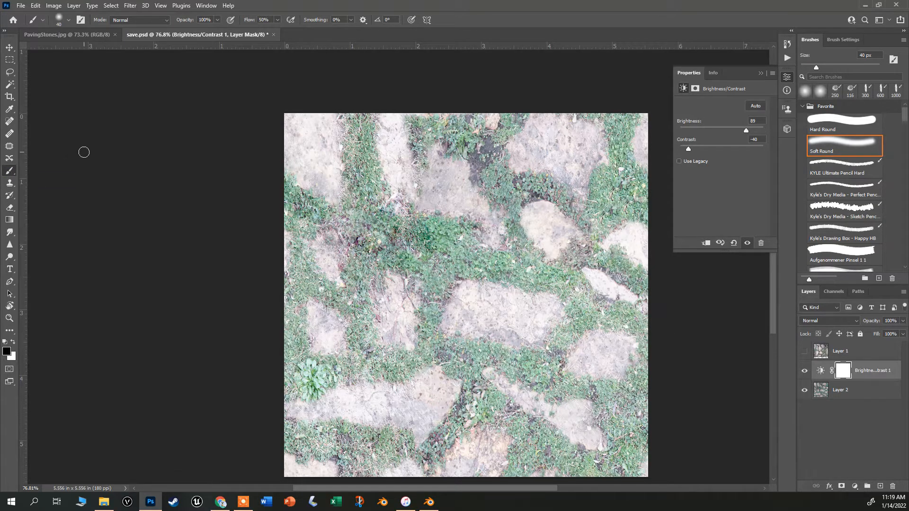
pyautogui.moveTo(451, 190)
pyautogui.mouseDown()
pyautogui.moveTo(439, 161)
pyautogui.moveTo(442, 197)
pyautogui.moveTo(425, 196)
pyautogui.moveTo(418, 177)
pyautogui.moveTo(441, 165)
pyautogui.moveTo(456, 171)
pyautogui.moveTo(479, 216)
pyautogui.mouseUp()
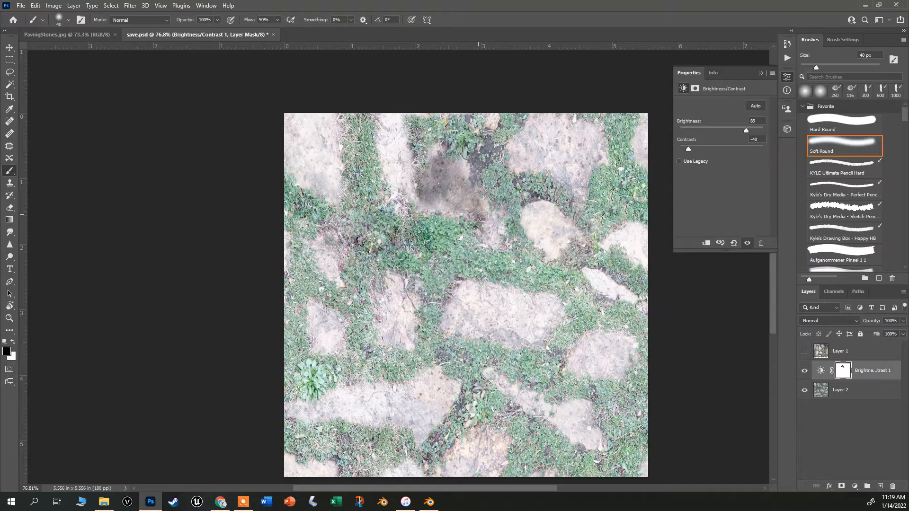
pyautogui.keyDown('alt'); pyautogui.click(841, 375); pyautogui.keyUp('alt')
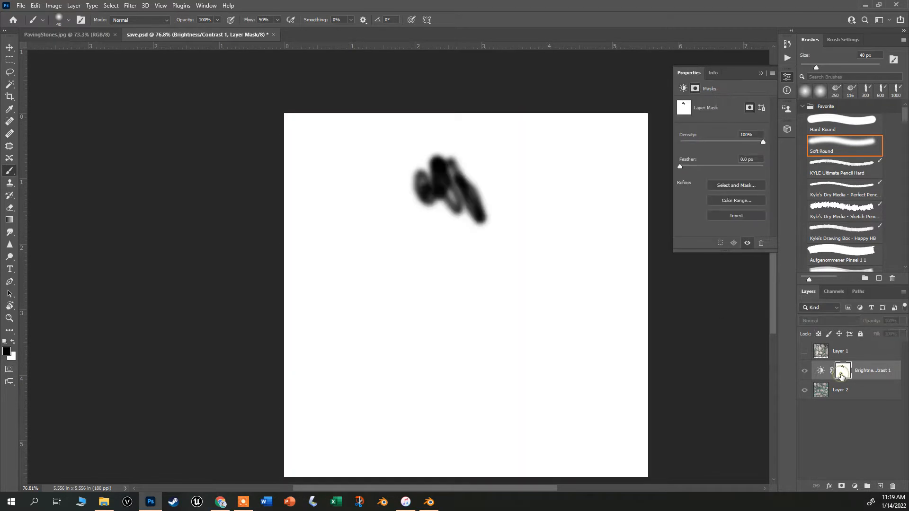
pyautogui.moveTo(448, 181)
pyautogui.mouseDown()
pyautogui.moveTo(421, 177)
pyautogui.moveTo(438, 196)
pyautogui.moveTo(440, 183)
pyautogui.moveTo(461, 198)
pyautogui.mouseUp()
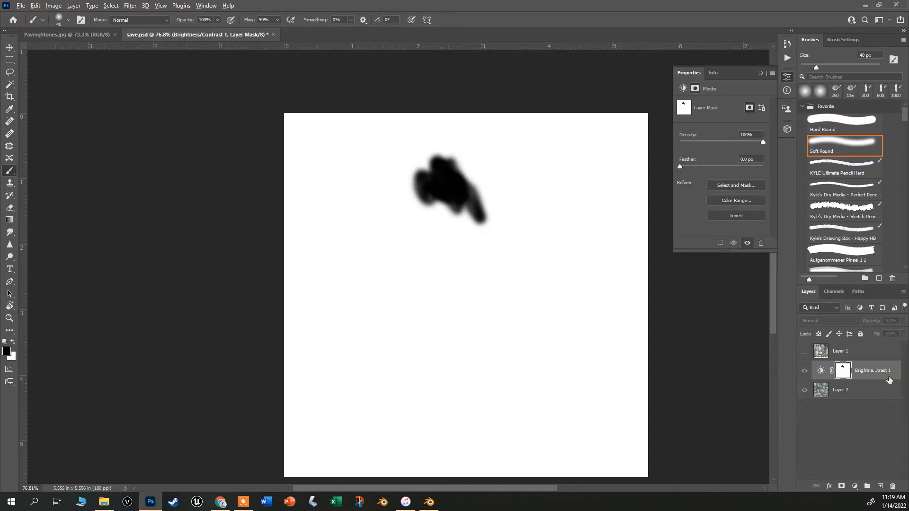
pyautogui.keyDown('alt'); pyautogui.click(842, 373); pyautogui.keyUp('alt')
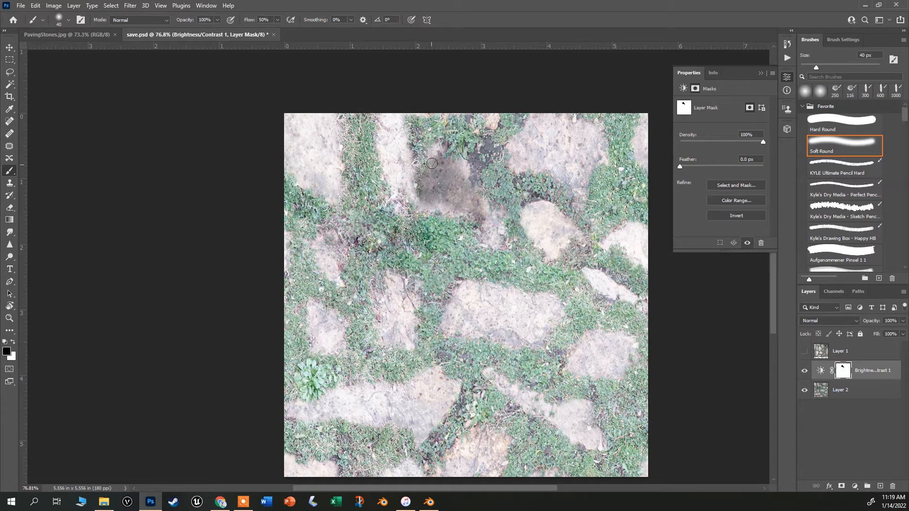
# Enlarge the brush to 125 px and paint the mask over several stones across the image.
pyautogui.press(']')
pyautogui.press(']')
pyautogui.press(']')
pyautogui.press(']')
pyautogui.press(']')
pyautogui.press(']')
pyautogui.press(']')
pyautogui.moveTo(412, 185)
pyautogui.mouseDown()
pyautogui.moveTo(396, 146)
pyautogui.moveTo(410, 181)
pyautogui.moveTo(442, 181)
pyautogui.moveTo(474, 197)
pyautogui.moveTo(452, 162)
pyautogui.moveTo(438, 179)
pyautogui.moveTo(469, 194)
pyautogui.moveTo(484, 224)
pyautogui.moveTo(510, 218)
pyautogui.moveTo(555, 240)
pyautogui.moveTo(537, 217)
pyautogui.moveTo(568, 251)
pyautogui.mouseUp()
pyautogui.moveTo(532, 294)
pyautogui.mouseDown()
pyautogui.moveTo(474, 290)
pyautogui.moveTo(459, 314)
pyautogui.moveTo(530, 321)
pyautogui.moveTo(535, 302)
pyautogui.moveTo(467, 323)
pyautogui.moveTo(412, 318)
pyautogui.moveTo(396, 297)
pyautogui.moveTo(404, 288)
pyautogui.moveTo(393, 333)
pyautogui.moveTo(407, 299)
pyautogui.moveTo(384, 312)
pyautogui.mouseUp()
pyautogui.moveTo(325, 258)
pyautogui.mouseDown()
pyautogui.moveTo(331, 350)
pyautogui.moveTo(314, 325)
pyautogui.moveTo(325, 332)
pyautogui.mouseUp()
pyautogui.moveTo(414, 391)
pyautogui.mouseDown()
pyautogui.moveTo(436, 387)
pyautogui.moveTo(430, 400)
pyautogui.moveTo(320, 414)
pyautogui.moveTo(431, 395)
pyautogui.moveTo(436, 410)
pyautogui.moveTo(422, 427)
pyautogui.moveTo(510, 392)
pyautogui.moveTo(585, 431)
pyautogui.moveTo(601, 348)
pyautogui.moveTo(591, 355)
pyautogui.moveTo(617, 352)
pyautogui.moveTo(591, 353)
pyautogui.moveTo(601, 293)
pyautogui.moveTo(481, 311)
pyautogui.moveTo(523, 308)
pyautogui.moveTo(501, 309)
pyautogui.moveTo(519, 320)
pyautogui.moveTo(470, 320)
pyautogui.moveTo(539, 325)
pyautogui.moveTo(538, 311)
pyautogui.moveTo(544, 318)
pyautogui.moveTo(472, 306)
pyautogui.moveTo(461, 319)
pyautogui.moveTo(496, 302)
pyautogui.moveTo(531, 319)
pyautogui.moveTo(538, 310)
pyautogui.moveTo(520, 314)
pyautogui.mouseUp()
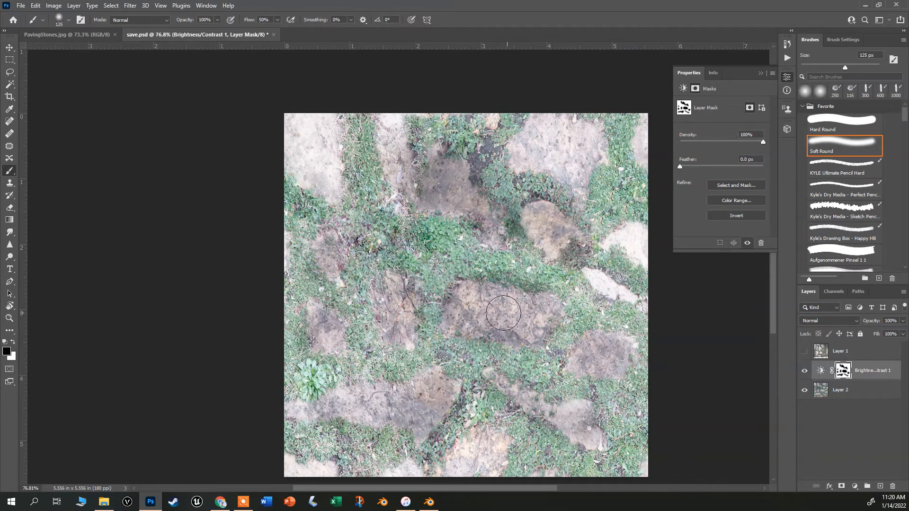
# Inspect the painted mask and lower the adjustment's brightness to 14.
pyautogui.scroll(7, 514, 315)
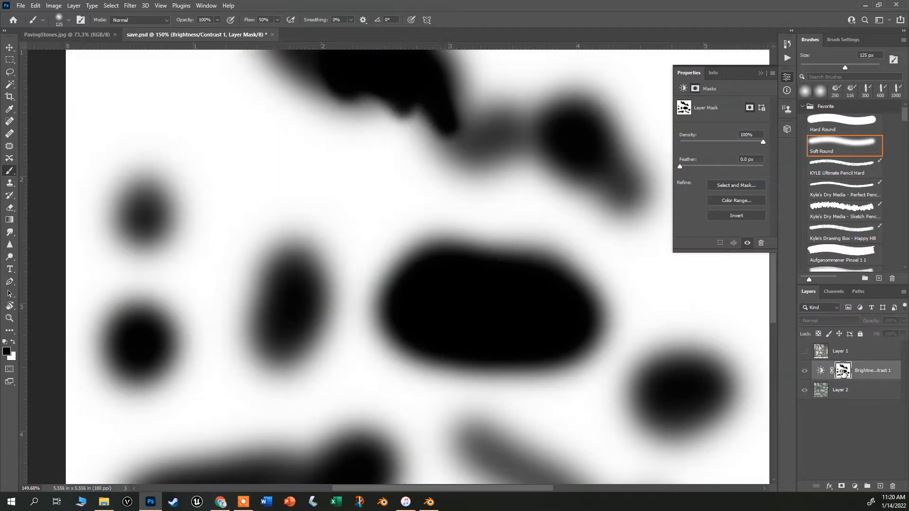
pyautogui.keyDown('alt'); pyautogui.click(843, 371); pyautogui.keyUp('alt')
pyautogui.keyDown('alt'); pyautogui.click(843, 371); pyautogui.keyUp('alt')
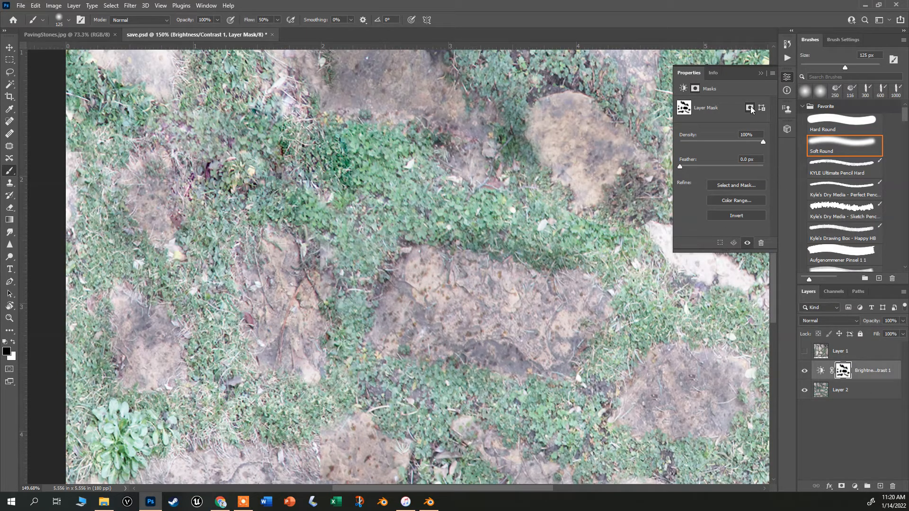
pyautogui.click(683, 89)
pyautogui.moveTo(748, 131); pyautogui.dragTo(725, 161)
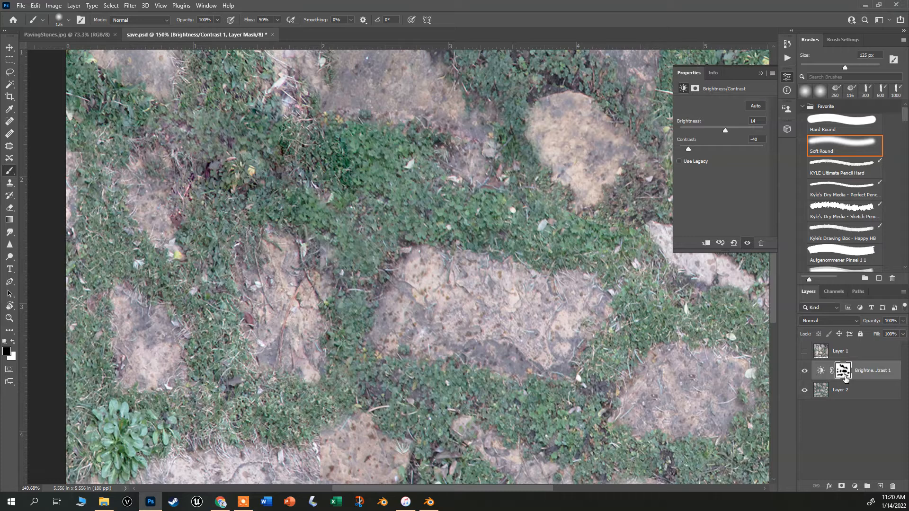
# Replace the Brightness/Contrast layer with an Exposure adjustment set to exposure +0.53 and gamma 0.79, comparing it on and off.
pyautogui.moveTo(854, 370); pyautogui.dragTo(894, 487)
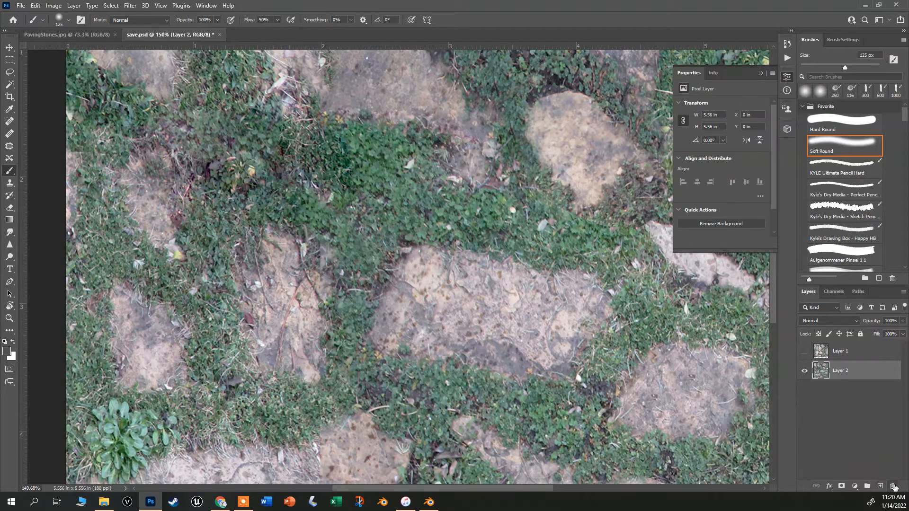
pyautogui.click(854, 486)
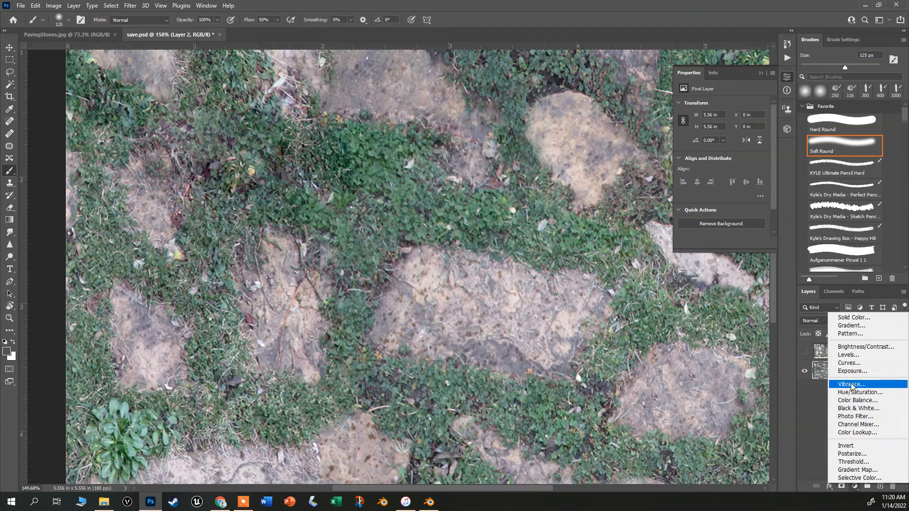
pyautogui.click(855, 372)
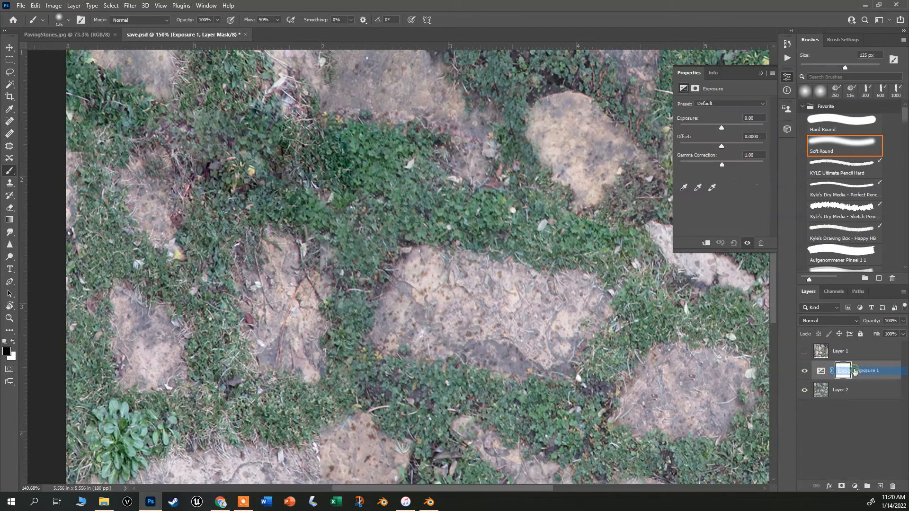
pyautogui.moveTo(726, 163)
pyautogui.mouseDown()
pyautogui.moveTo(740, 164)
pyautogui.moveTo(730, 164)
pyautogui.mouseUp()
pyautogui.moveTo(721, 127); pyautogui.dragTo(725, 126)
pyautogui.scroll(-5, 480, 288)
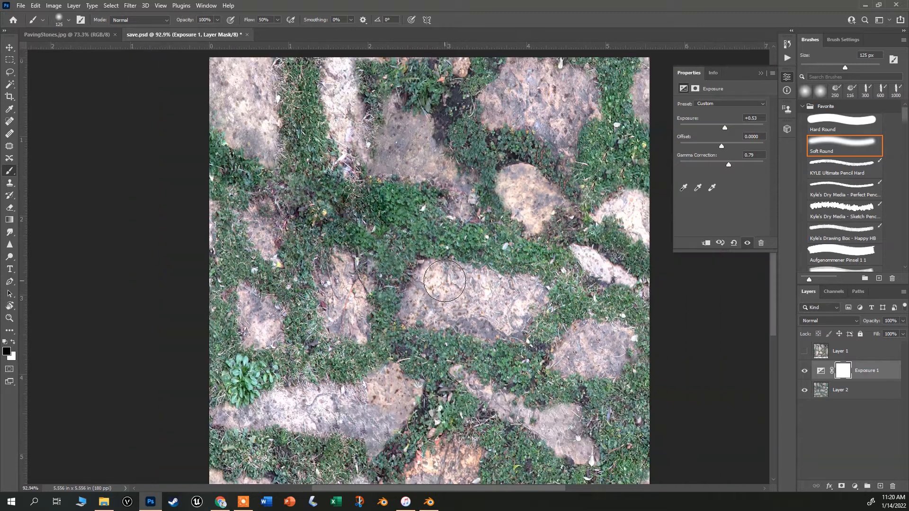
pyautogui.scroll(2, 480, 288)
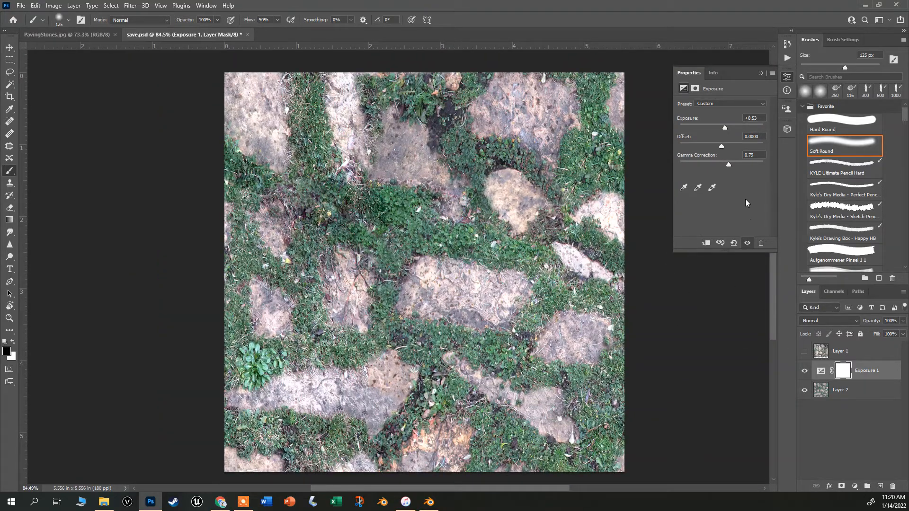
pyautogui.click(804, 372)
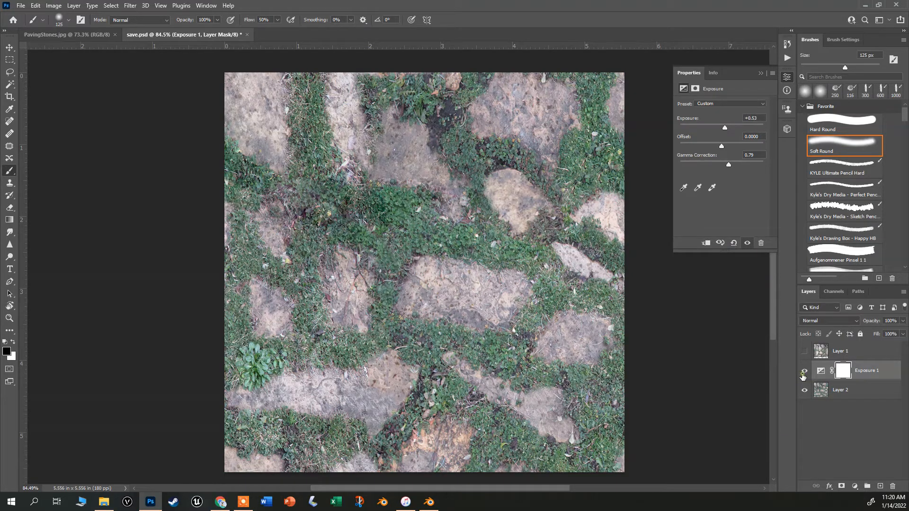
pyautogui.click(803, 376)
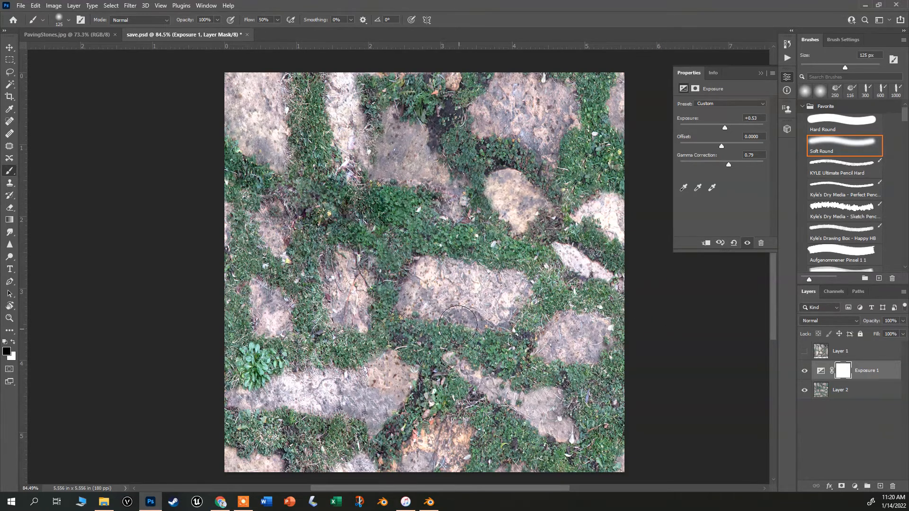
# Save a copy of the texture to the Desktop as a JPEG named save copy.
pyautogui.click(21, 5)
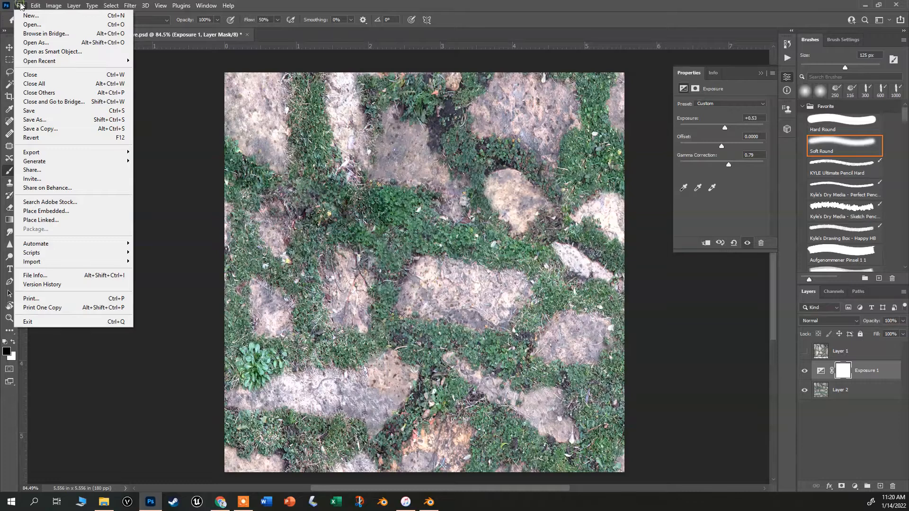
pyautogui.click(64, 133)
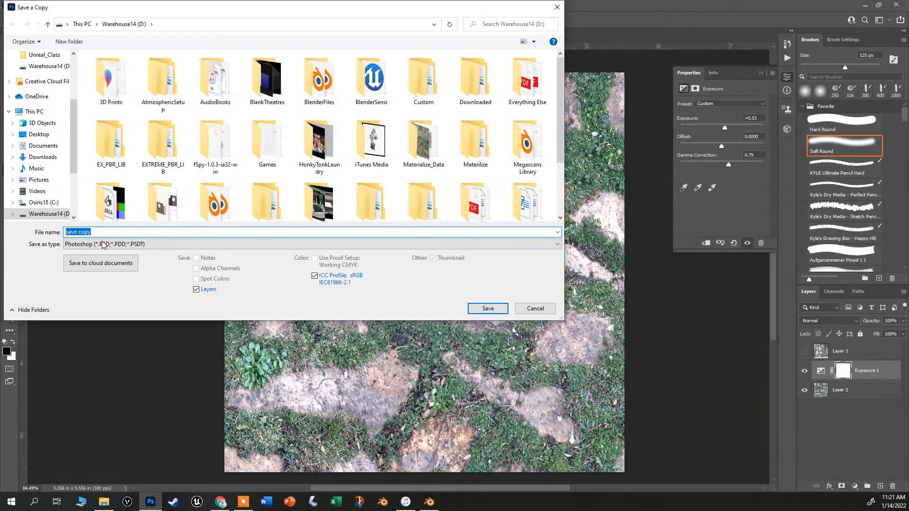
pyautogui.scroll(3, 55, 86)
pyautogui.click(39, 74)
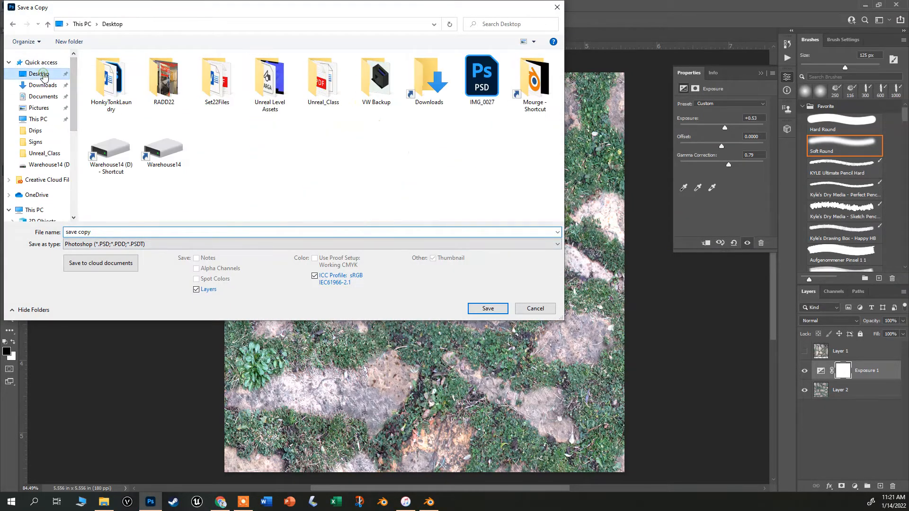
pyautogui.click(114, 232)
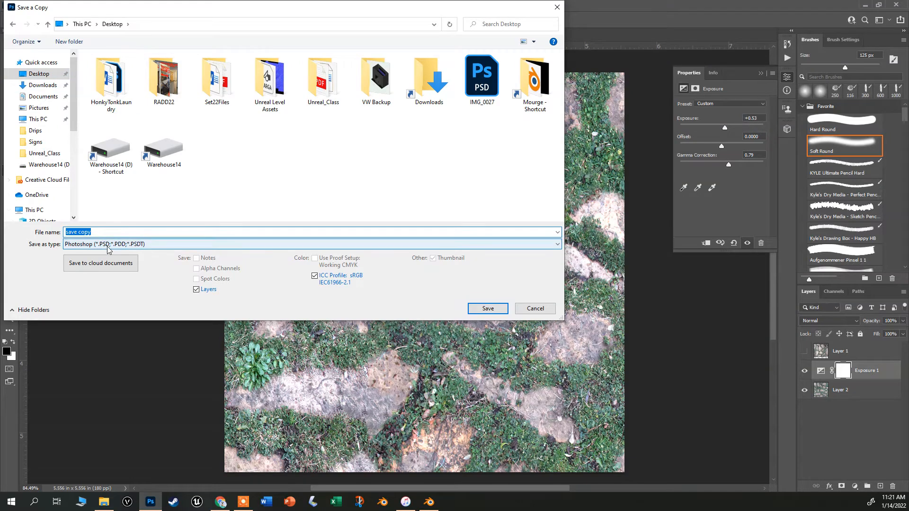
pyautogui.click(112, 245)
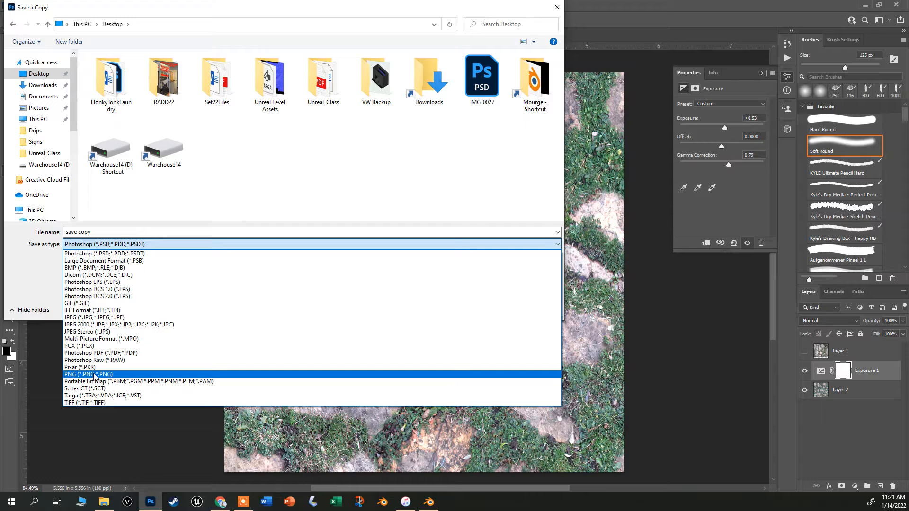
pyautogui.click(87, 318)
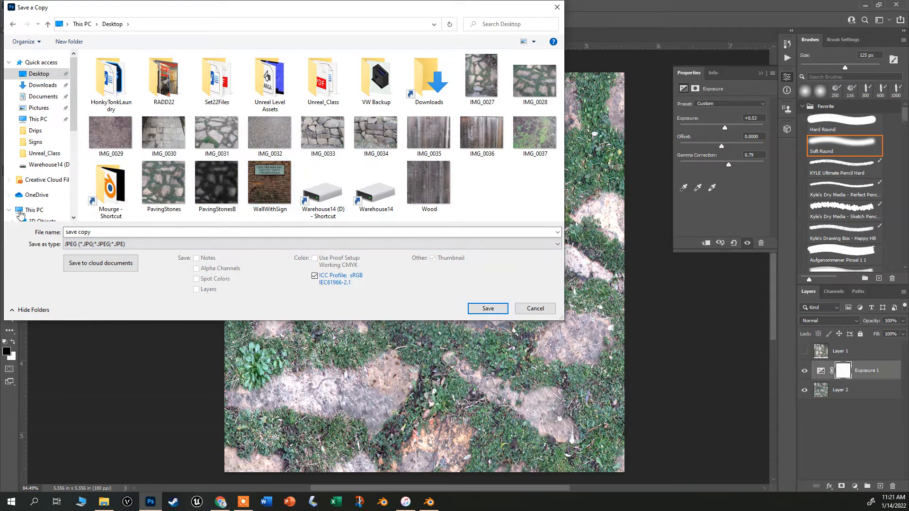
pyautogui.click(488, 309)
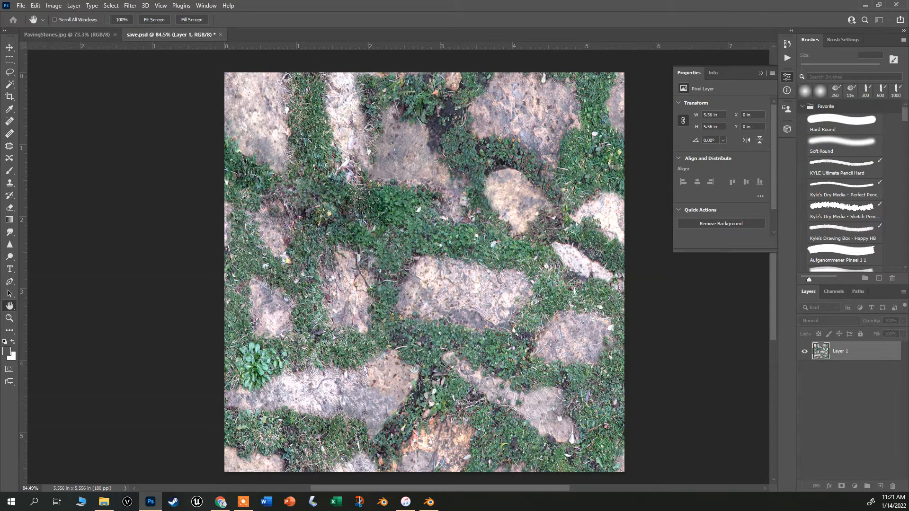
pyautogui.click(741, 175)
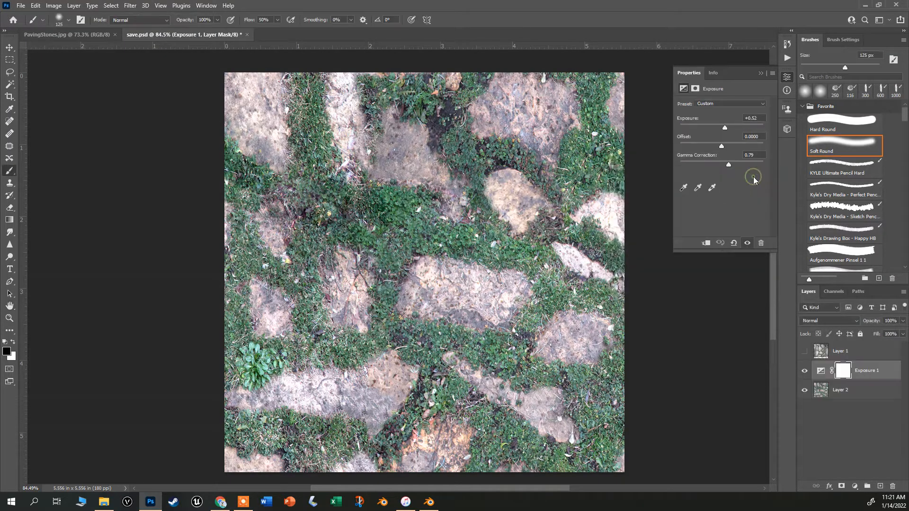
# Switch to Blender and hide the existing PavingStones object in the viewport.
pyautogui.click(429, 503)
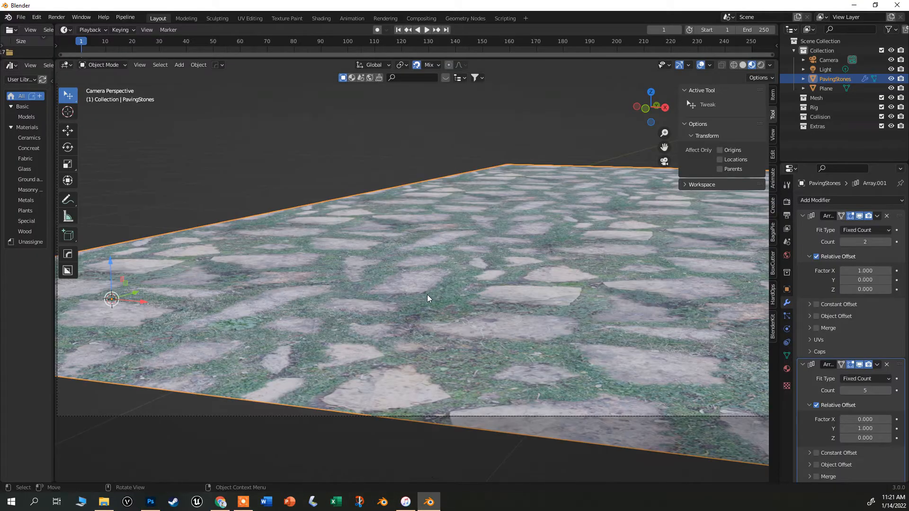
pyautogui.click(165, 172)
pyautogui.moveTo(370, 306); pyautogui.dragTo(374, 309)
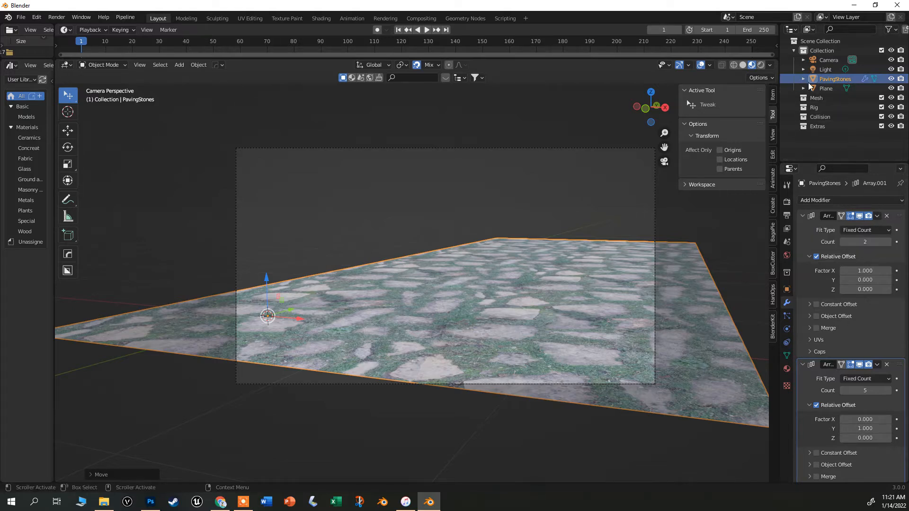
pyautogui.click(890, 79)
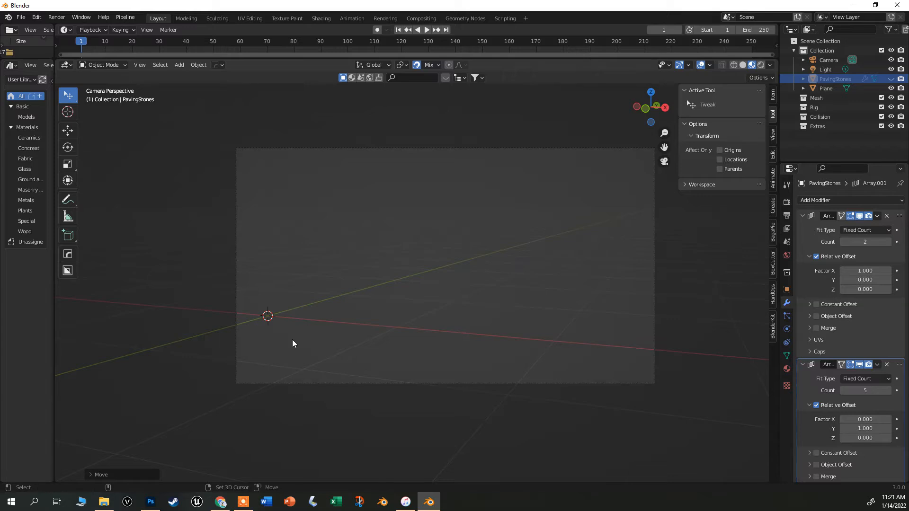
# Import save copy.jpg from the Desktop as an image plane.
pyautogui.hotkey('shift', 'a')
pyautogui.moveTo(292, 339)
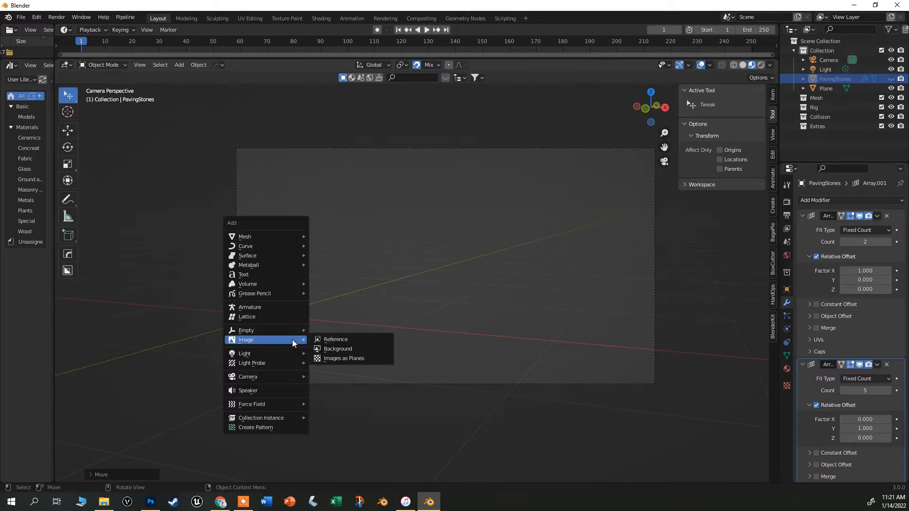
pyautogui.click(340, 358)
pyautogui.scroll(-5, 504, 325)
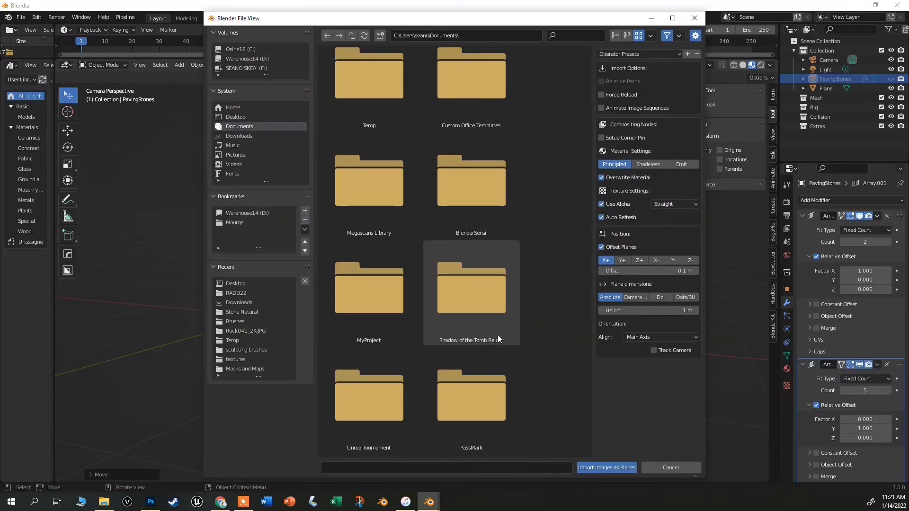
pyautogui.click(237, 116)
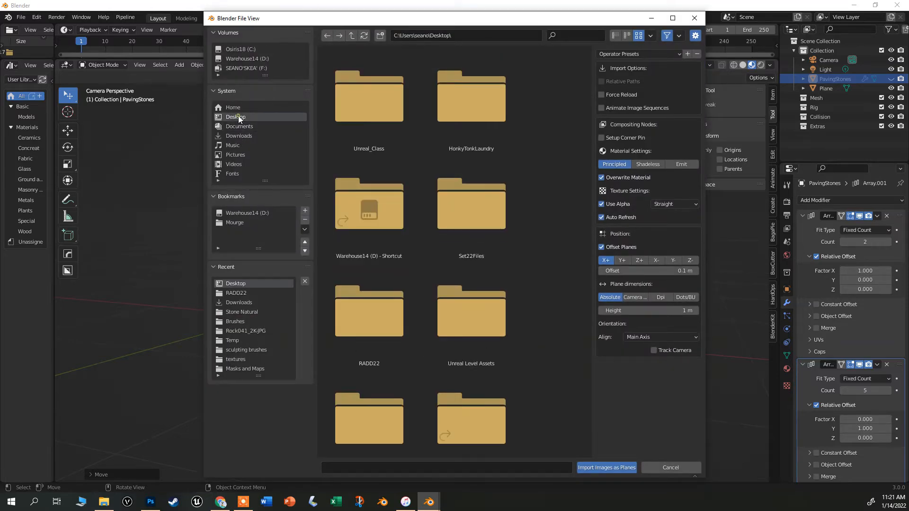
pyautogui.scroll(-5, 488, 297)
pyautogui.click(477, 190)
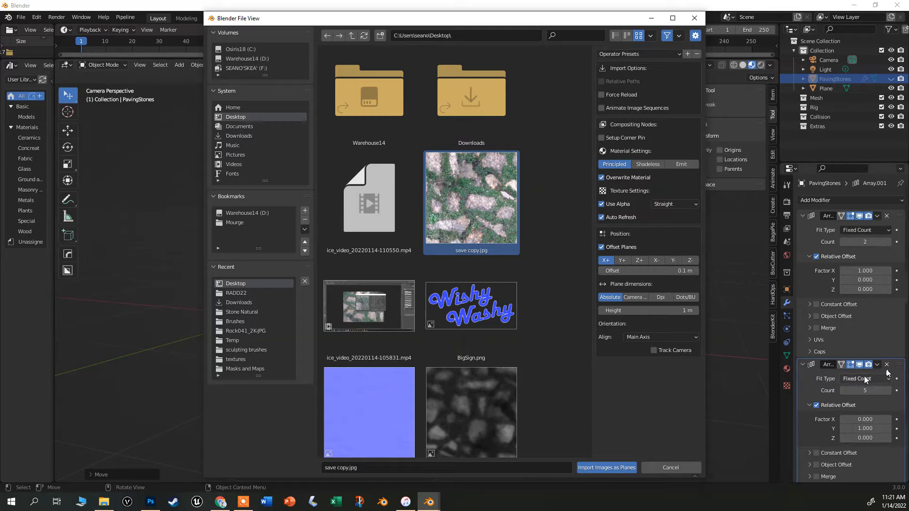
pyautogui.doubleClick(465, 203)
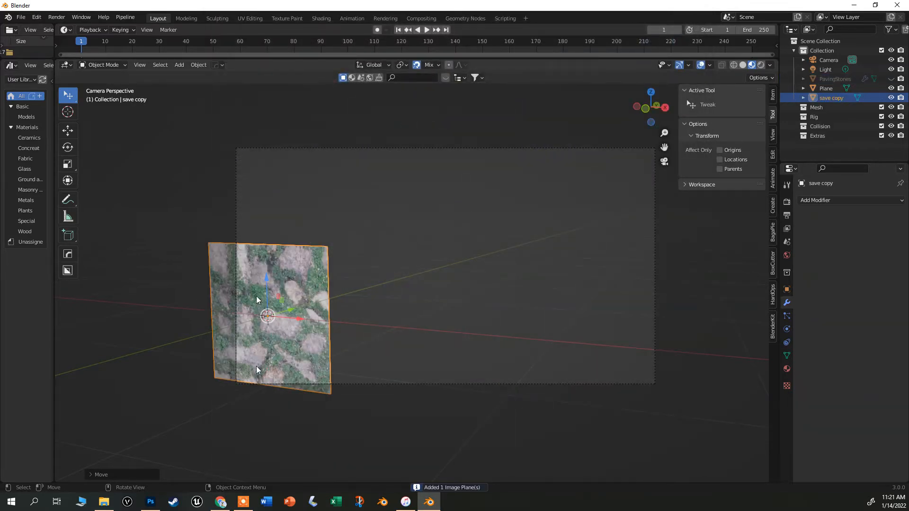
# Compare the image plane in solid, material preview and rendered viewport shading.
pyautogui.scroll(2, 262, 291)
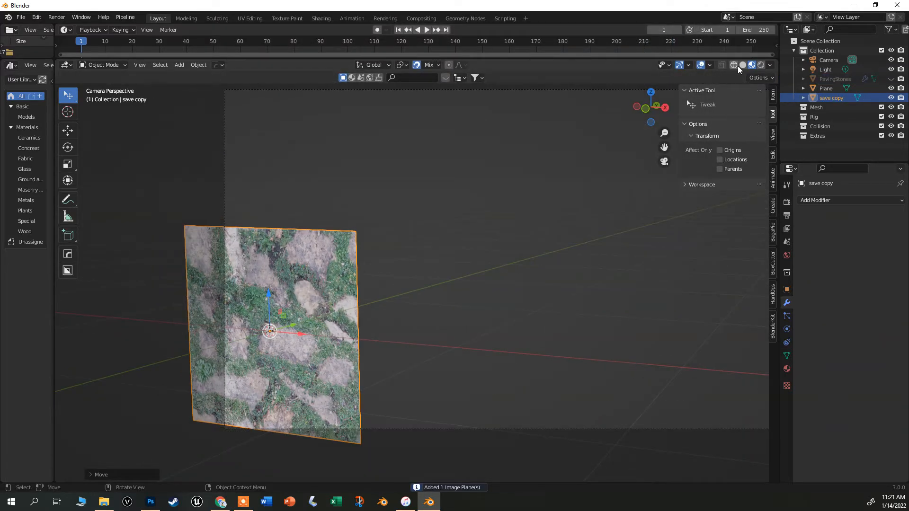
pyautogui.click(742, 65)
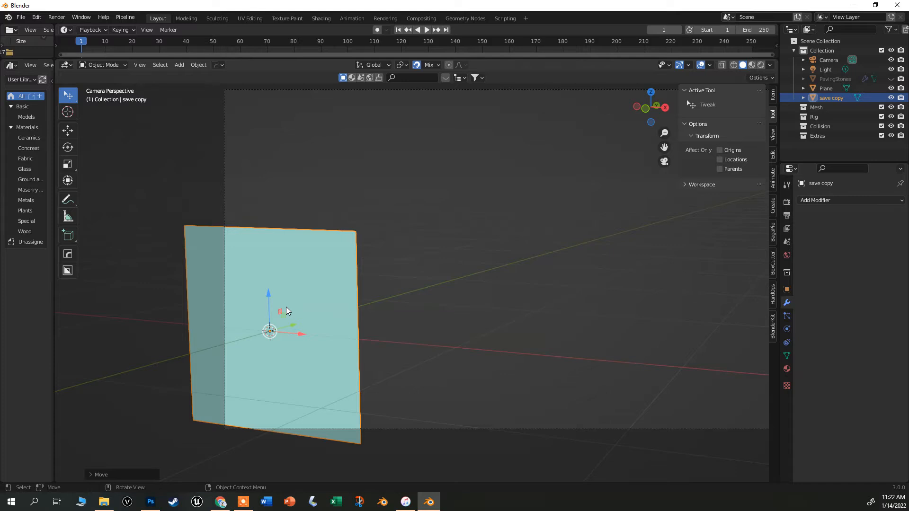
pyautogui.click(752, 66)
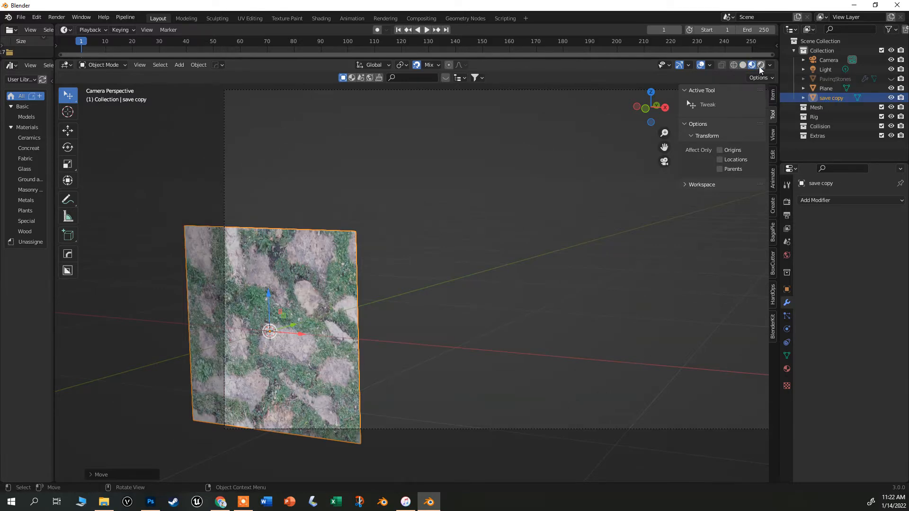
pyautogui.click(759, 66)
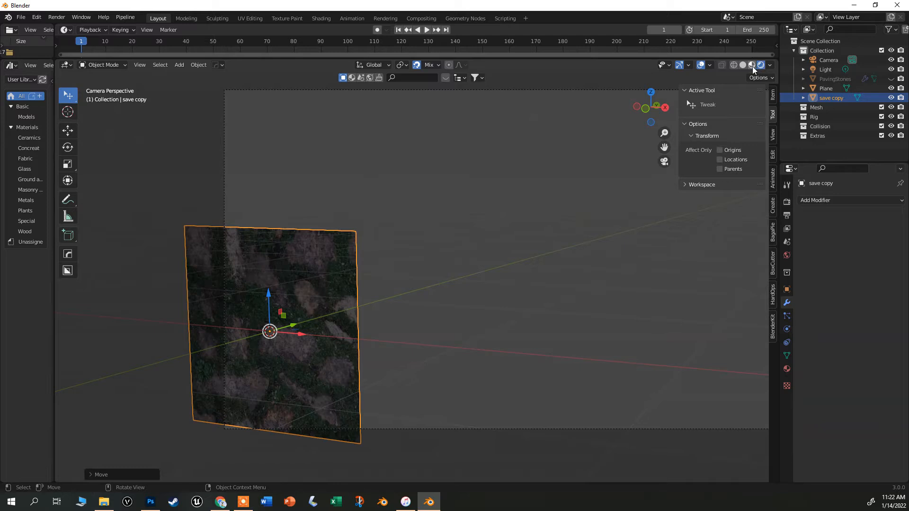
pyautogui.click(752, 66)
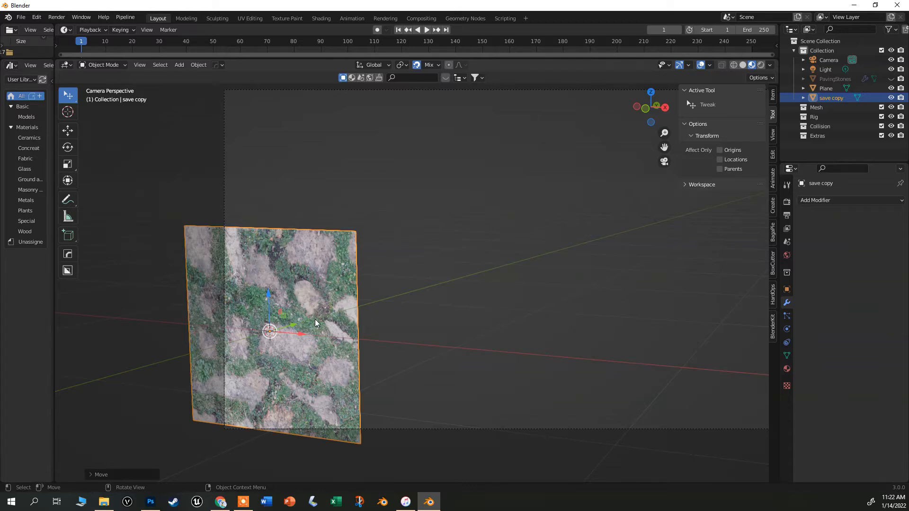
# Rotate the image plane 90° about the X axis, then undo the rotation.
pyautogui.press('r')
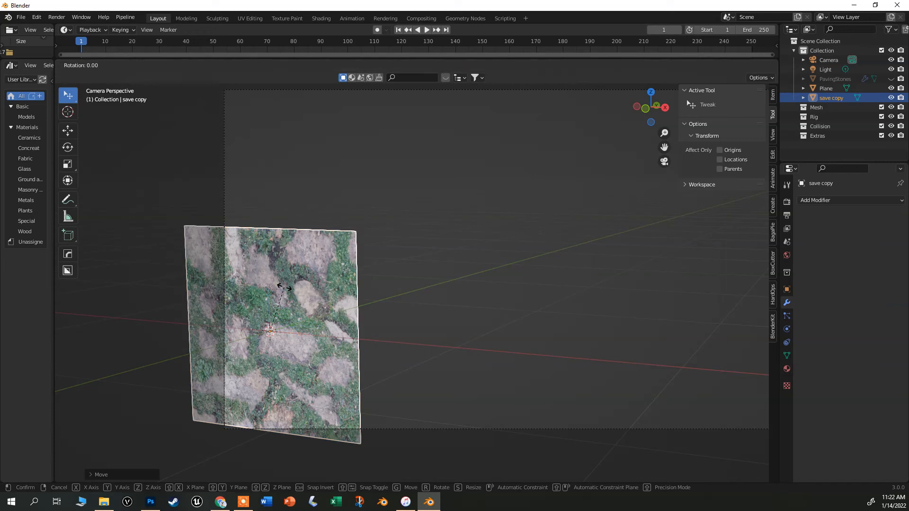
pyautogui.press('x')
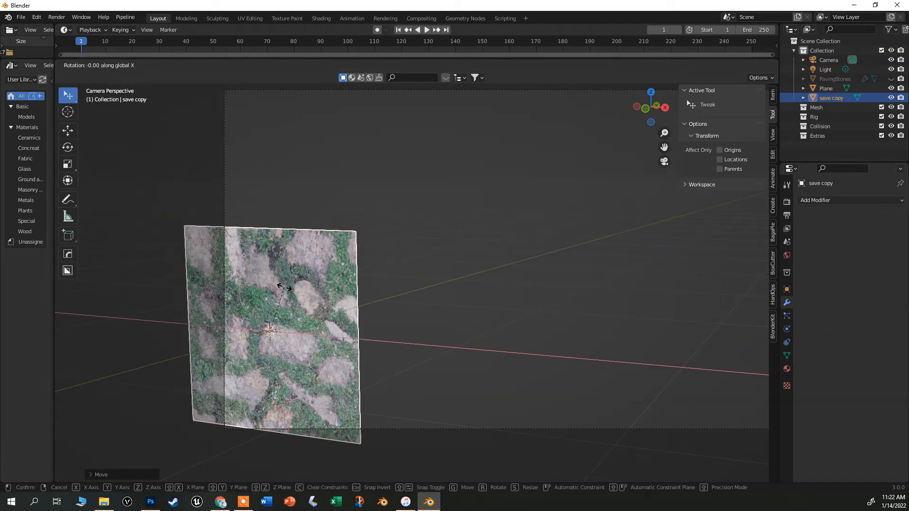
pyautogui.write('90')
pyautogui.press('Return')
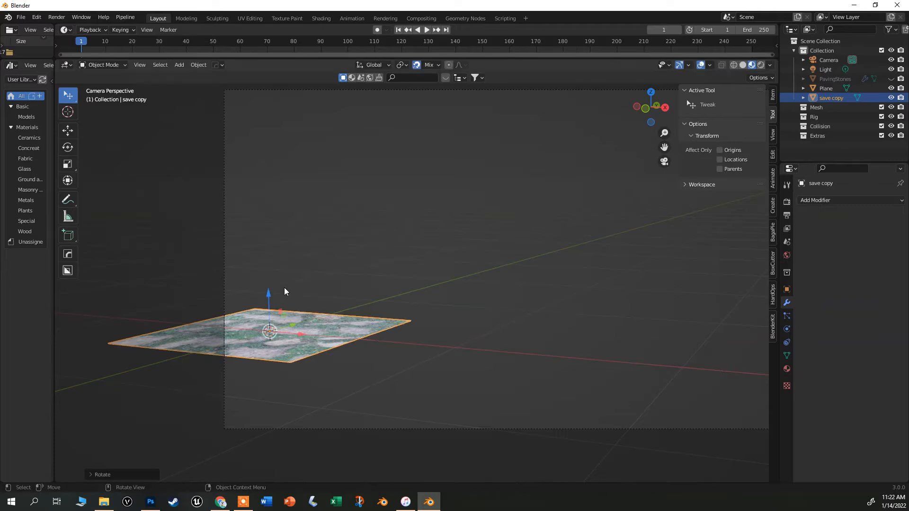
pyautogui.scroll(4, 285, 314)
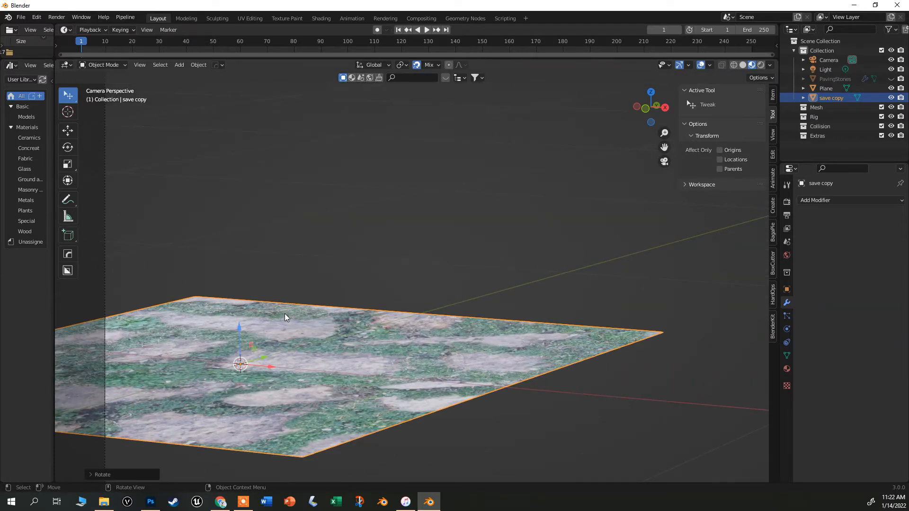
pyautogui.hotkey('ctrl', 'z')
# Rotate the image plane -90° about the X axis so it lies flat.
pyautogui.scroll(-5, 285, 314)
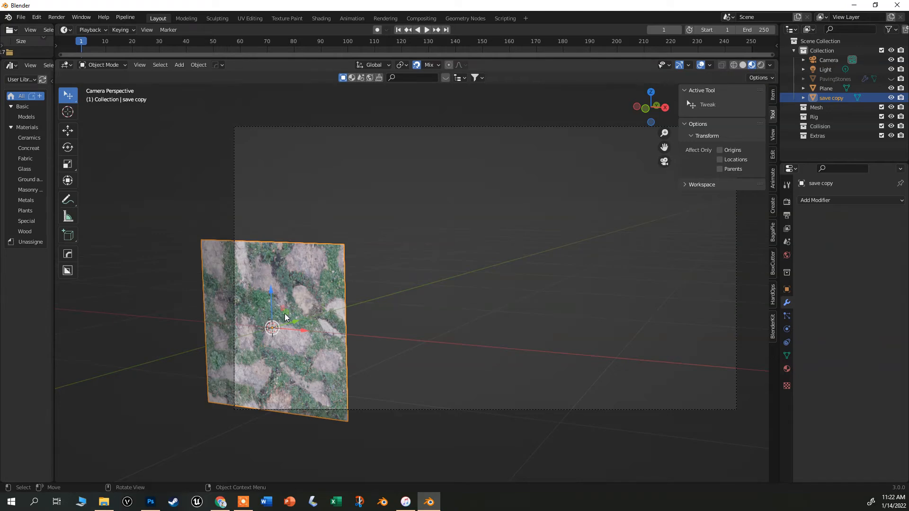
pyautogui.press('r')
pyautogui.write('x')
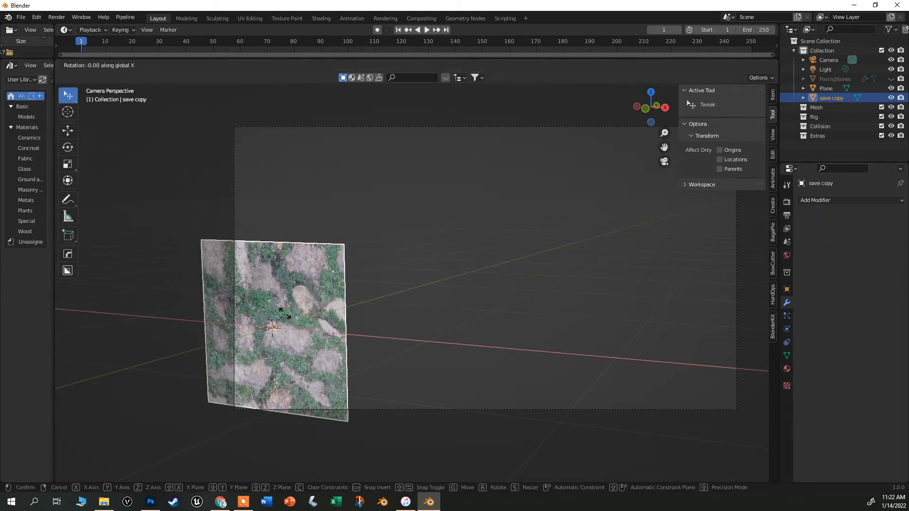
pyautogui.write('-9')
pyautogui.click(285, 313)
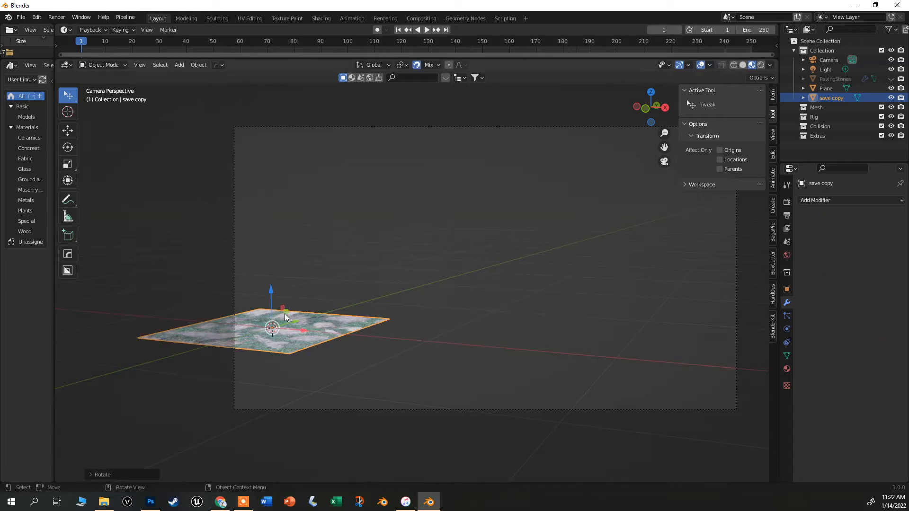
pyautogui.scroll(4, 285, 313)
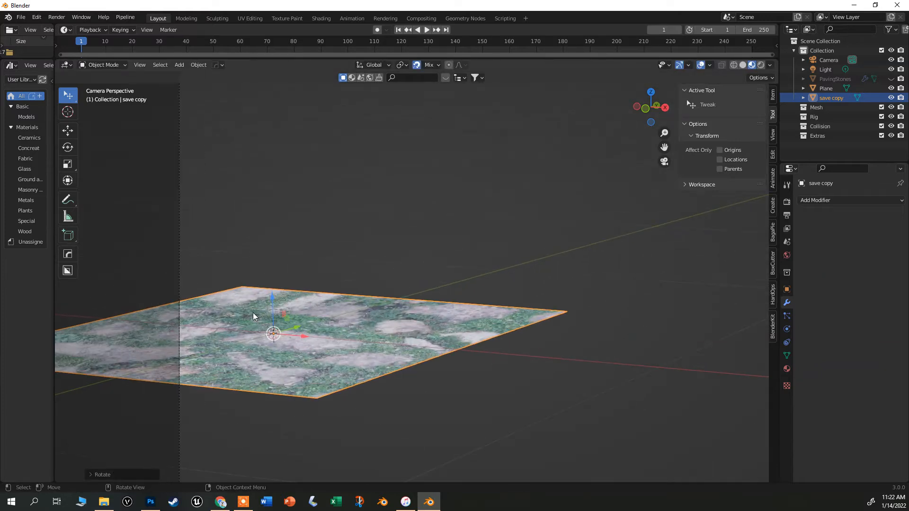
pyautogui.scroll(-4, 363, 340)
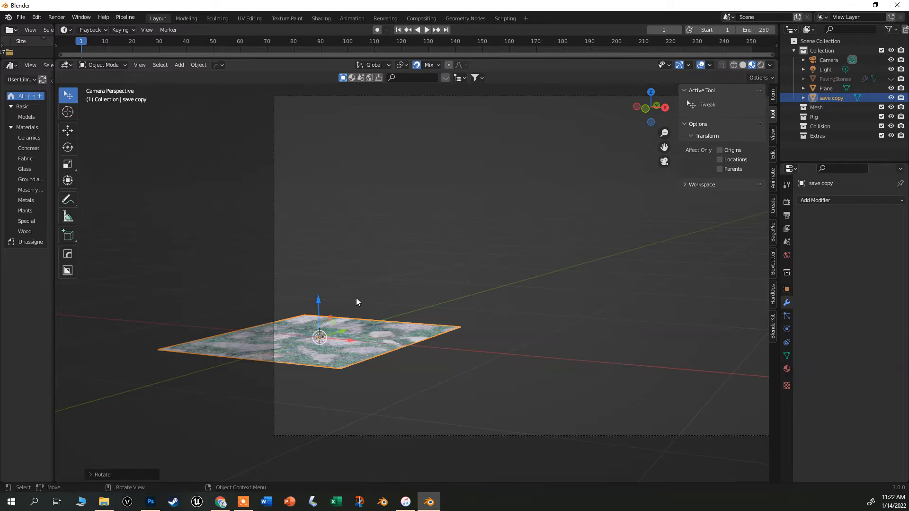
# Scale the image plane by a factor of 2.
pyautogui.write('s')
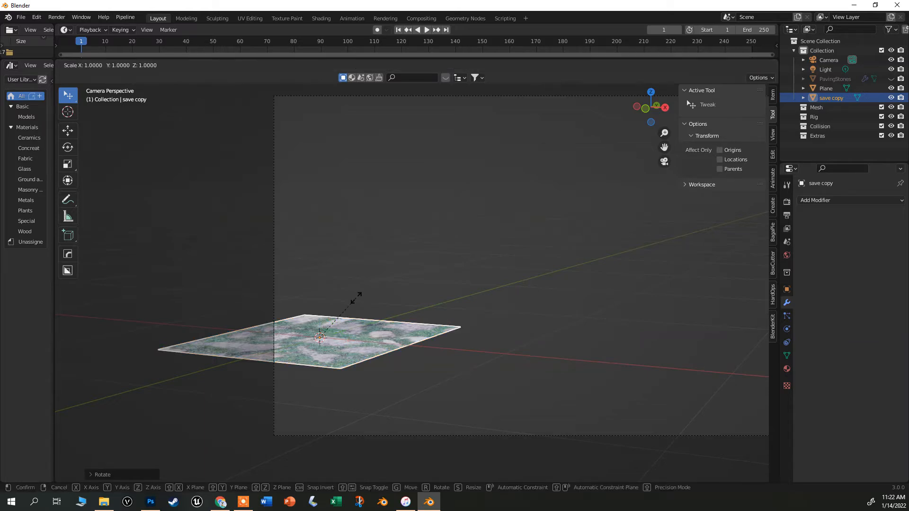
pyautogui.write('2')
pyautogui.press('Return')
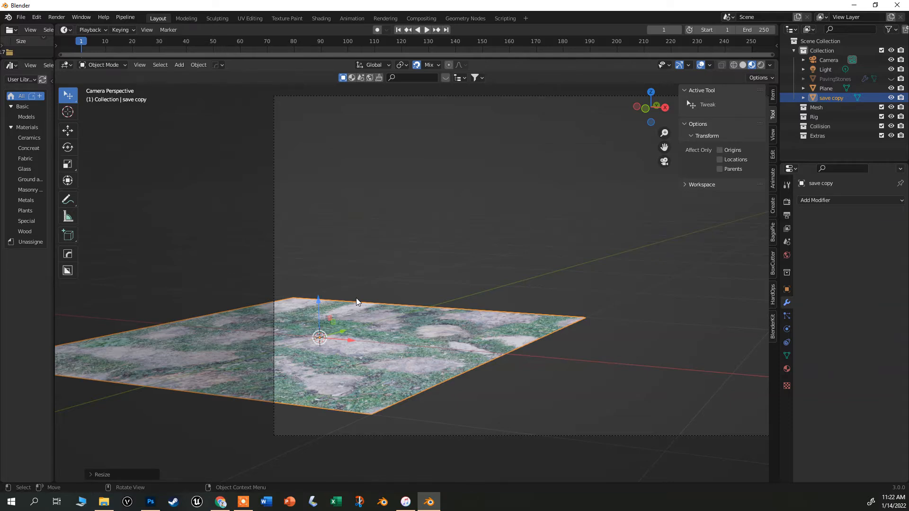
# Add an Array modifier to the image plane.
pyautogui.scroll(-3, 358, 293)
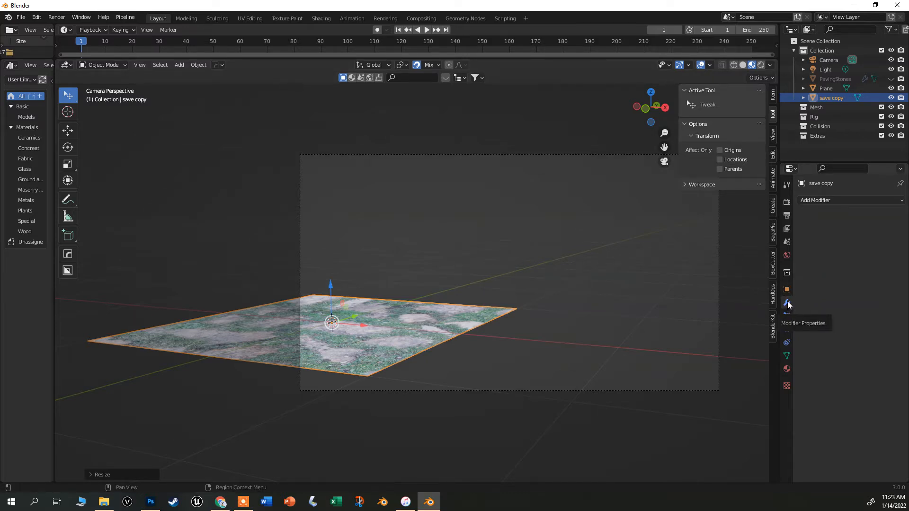
pyautogui.click(812, 200)
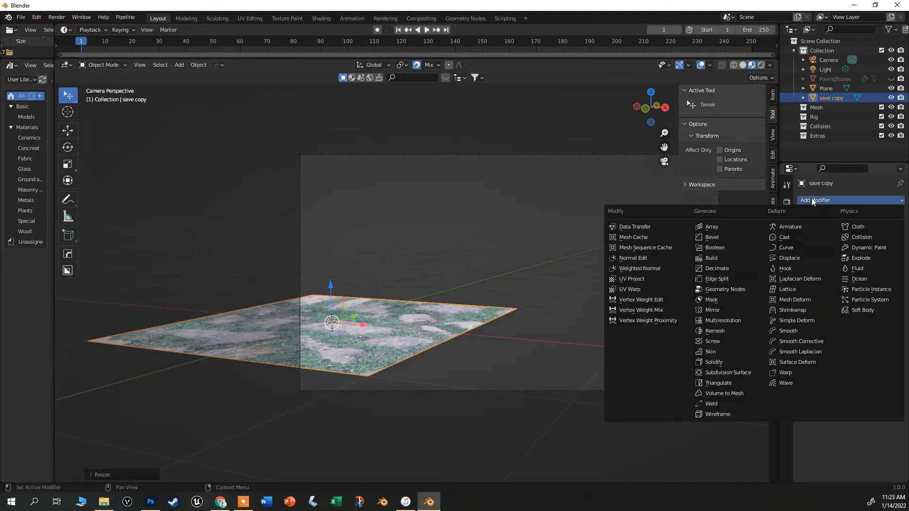
pyautogui.click(719, 227)
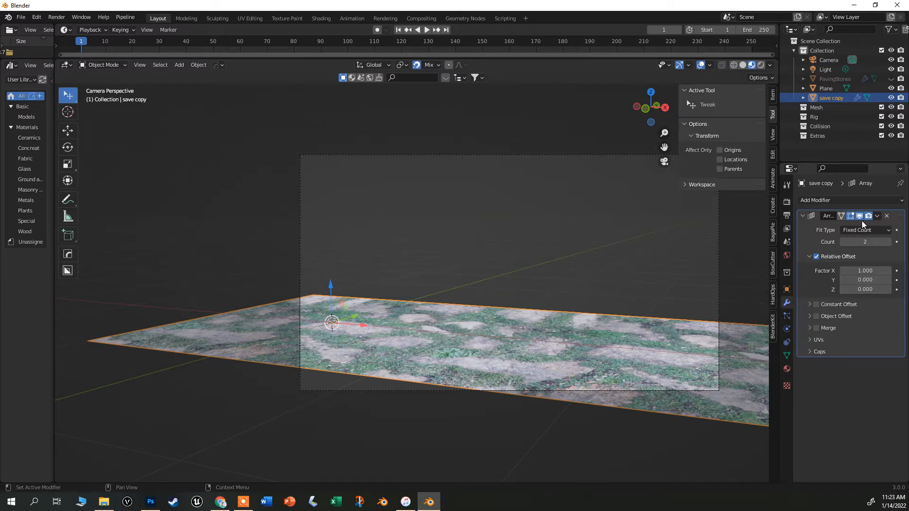
# Add a second Array modifier to the image plane and set its relative offset to X 0 and Y 1.
pyautogui.click(850, 199)
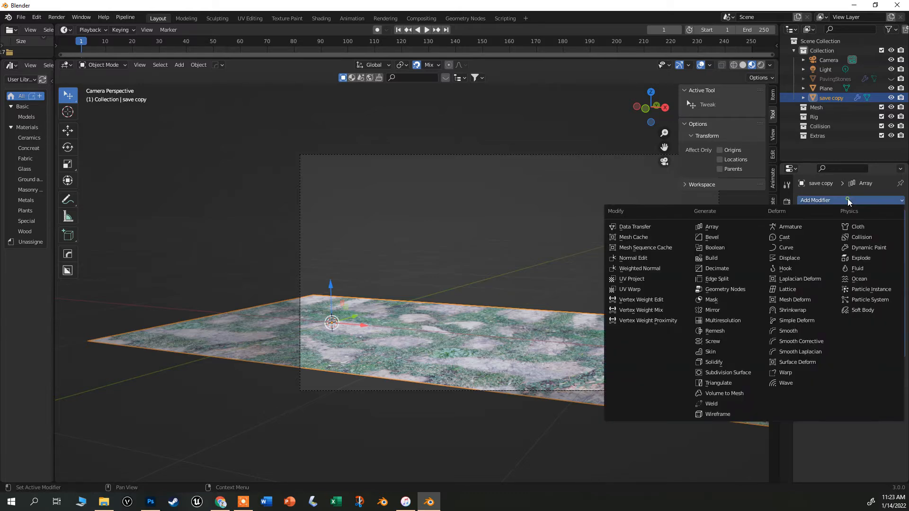
pyautogui.click(739, 226)
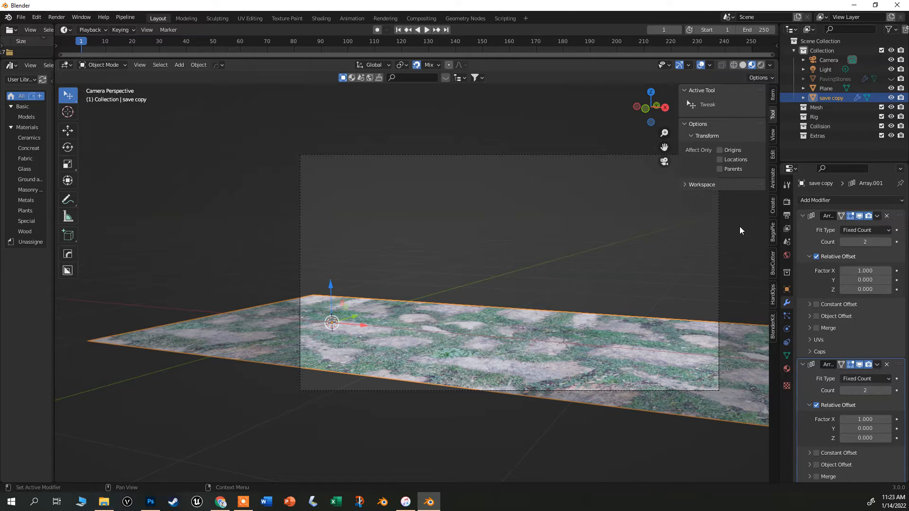
pyautogui.scroll(-1, 835, 387)
pyautogui.click(867, 395)
pyautogui.write('0')
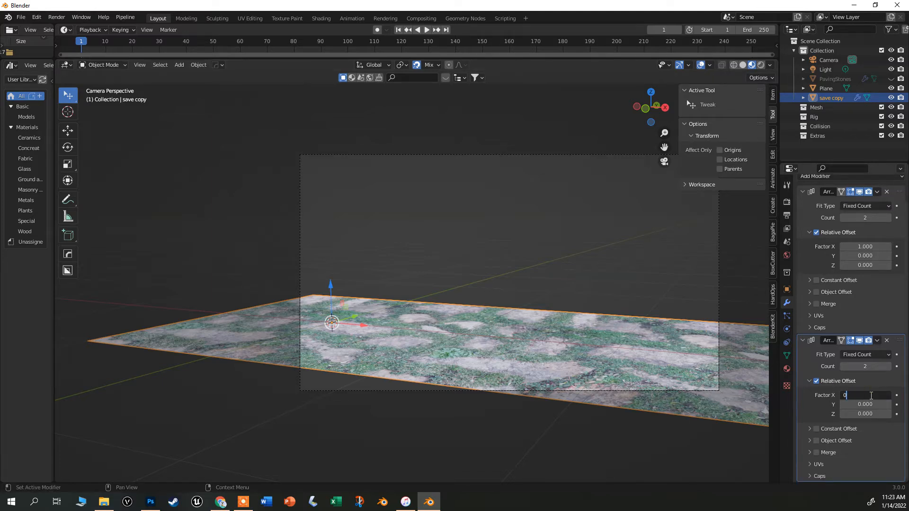
pyautogui.click(861, 405)
pyautogui.write('1')
pyautogui.press('Return')
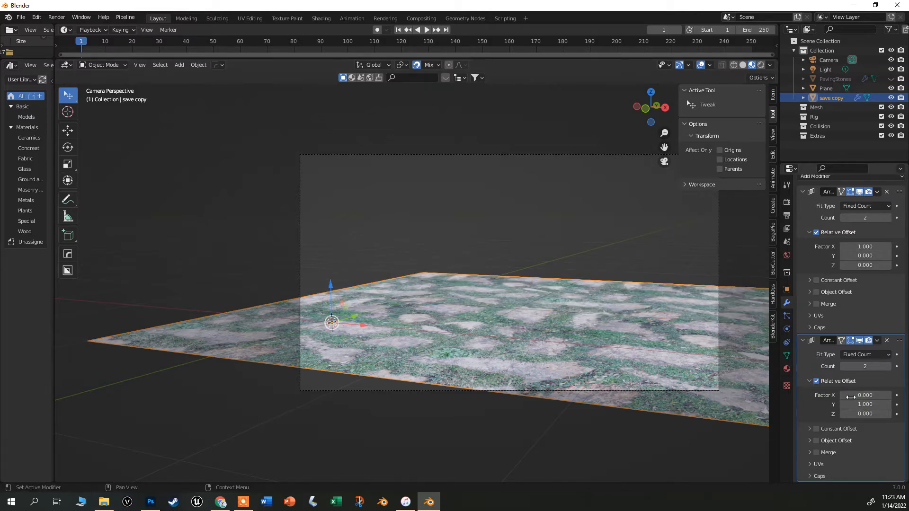
pyautogui.moveTo(860, 403)
pyautogui.mouseDown()
pyautogui.moveTo(872, 403)
pyautogui.moveTo(852, 404)
pyautogui.moveTo(865, 404)
pyautogui.mouseUp()
pyautogui.click(865, 403)
pyautogui.write('1')
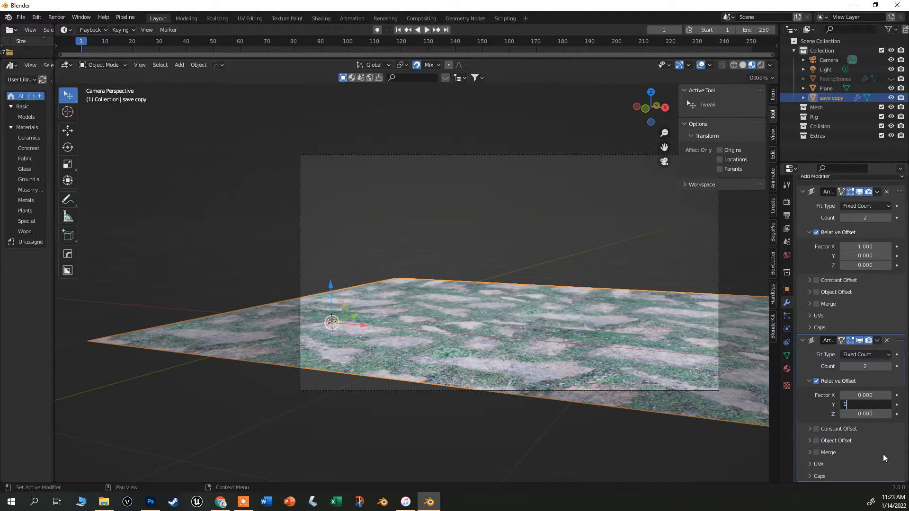
pyautogui.press('Return')
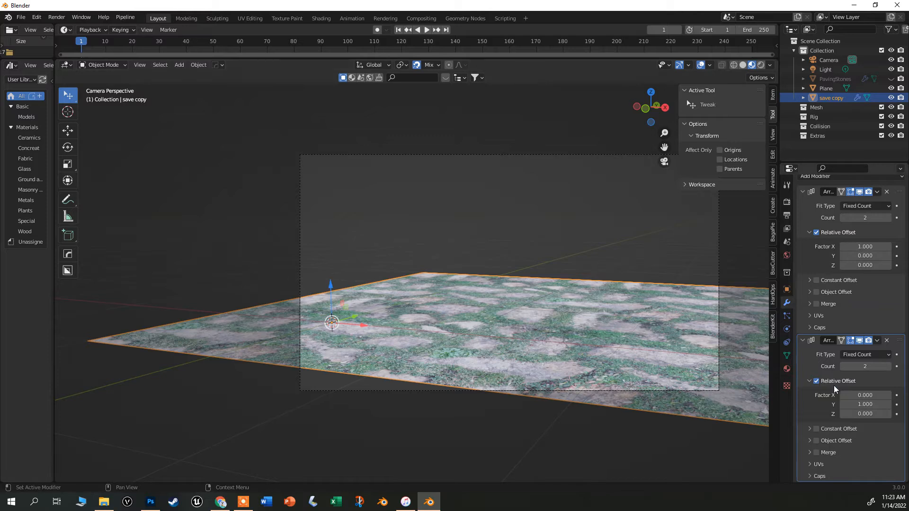
# Set the second Array modifier's count to 4.
pyautogui.click(888, 367)
pyautogui.moveTo(888, 366); pyautogui.dragTo(905, 366)
pyautogui.click(888, 367)
pyautogui.click(846, 366)
pyautogui.click(846, 366)
pyautogui.click(845, 366)
pyautogui.click(846, 367)
pyautogui.moveTo(845, 366); pyautogui.dragTo(836, 365)
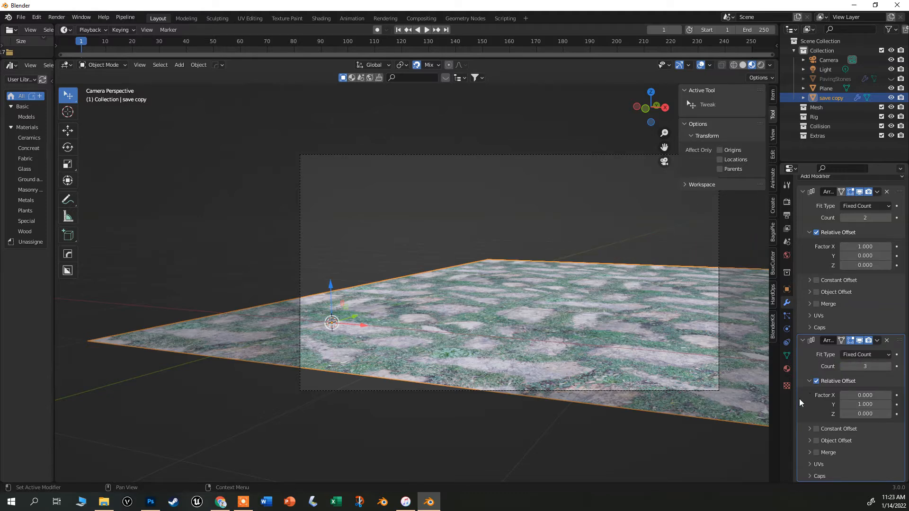
pyautogui.click(889, 367)
# Render the scene to inspect the tiled paving texture, then close the render window.
pyautogui.rightClick(661, 316)
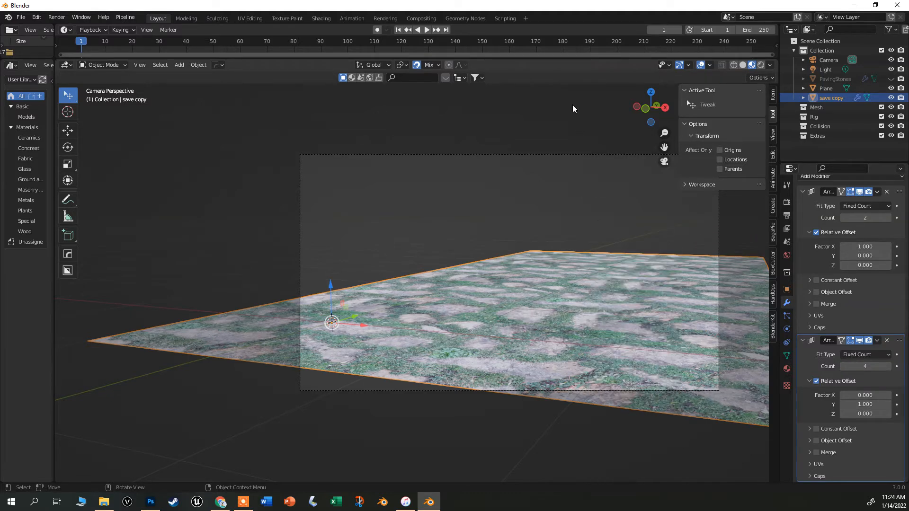
pyautogui.press('F12')
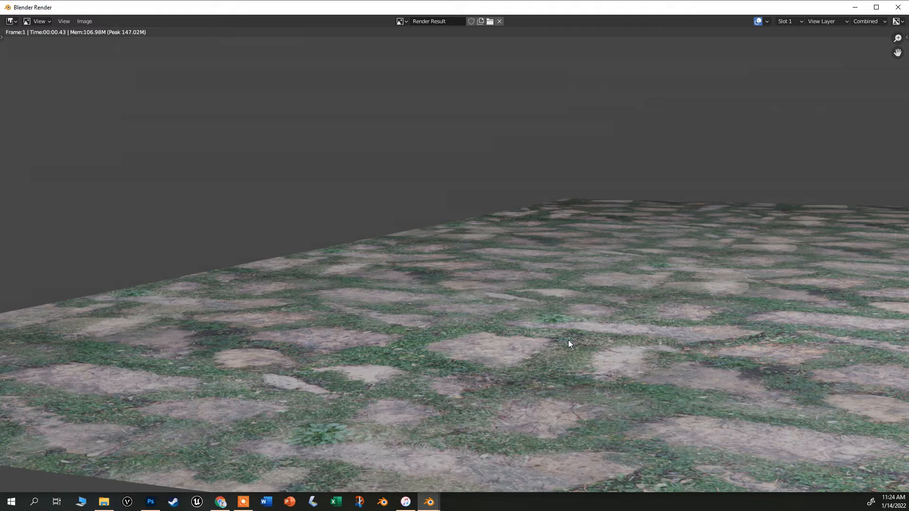
pyautogui.scroll(-2, 568, 340)
pyautogui.scroll(2, 605, 297)
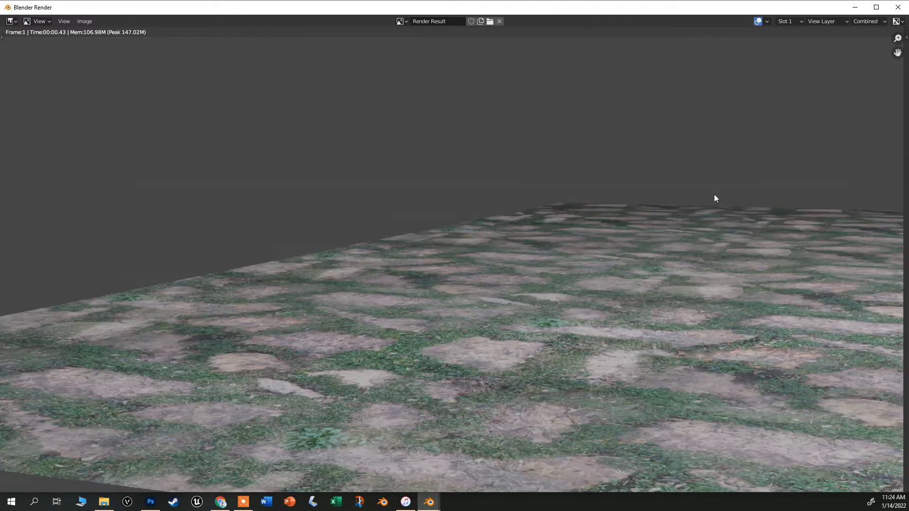
pyautogui.click(898, 7)
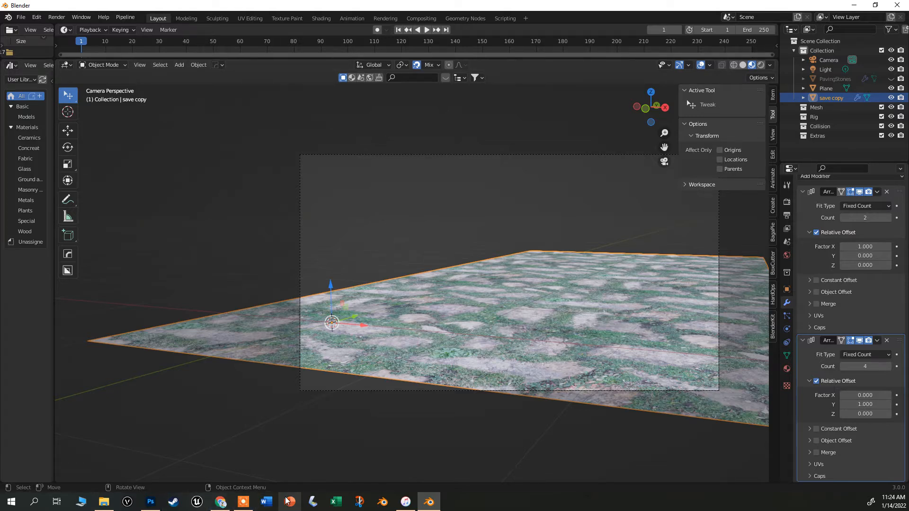
# Switch to Photoshop and open the wood plank photo IMG_0035.
pyautogui.click(151, 501)
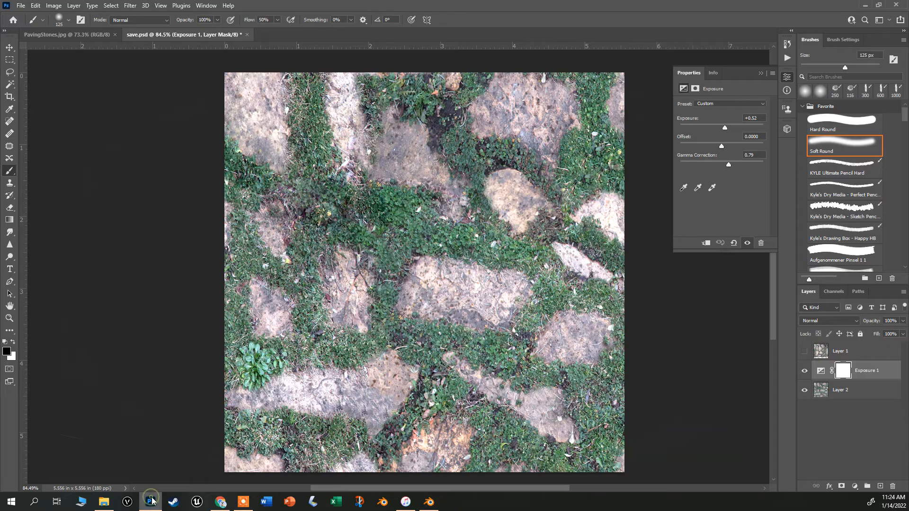
pyautogui.click(20, 6)
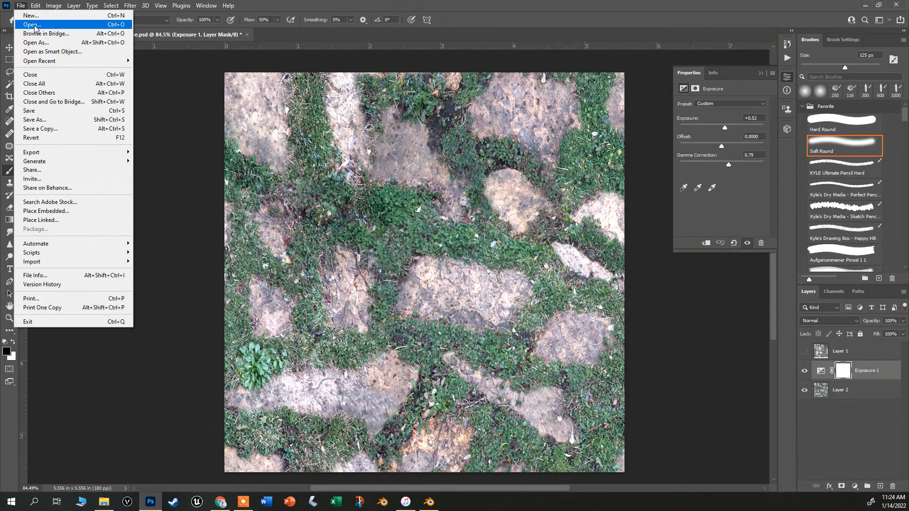
pyautogui.click(32, 25)
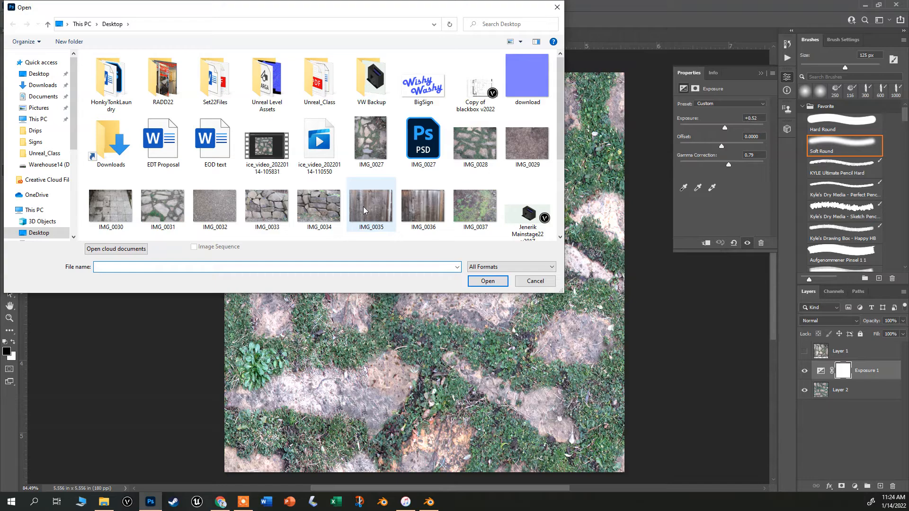
pyautogui.doubleClick(360, 213)
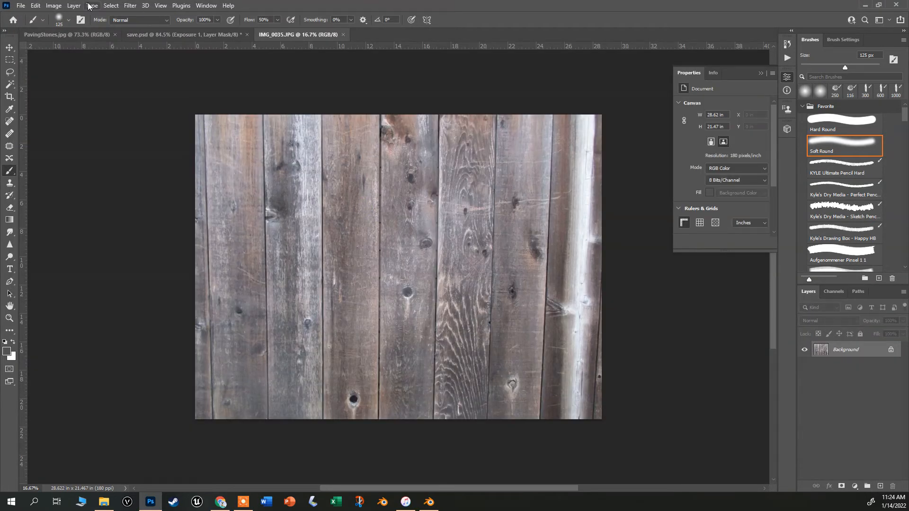
# Open the second wood plank photo IMG_0036.
pyautogui.click(20, 5)
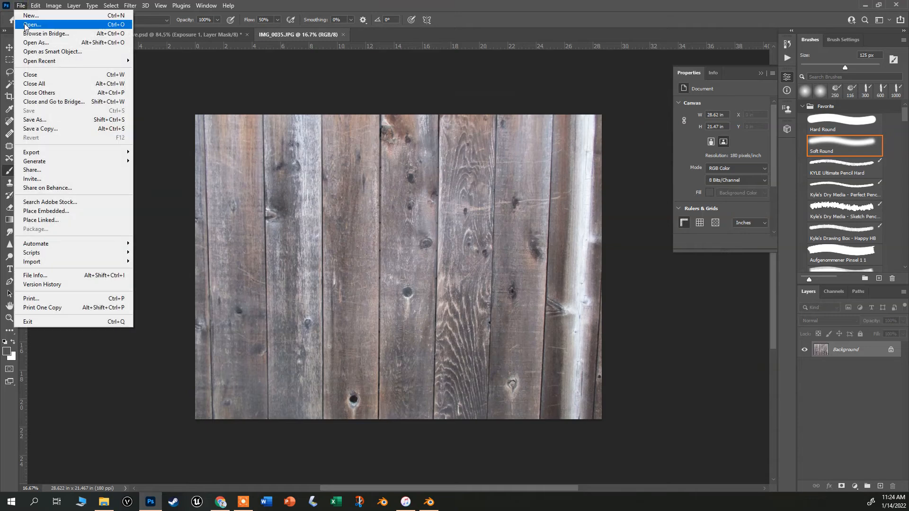
pyautogui.click(28, 21)
pyautogui.doubleClick(421, 209)
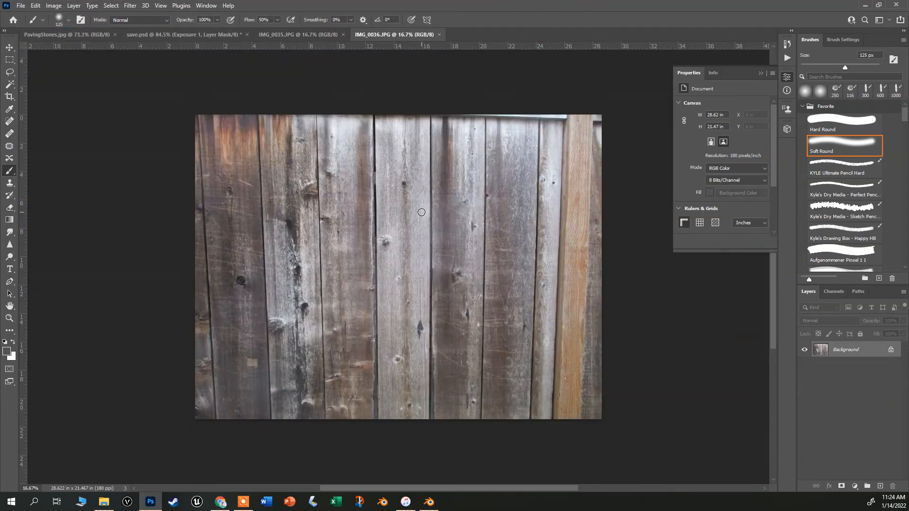
# Crop the IMG_0035 photo to a 1:1 square.
pyautogui.click(284, 35)
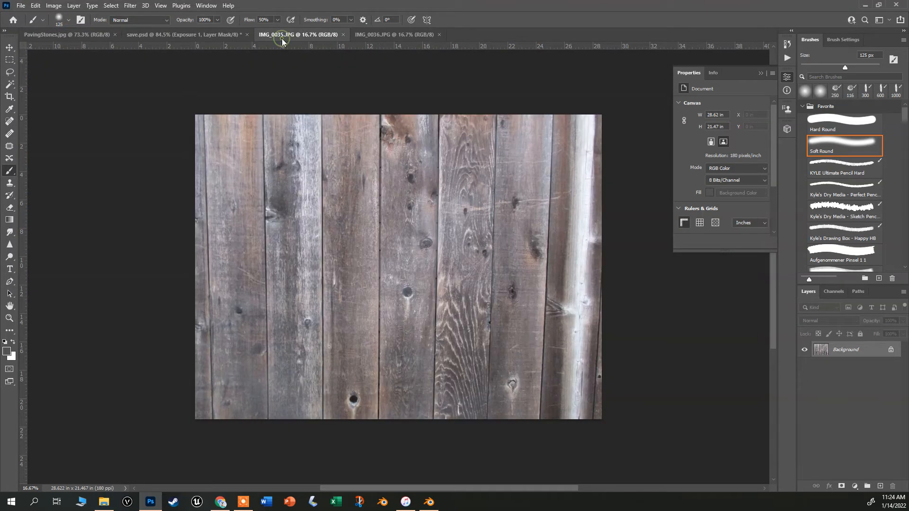
pyautogui.click(9, 97)
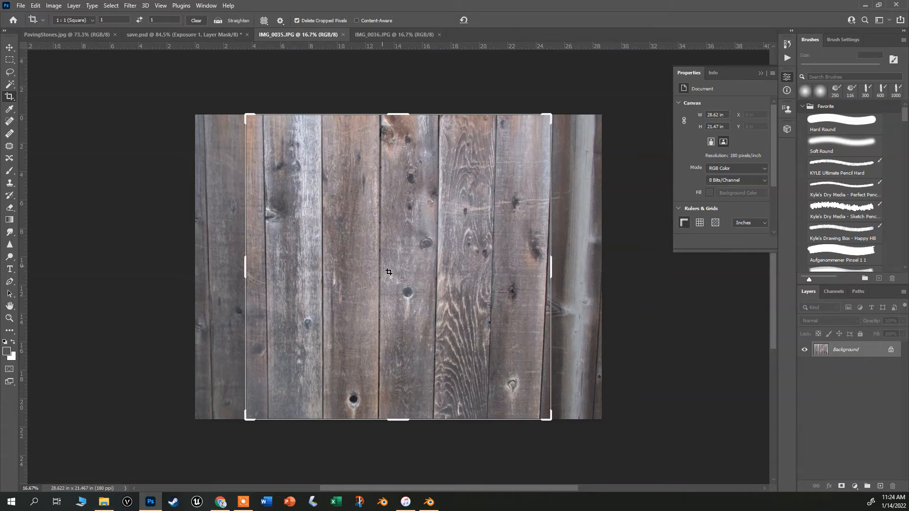
pyautogui.press('Return')
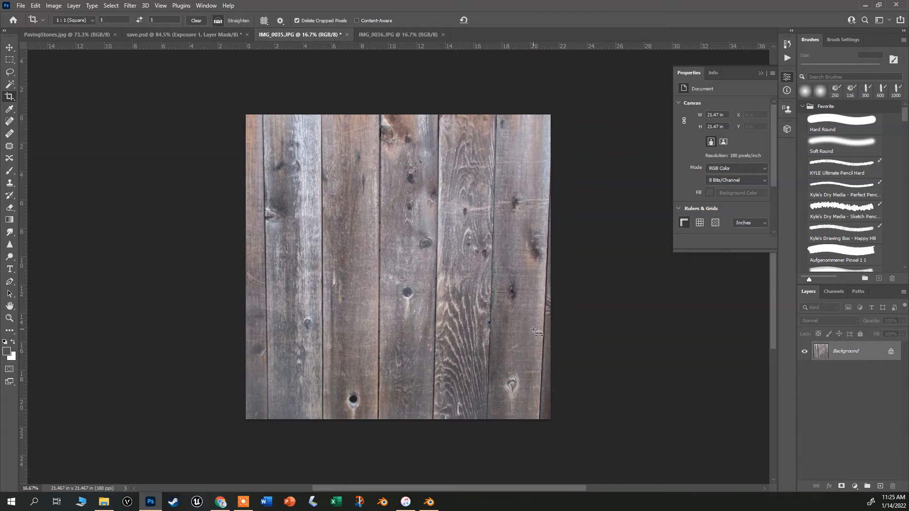
pyautogui.hotkey('ctrl', 'a')
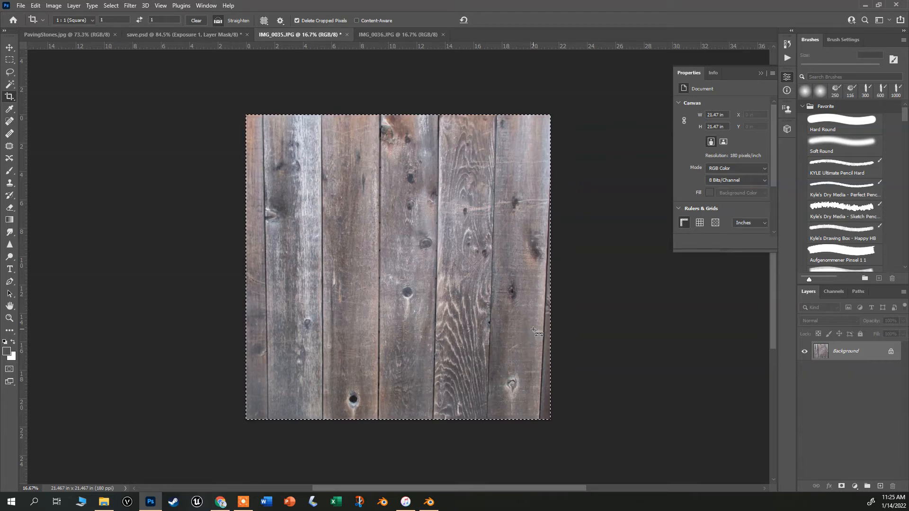
pyautogui.hotkey('ctrl', 't')
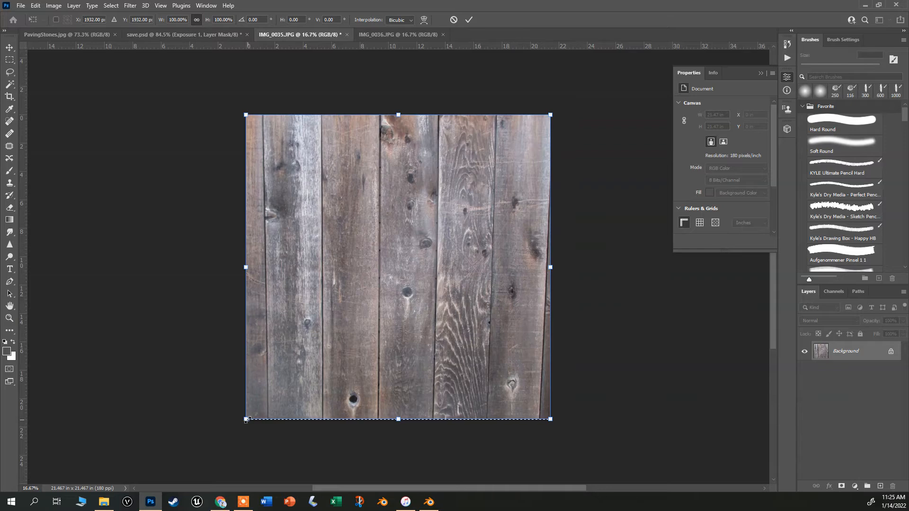
pyautogui.moveTo(246, 419)
pyautogui.mouseDown()
pyautogui.moveTo(198, 422)
pyautogui.moveTo(251, 417)
pyautogui.moveTo(241, 421)
pyautogui.mouseUp()
pyautogui.moveTo(550, 421); pyautogui.dragTo(561, 421)
pyautogui.hotkey('ctrl', 'z')
pyautogui.hotkey('ctrl', 'z')
pyautogui.hotkey('ctrl', 'z')
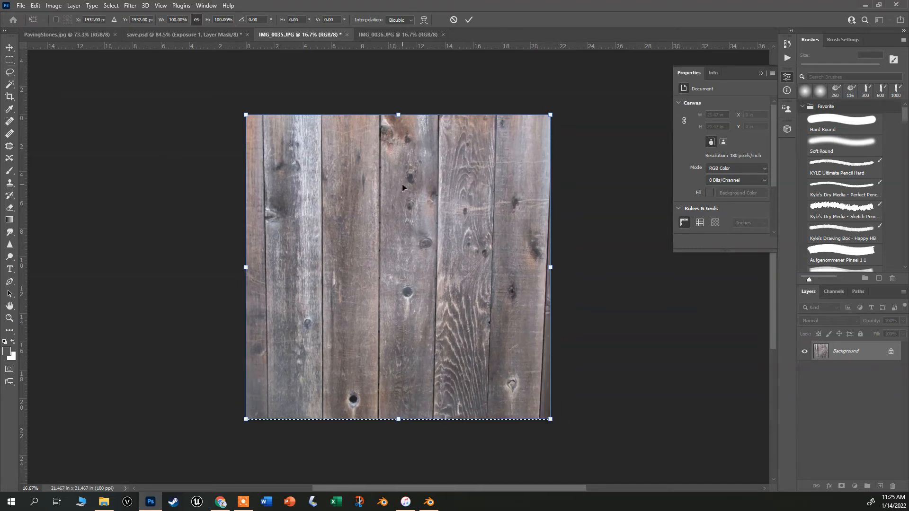
# Try to distort the photo's bottom corners outward to straighten the converging planks, using a vertical guide for reference.
pyautogui.click(36, 5)
pyautogui.moveTo(60, 223)
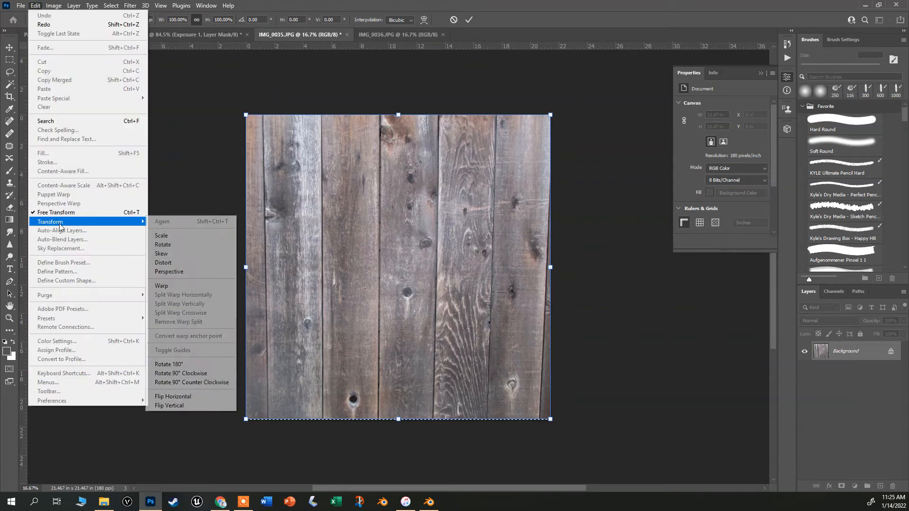
pyautogui.click(179, 271)
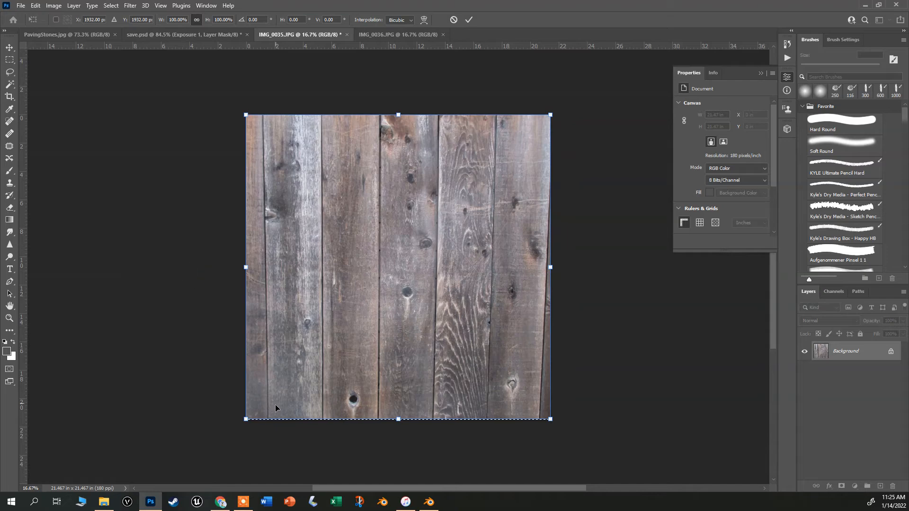
pyautogui.moveTo(245, 420); pyautogui.dragTo(222, 403)
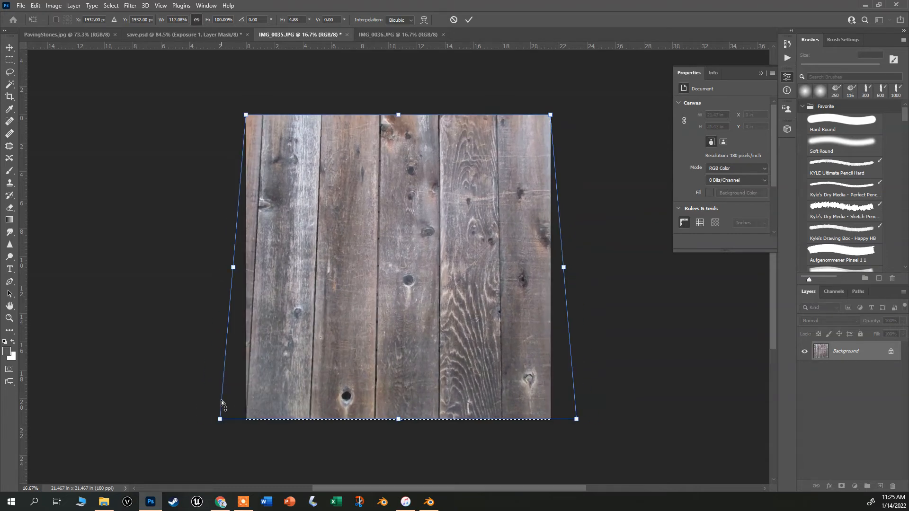
pyautogui.hotkey('ctrl', 'z')
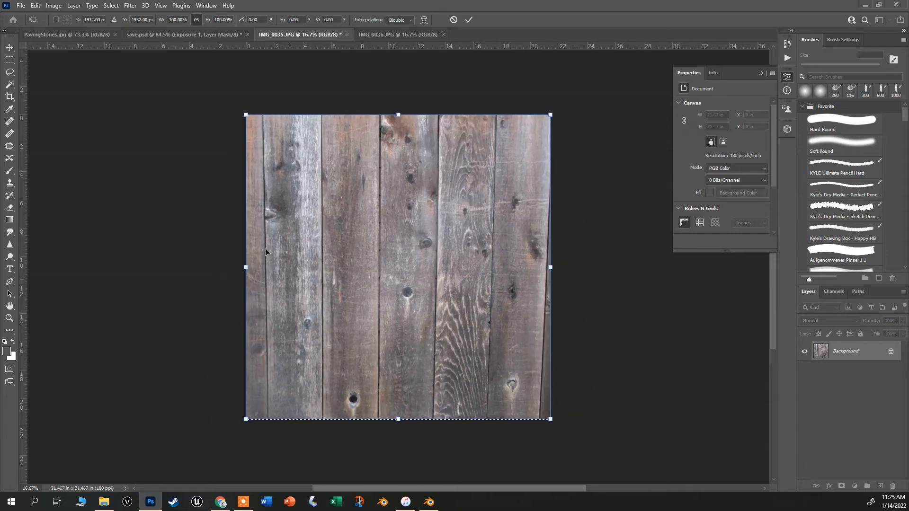
pyautogui.moveTo(246, 420); pyautogui.dragTo(240, 419)
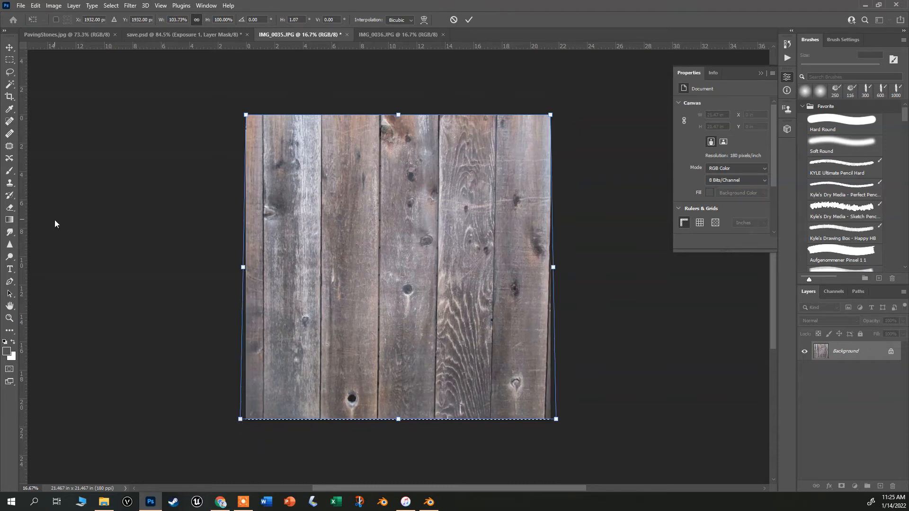
pyautogui.moveTo(25, 225); pyautogui.dragTo(263, 254)
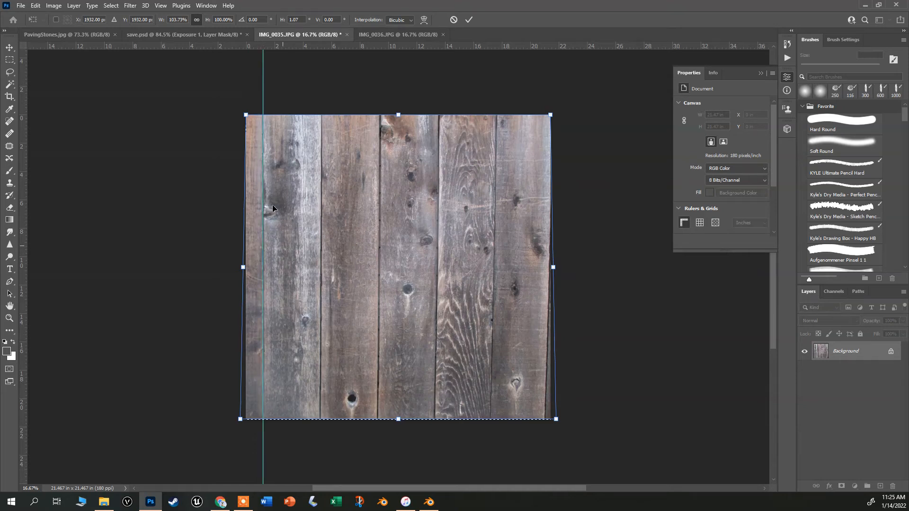
pyautogui.moveTo(557, 422); pyautogui.dragTo(571, 421)
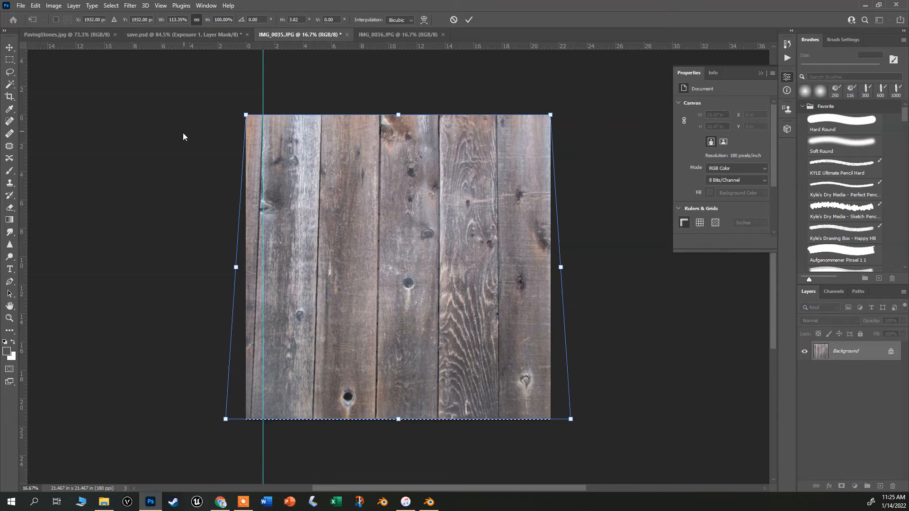
pyautogui.press('Return')
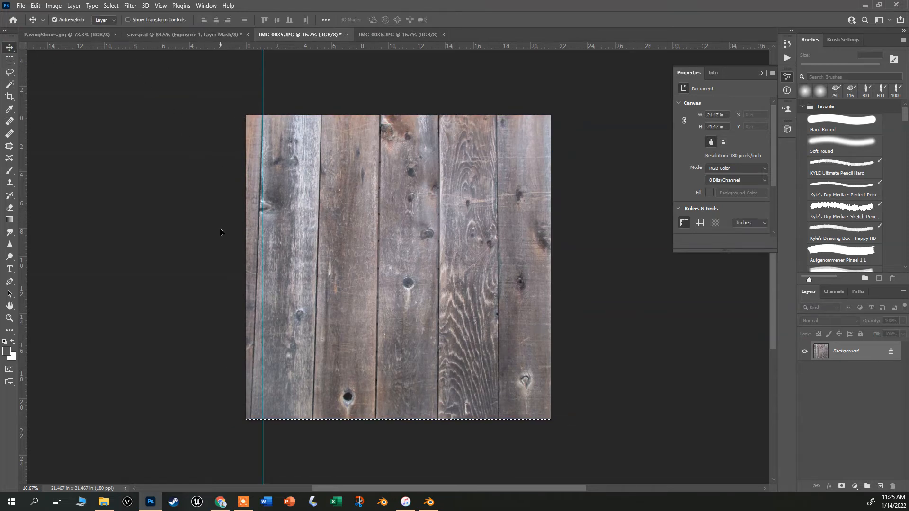
pyautogui.hotkey('ctrl', 'z')
pyautogui.hotkey('ctrl', 'z')
pyautogui.hotkey('ctrl', 'z')
# Select the whole image and distort its bottom corners slightly outward to straighten the converging planks.
pyautogui.hotkey('ctrl', 'a')
pyautogui.hotkey('ctrl', 't')
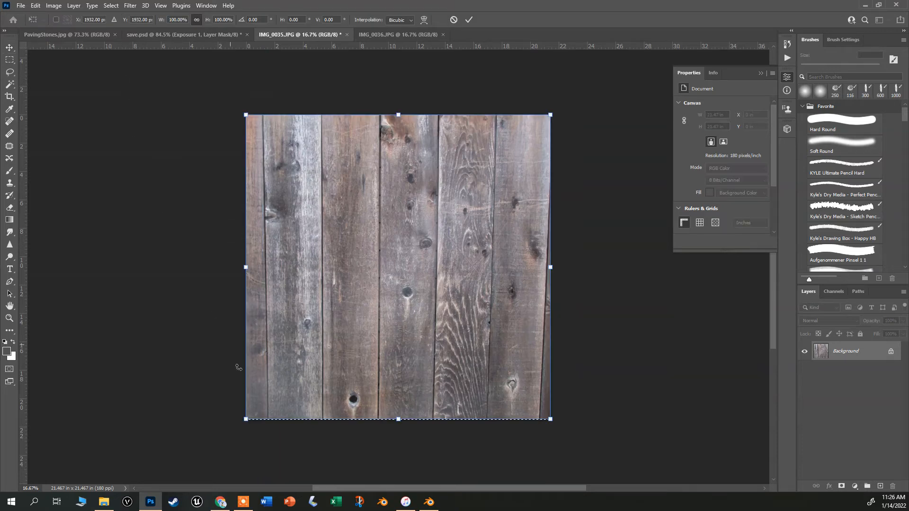
pyautogui.moveTo(245, 421); pyautogui.dragTo(242, 421)
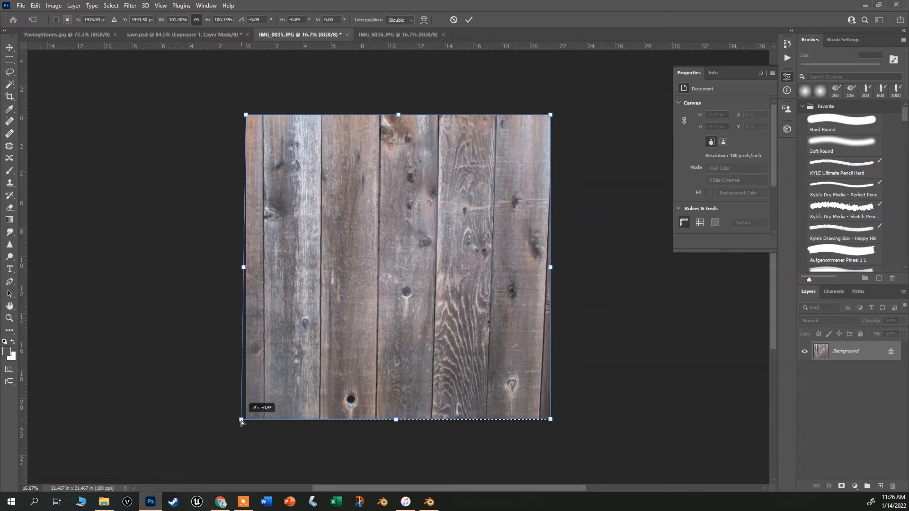
pyautogui.moveTo(552, 423); pyautogui.dragTo(565, 422)
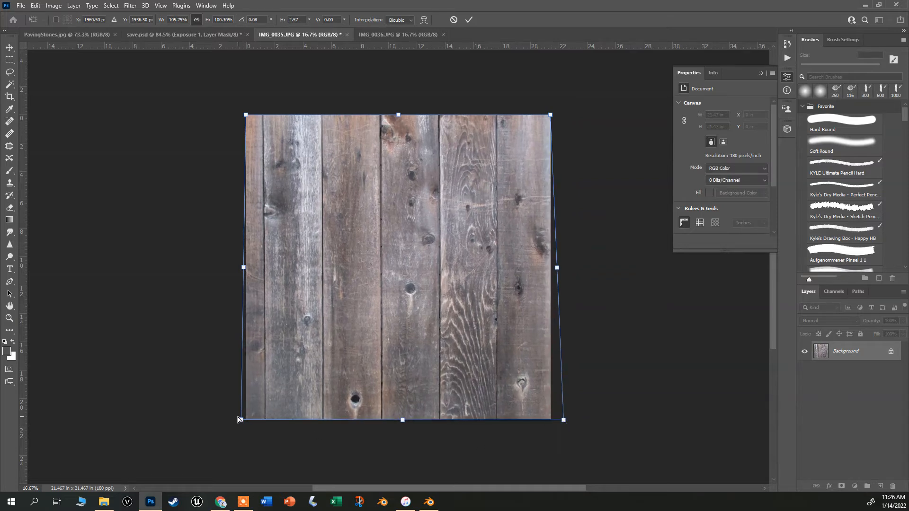
pyautogui.moveTo(243, 420); pyautogui.dragTo(240, 422)
pyautogui.press('Return')
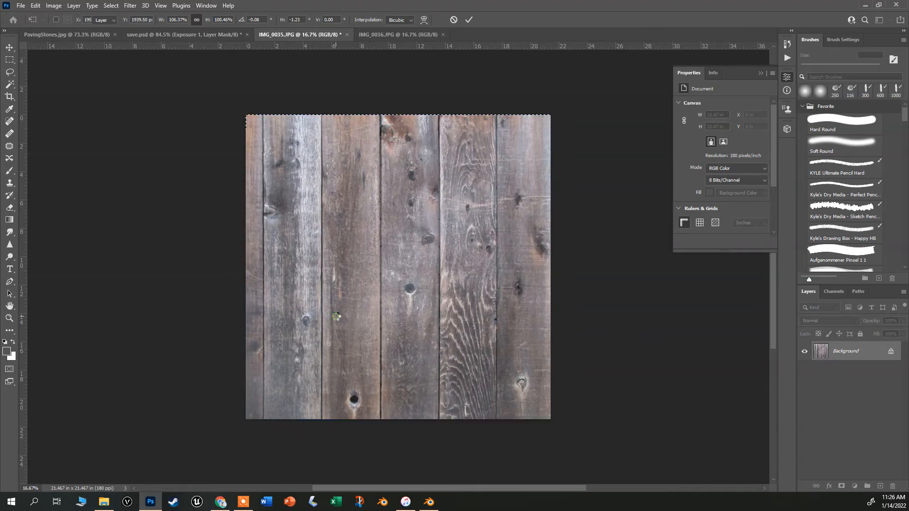
pyautogui.click(129, 6)
pyautogui.moveTo(163, 211)
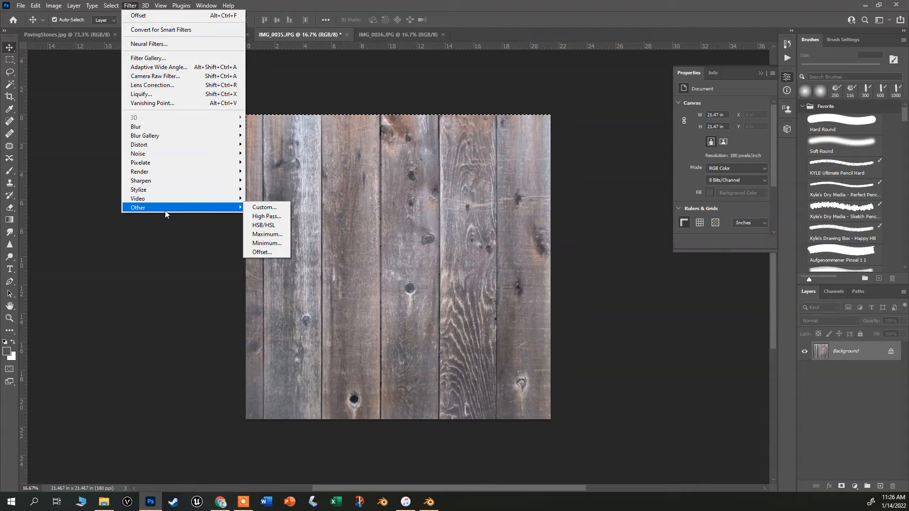
pyautogui.click(279, 254)
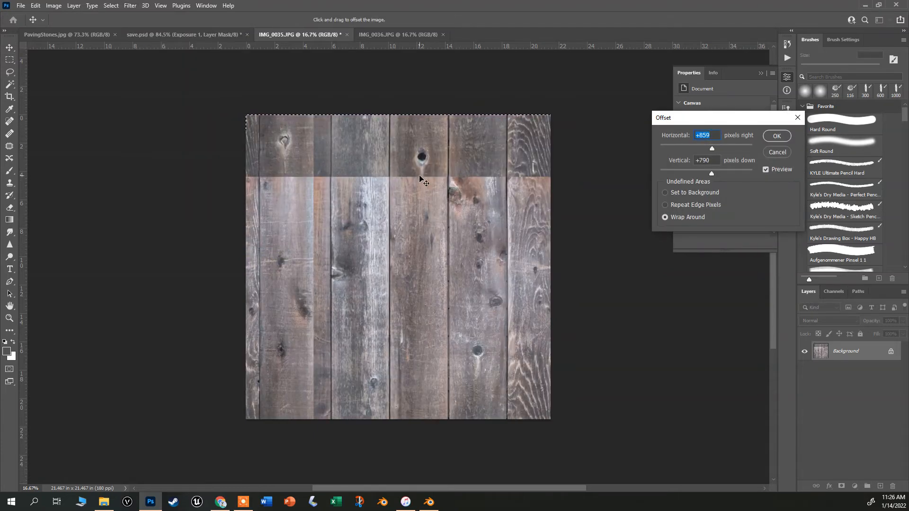
pyautogui.click(781, 154)
# Resize the image to 1000 × 1000 pixels.
pyautogui.click(50, 5)
pyautogui.moveTo(36, 5)
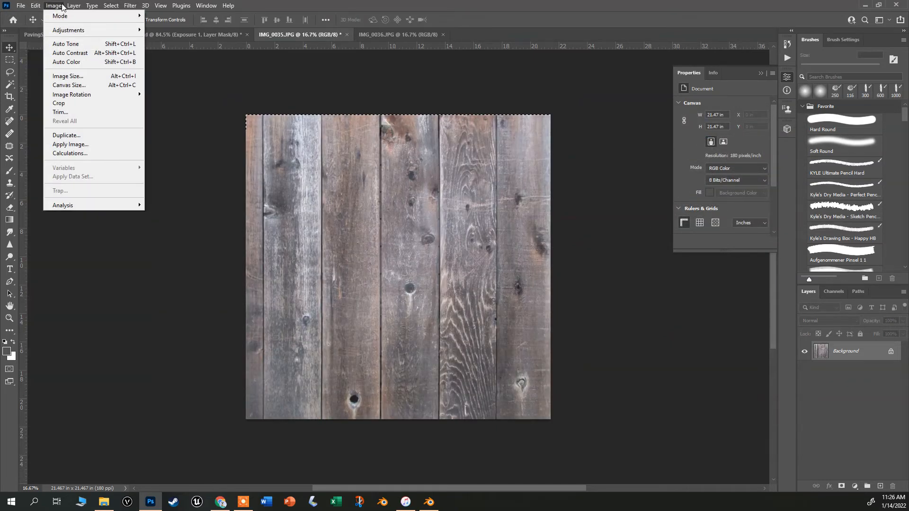
pyautogui.click(66, 76)
pyautogui.write('1000')
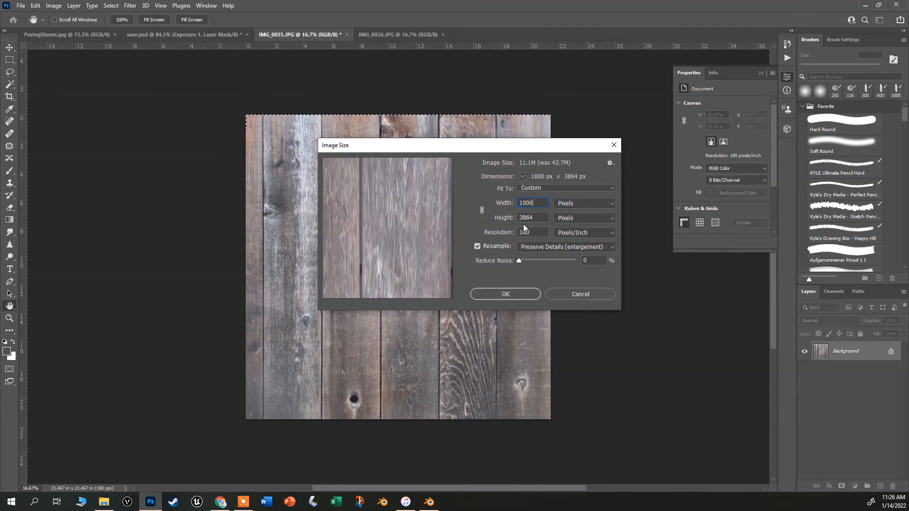
pyautogui.hotkey('ctrl', 'z')
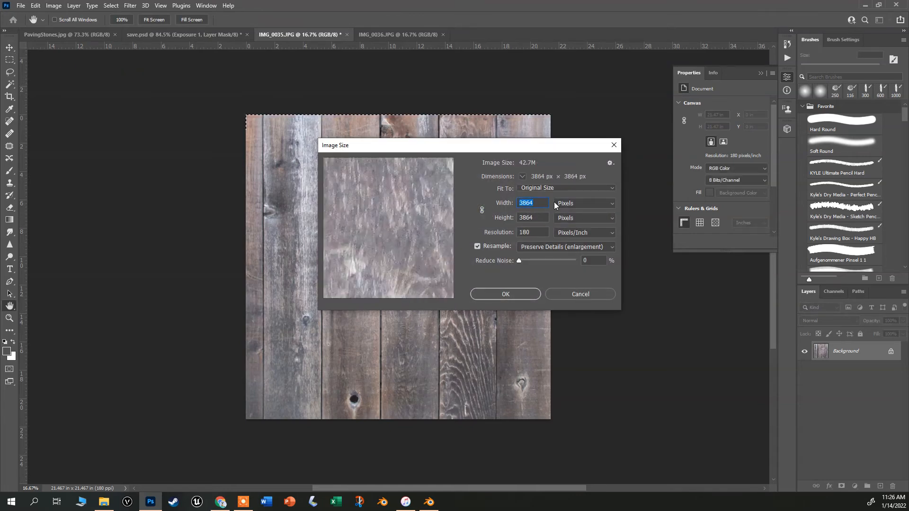
pyautogui.write('100')
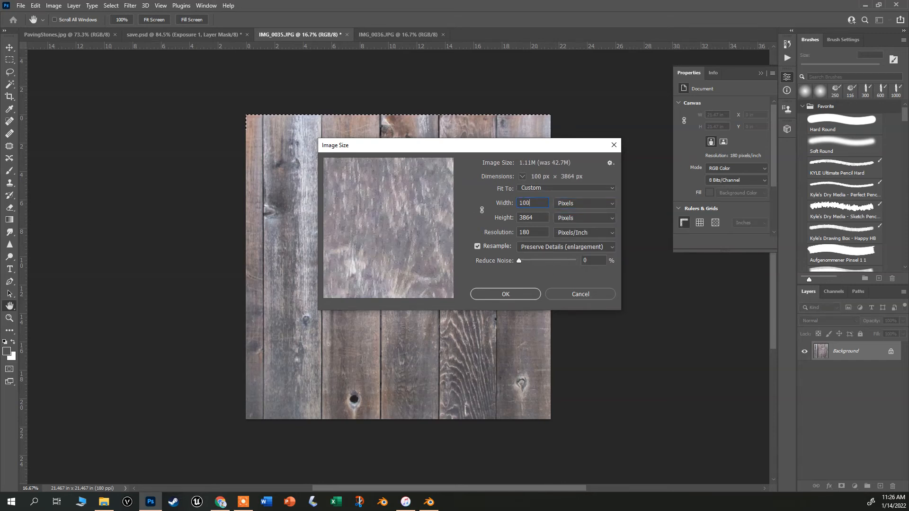
pyautogui.write('0')
pyautogui.press('Tab')
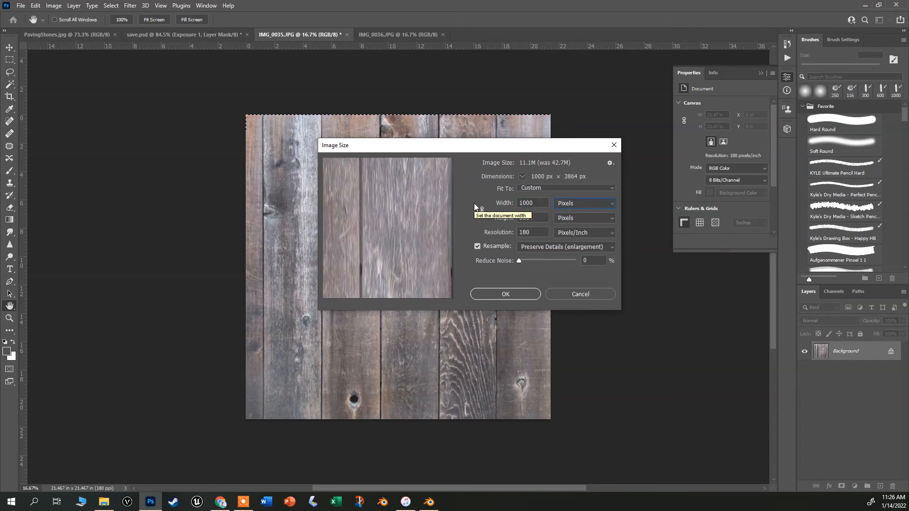
pyautogui.click(539, 217)
pyautogui.doubleClick(539, 217)
pyautogui.write('1000')
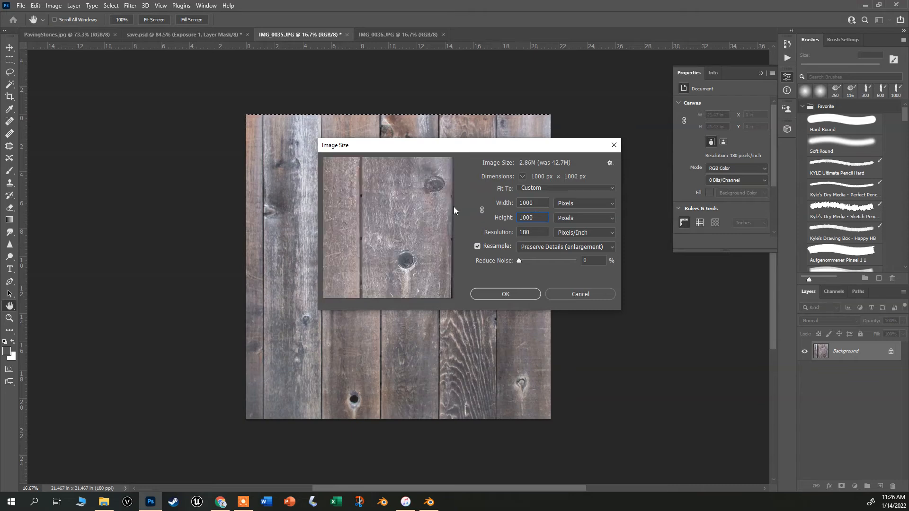
pyautogui.press('Return')
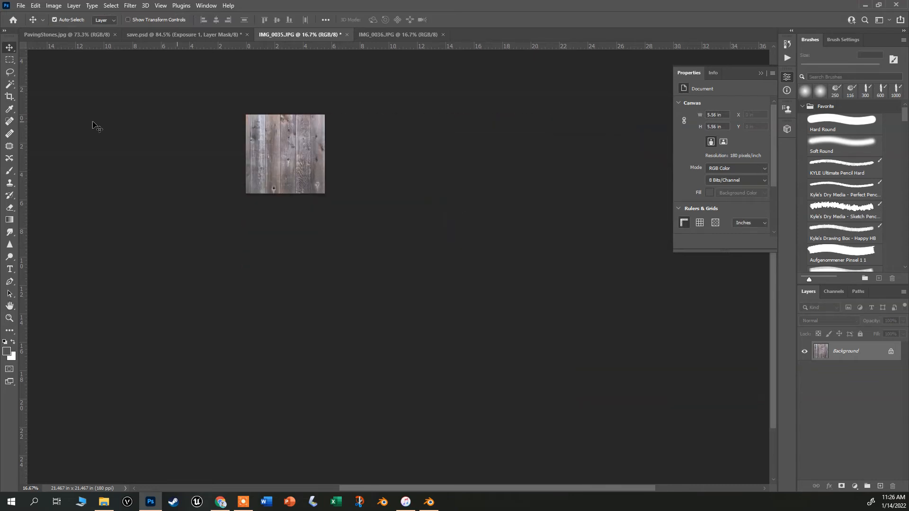
# Add a Brightness/Contrast adjustment layer above the wood photo.
pyautogui.scroll(10, 251, 116)
pyautogui.scroll(5, 287, 133)
pyautogui.scroll(-2, 290, 134)
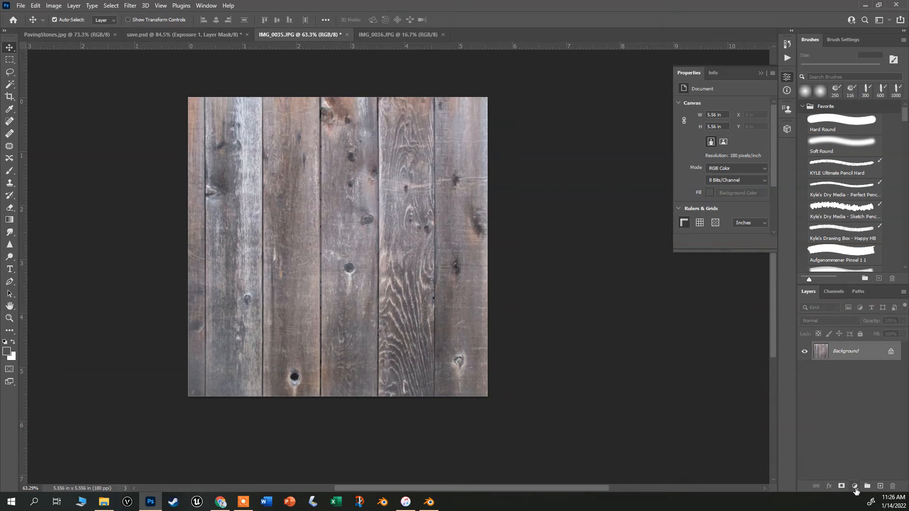
pyautogui.click(855, 486)
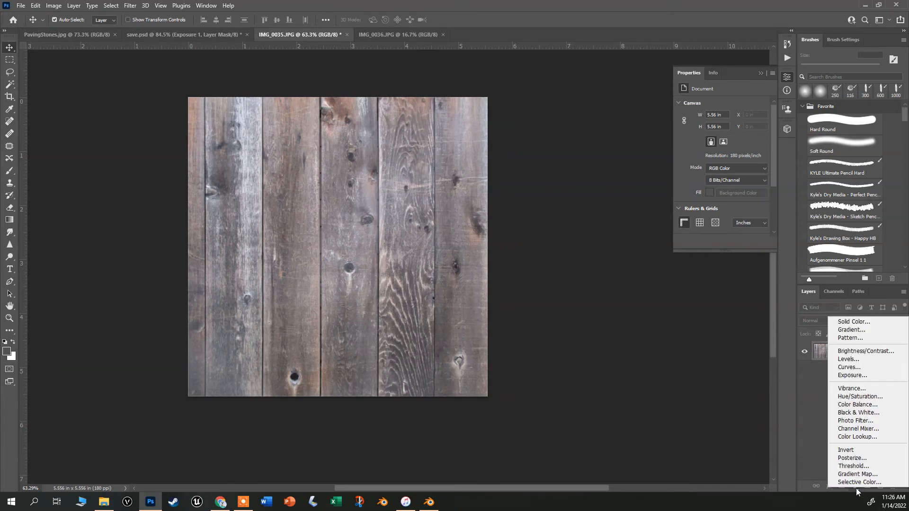
pyautogui.click(874, 353)
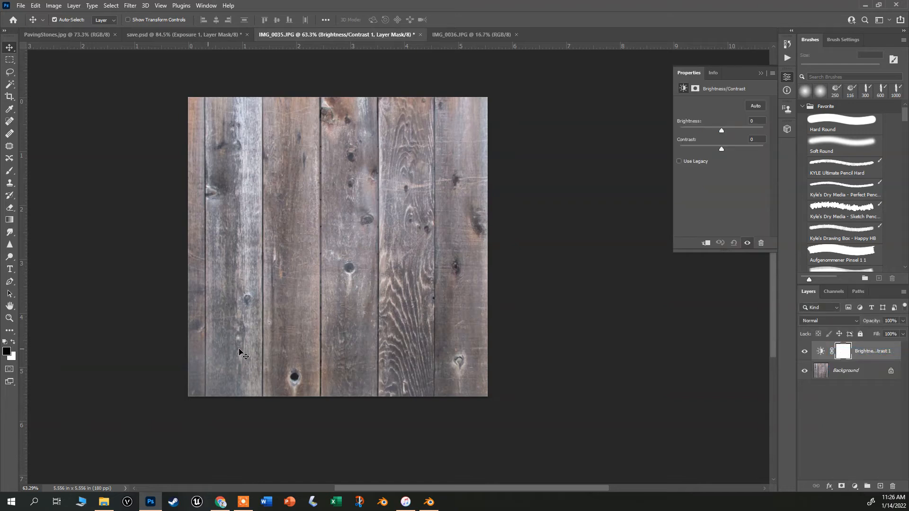
# Draw a bottom-to-top black-and-white gradient from the Basics presets on the adjustment layer's mask with the Gradient tool.
pyautogui.click(10, 219)
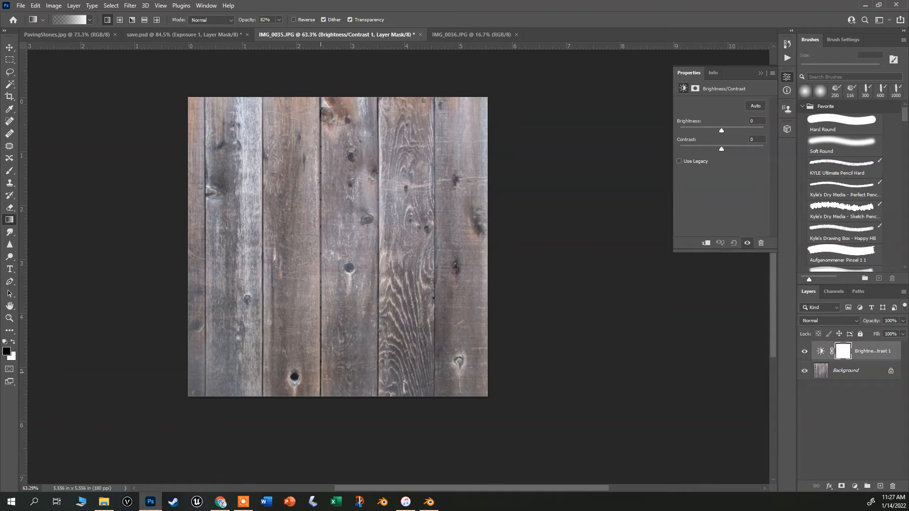
pyautogui.click(90, 20)
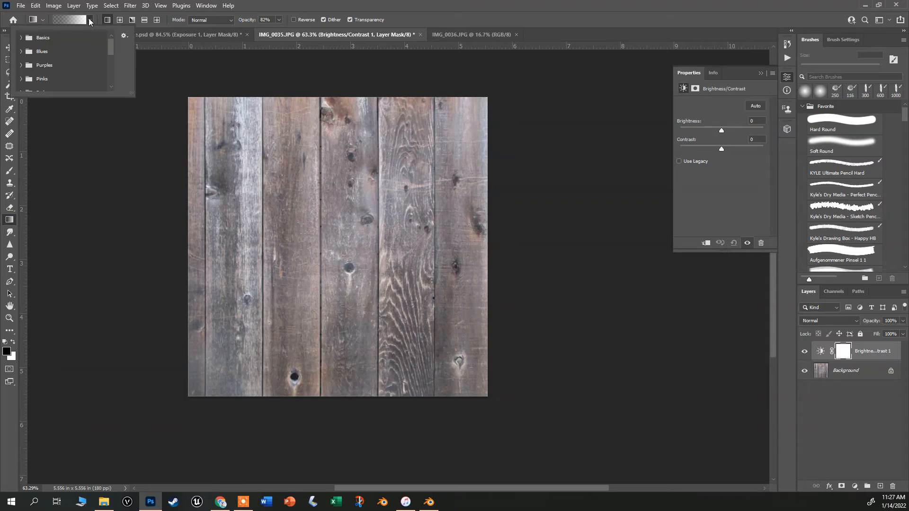
pyautogui.click(90, 21)
pyautogui.click(89, 20)
pyautogui.click(20, 37)
pyautogui.doubleClick(35, 53)
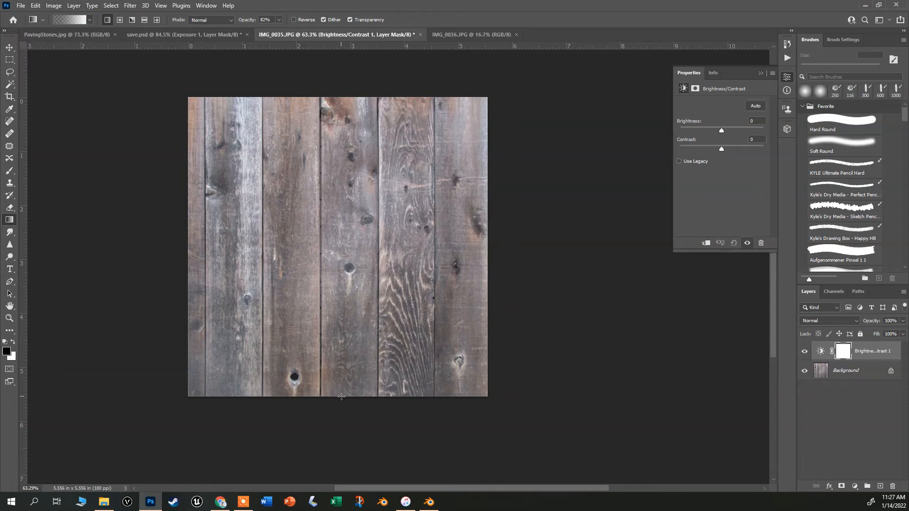
pyautogui.moveTo(340, 395); pyautogui.dragTo(343, 95)
# Invert the adjustment layer's mask and set its brightness to 36.
pyautogui.moveTo(719, 129); pyautogui.dragTo(737, 127)
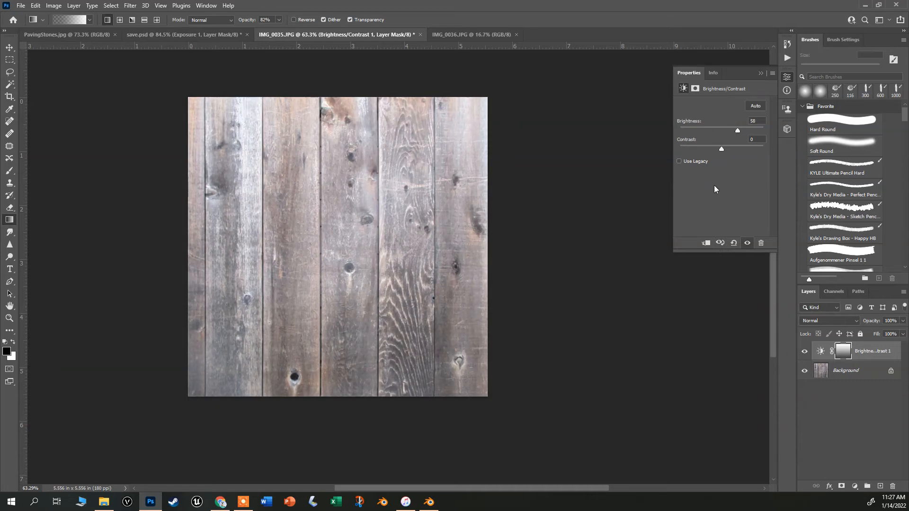
pyautogui.click(694, 89)
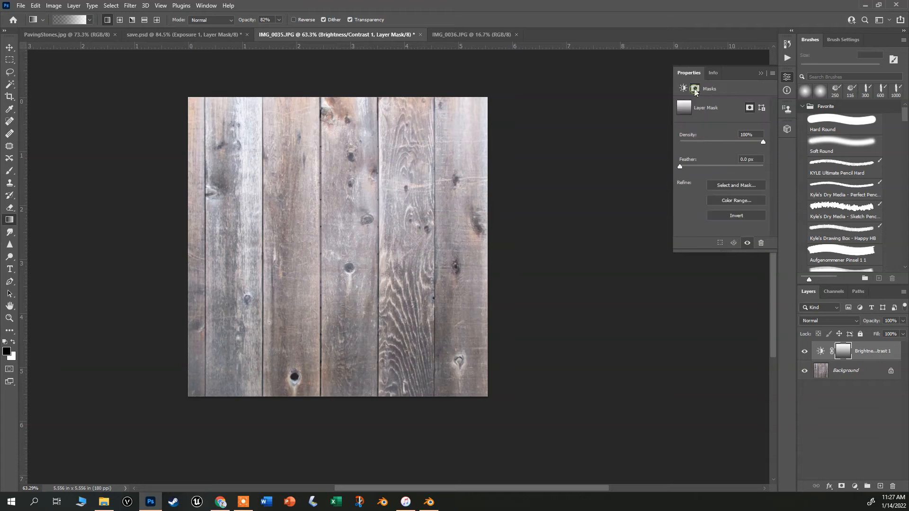
pyautogui.click(737, 216)
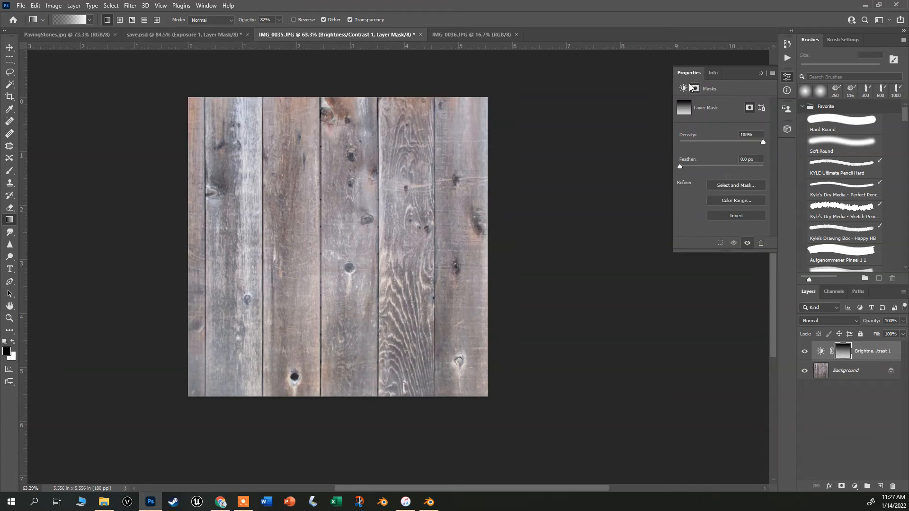
pyautogui.click(684, 88)
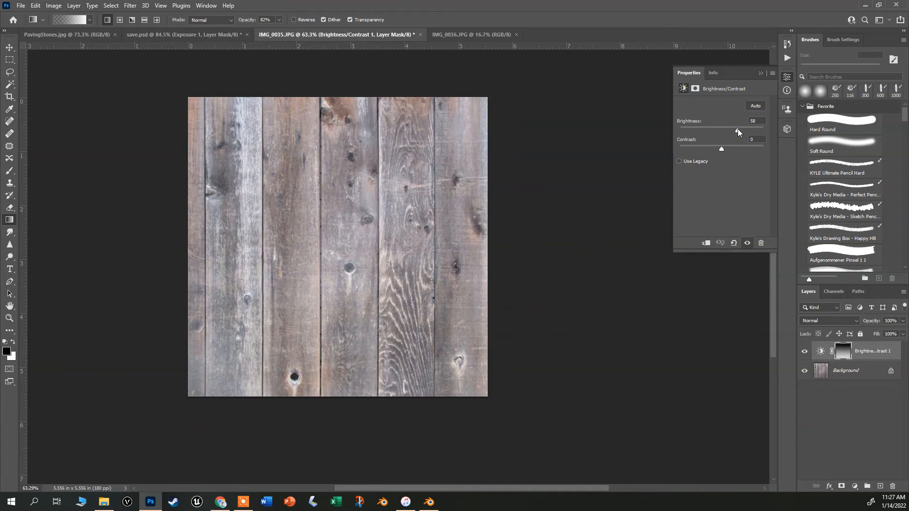
pyautogui.moveTo(734, 128); pyautogui.dragTo(731, 127)
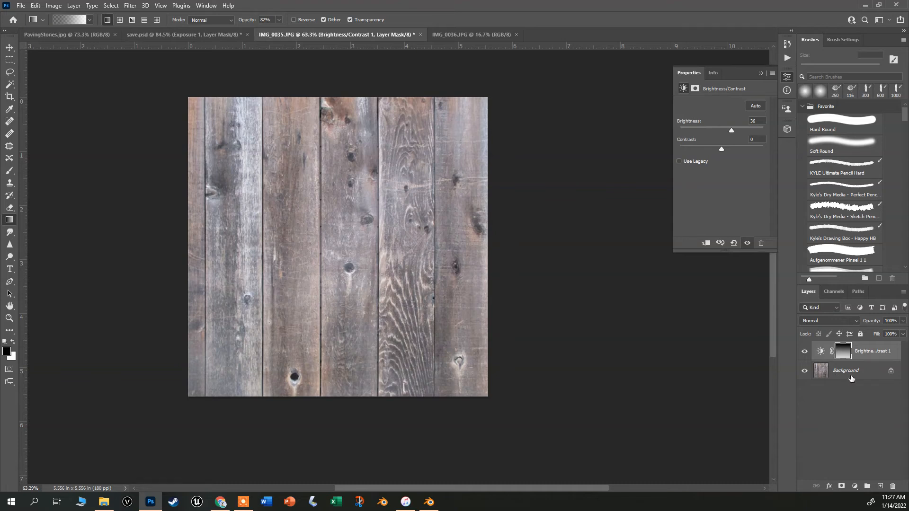
# Flatten the adjustment layer and wood photo into a single background layer.
pyautogui.click(851, 378)
pyautogui.rightClick(851, 378)
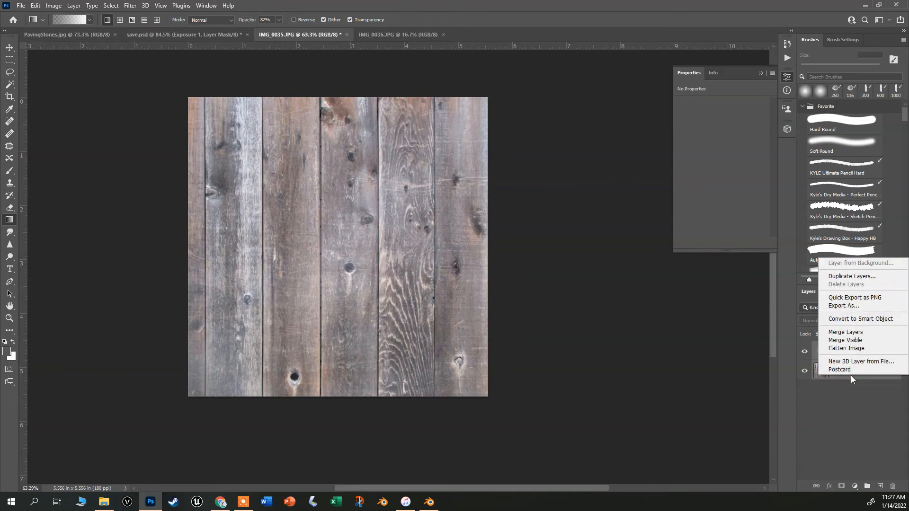
pyautogui.click(846, 335)
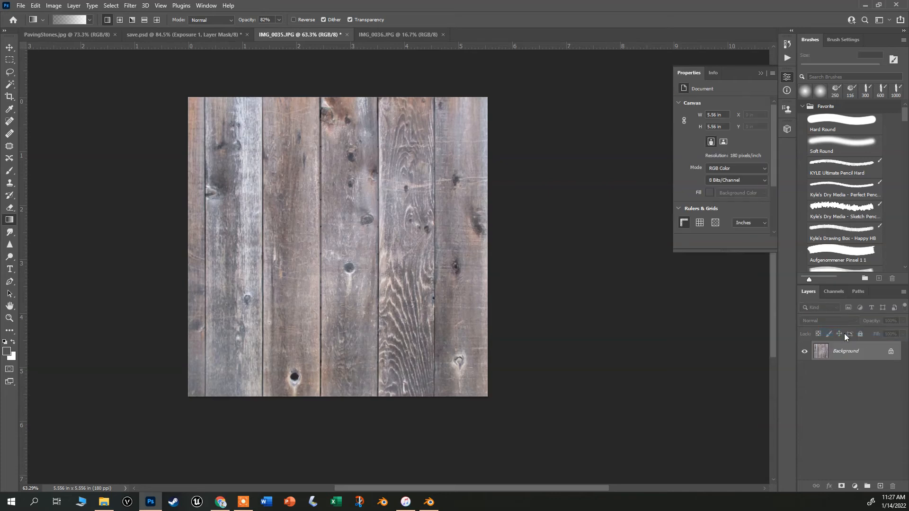
# Apply the Offset filter with Wrap Around, shifting the image +876 pixels right and +567 pixels down.
pyautogui.click(131, 5)
pyautogui.moveTo(146, 208)
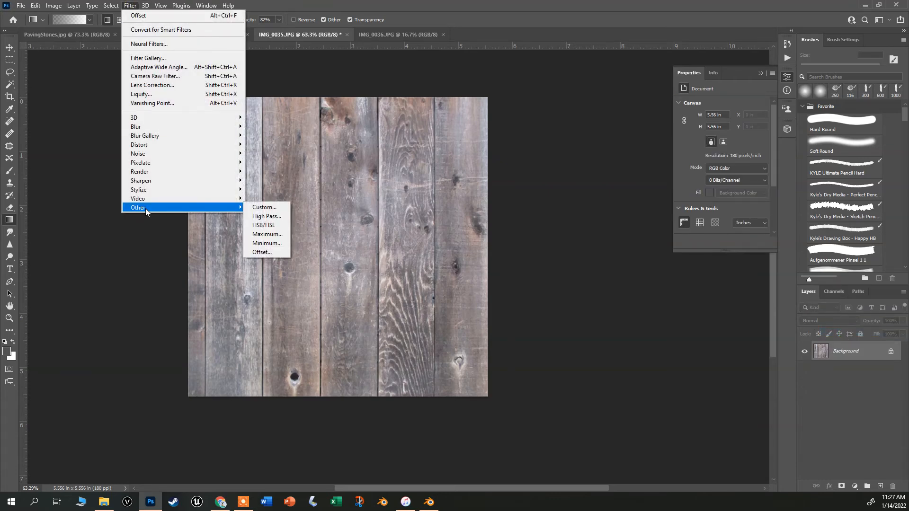
pyautogui.click(266, 253)
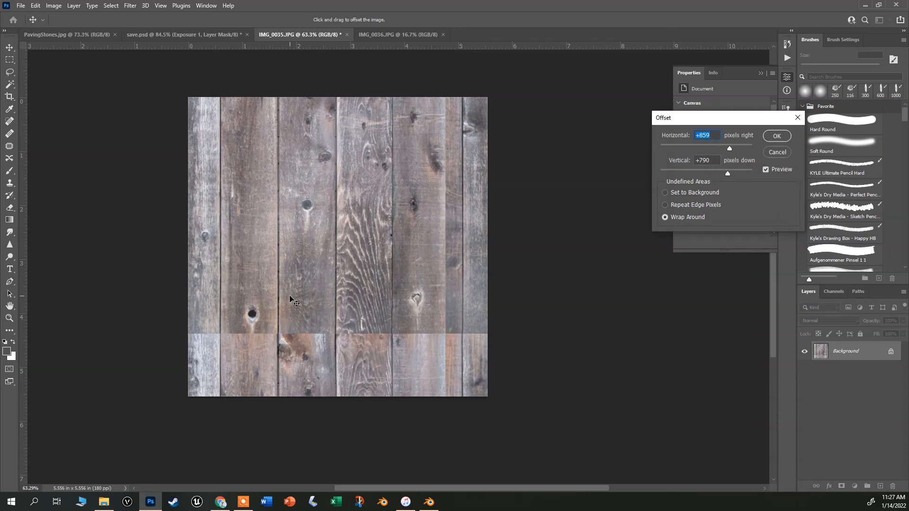
pyautogui.moveTo(729, 146); pyautogui.dragTo(726, 171)
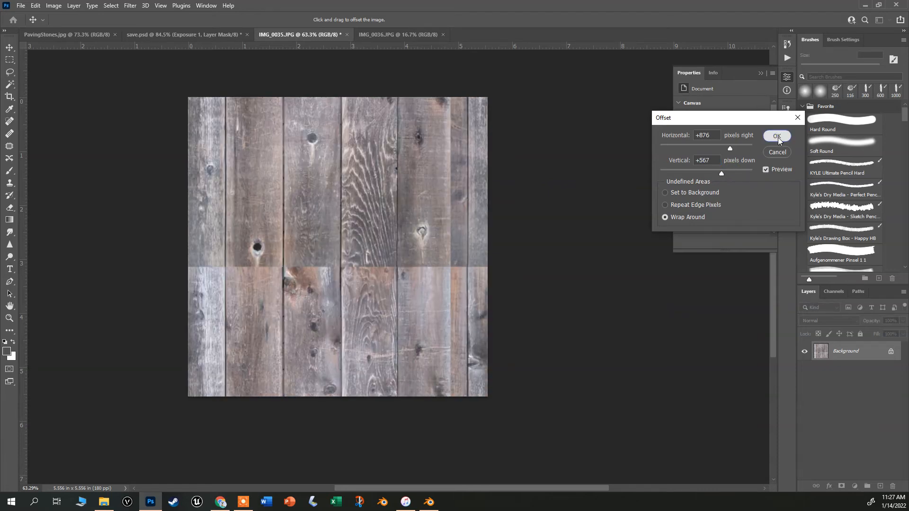
pyautogui.click(777, 136)
# Zoom in and use the Patch tool to cover the horizontal seam across the planks, then deselect.
pyautogui.press('g')
pyautogui.scroll(3, 161, 253)
pyautogui.scroll(2, 160, 252)
pyautogui.click(10, 146)
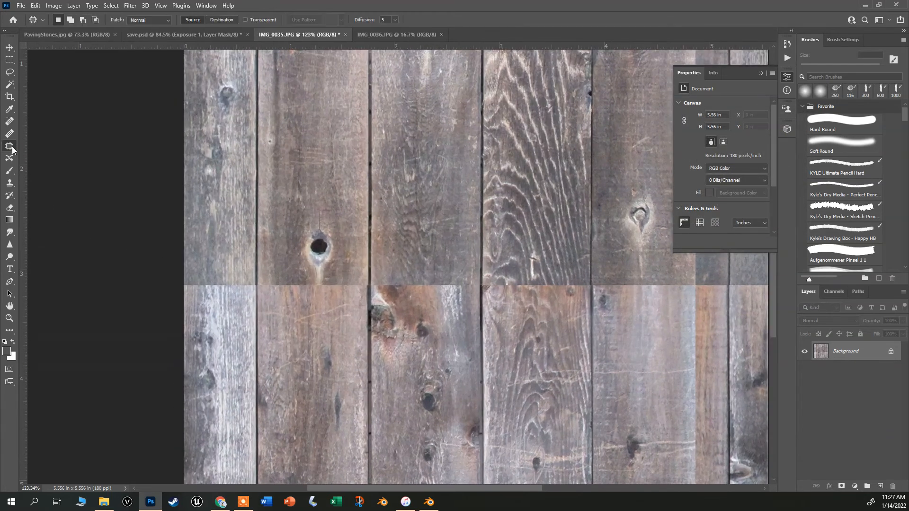
pyautogui.moveTo(314, 279)
pyautogui.mouseDown()
pyautogui.moveTo(282, 265)
pyautogui.moveTo(260, 282)
pyautogui.moveTo(262, 297)
pyautogui.moveTo(292, 315)
pyautogui.moveTo(356, 298)
pyautogui.moveTo(459, 309)
pyautogui.moveTo(489, 298)
pyautogui.moveTo(446, 273)
pyautogui.moveTo(333, 280)
pyautogui.moveTo(364, 167)
pyautogui.moveTo(331, 170)
pyautogui.mouseUp()
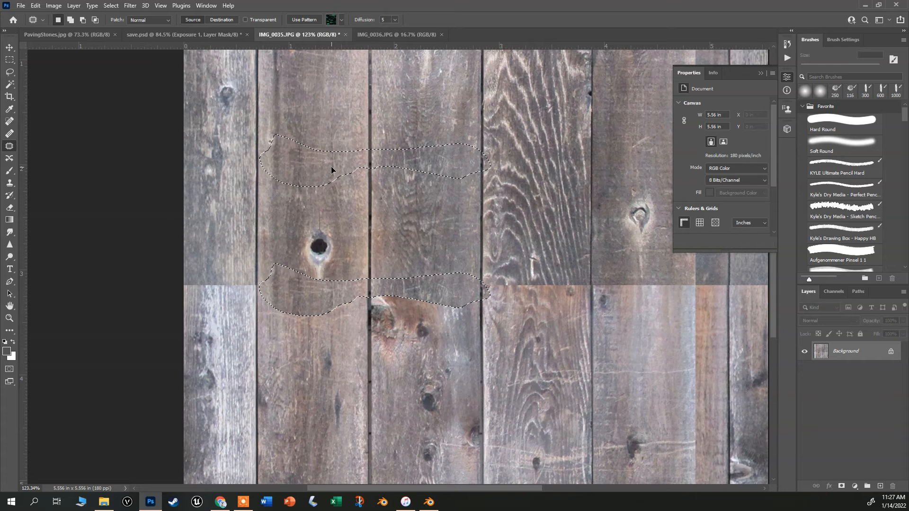
pyautogui.moveTo(575, 270)
pyautogui.mouseDown()
pyautogui.moveTo(522, 261)
pyautogui.moveTo(479, 284)
pyautogui.moveTo(543, 313)
pyautogui.moveTo(669, 317)
pyautogui.moveTo(717, 312)
pyautogui.moveTo(727, 287)
pyautogui.moveTo(705, 277)
pyautogui.mouseUp()
pyautogui.moveTo(569, 300); pyautogui.dragTo(566, 162)
pyautogui.hotkey('ctrl', 'd')
# Clone-stamp over the horizontal seam on the central planks with a soft round brush.
pyautogui.click(9, 183)
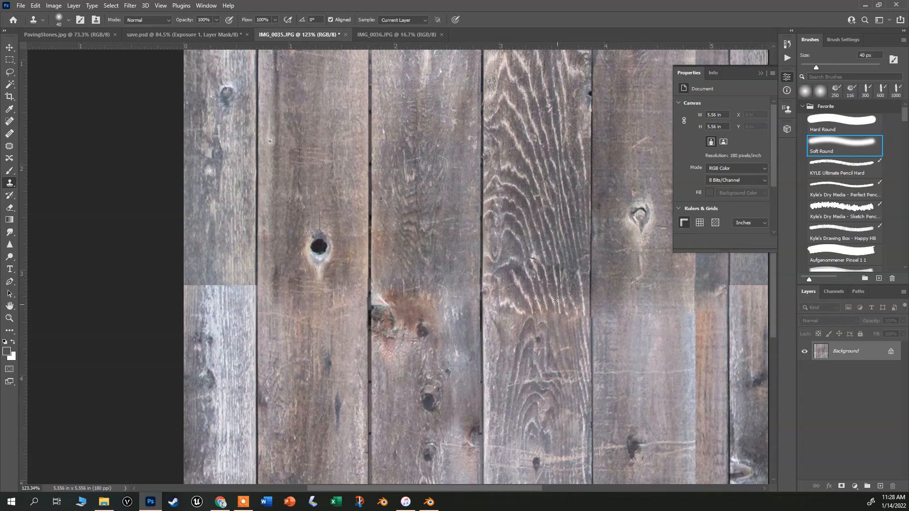
pyautogui.press(']')
pyautogui.press(']')
pyautogui.press('[')
pyautogui.press('[')
pyautogui.press('[')
pyautogui.keyDown('alt'); pyautogui.click(523, 212); pyautogui.keyUp('alt')
pyautogui.moveTo(550, 311); pyautogui.dragTo(571, 380)
pyautogui.keyDown('alt'); pyautogui.click(555, 262); pyautogui.keyUp('alt')
pyautogui.moveTo(566, 313); pyautogui.dragTo(580, 364)
pyautogui.scroll(-3, 599, 310)
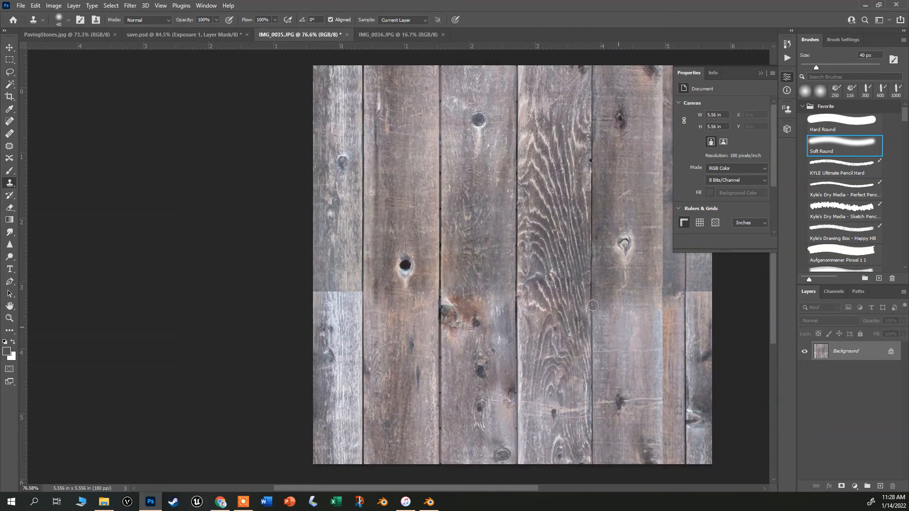
# Clone-stamp over the remaining seam on the outer planks to hide the joins.
pyautogui.scroll(3, 623, 331)
pyautogui.keyDown('alt'); pyautogui.click(619, 348); pyautogui.keyUp('alt')
pyautogui.moveTo(644, 281)
pyautogui.mouseDown()
pyautogui.moveTo(644, 210)
pyautogui.moveTo(649, 310)
pyautogui.moveTo(646, 131)
pyautogui.moveTo(653, 179)
pyautogui.mouseUp()
pyautogui.keyDown('alt'); pyautogui.click(617, 179); pyautogui.keyUp('alt')
pyautogui.scroll(-2, 648, 289)
pyautogui.scroll(2, 398, 228)
pyautogui.keyDown('alt'); pyautogui.click(400, 212); pyautogui.keyUp('alt')
pyautogui.moveTo(410, 294)
pyautogui.mouseDown()
pyautogui.moveTo(413, 269)
pyautogui.moveTo(405, 326)
pyautogui.moveTo(396, 297)
pyautogui.mouseUp()
pyautogui.scroll(3, 412, 295)
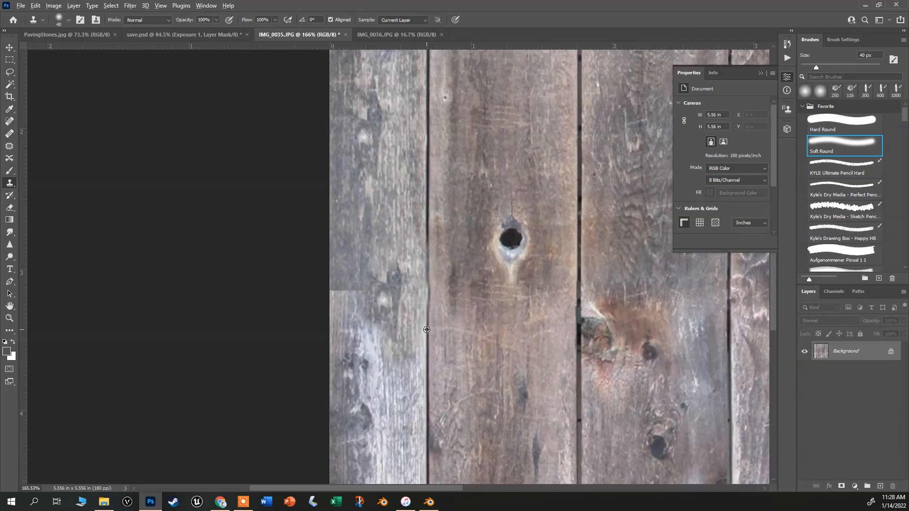
pyautogui.moveTo(427, 283); pyautogui.dragTo(428, 275)
pyautogui.moveTo(367, 274)
pyautogui.mouseDown()
pyautogui.moveTo(356, 305)
pyautogui.moveTo(365, 221)
pyautogui.mouseUp()
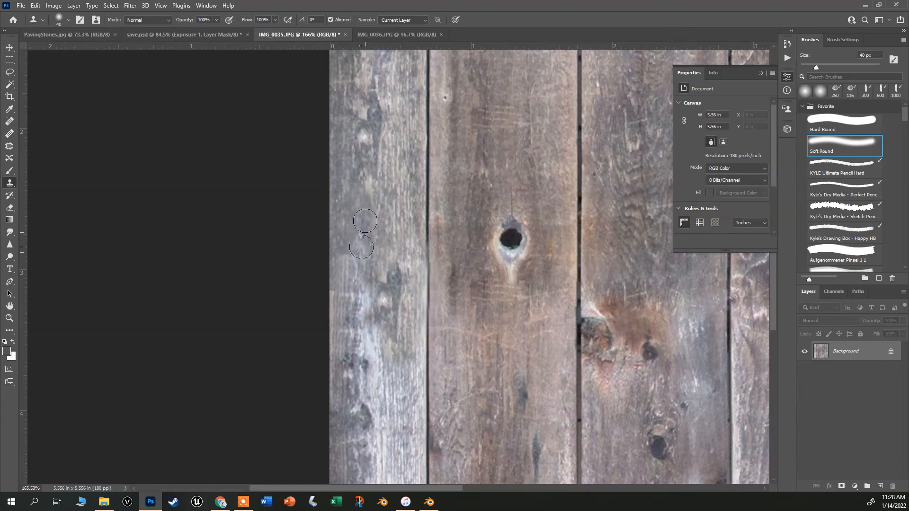
pyautogui.scroll(-5, 501, 323)
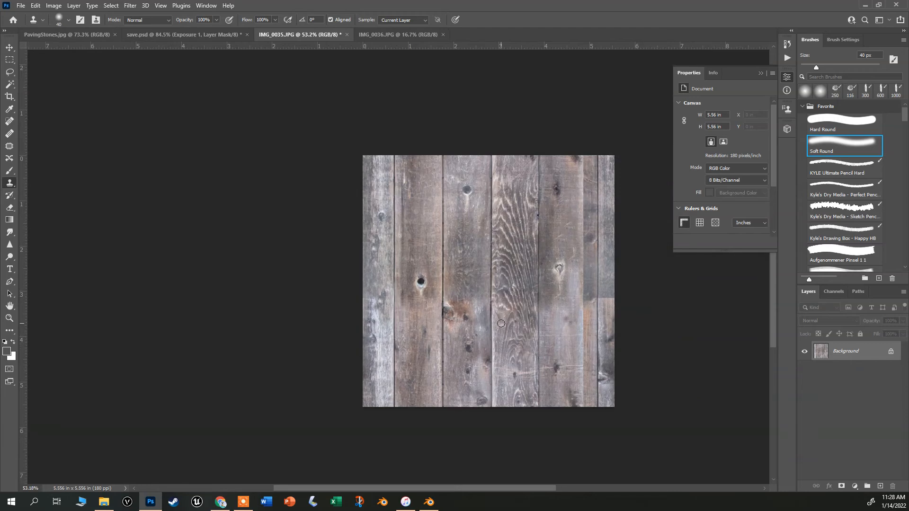
pyautogui.scroll(3, 501, 324)
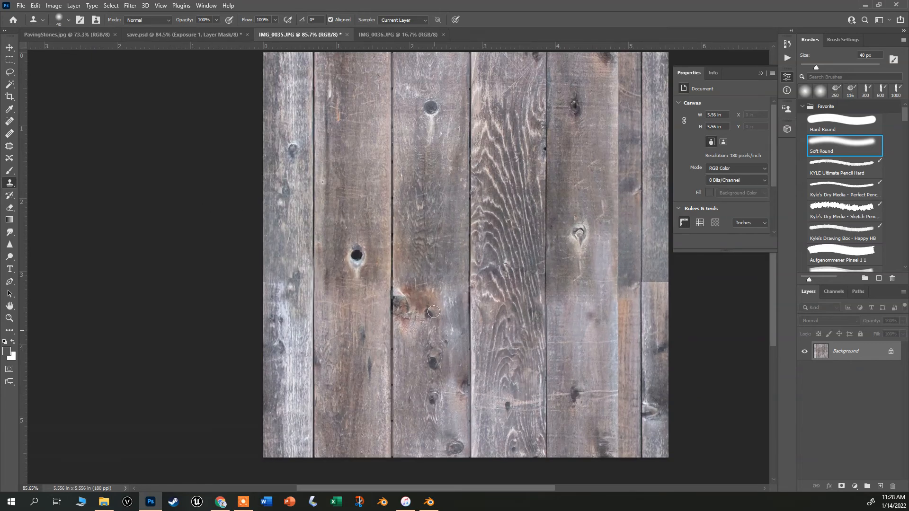
pyautogui.scroll(1, 422, 253)
pyautogui.moveTo(408, 305)
pyautogui.mouseDown()
pyautogui.moveTo(403, 332)
pyautogui.moveTo(404, 297)
pyautogui.moveTo(408, 316)
pyautogui.moveTo(430, 309)
pyautogui.moveTo(439, 293)
pyautogui.moveTo(434, 311)
pyautogui.moveTo(443, 313)
pyautogui.moveTo(433, 249)
pyautogui.moveTo(431, 324)
pyautogui.moveTo(415, 335)
pyautogui.moveTo(422, 307)
pyautogui.mouseUp()
pyautogui.keyDown('alt'); pyautogui.click(412, 133); pyautogui.keyUp('alt')
pyautogui.scroll(-4, 422, 307)
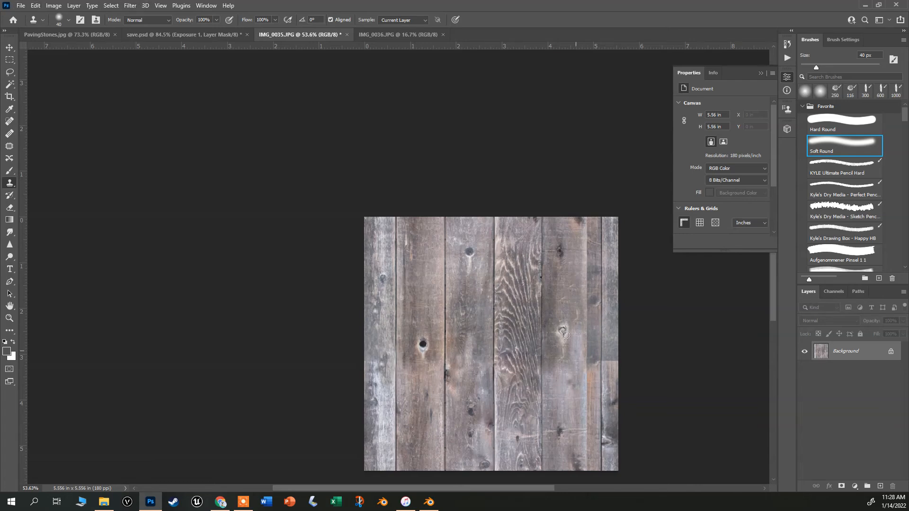
pyautogui.scroll(2, 580, 376)
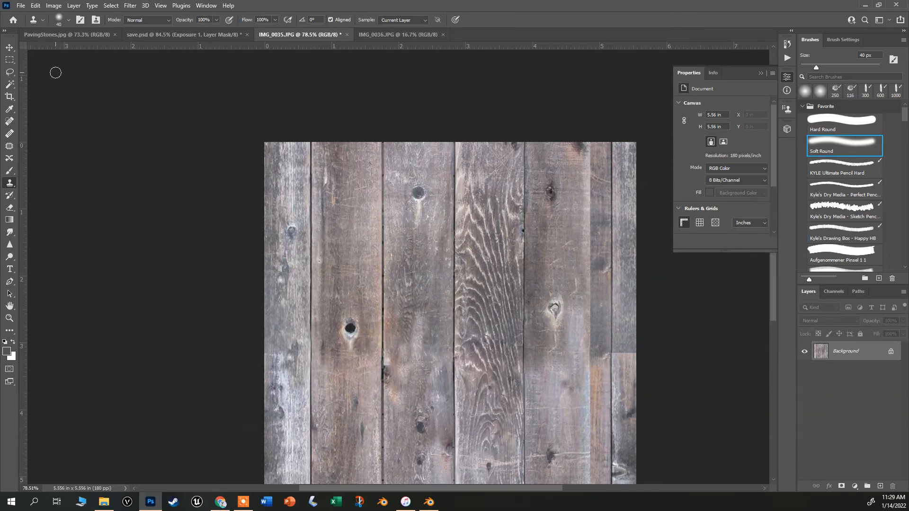
# Save the texture as a JPEG named Wood2 on the Desktop.
pyautogui.click(21, 6)
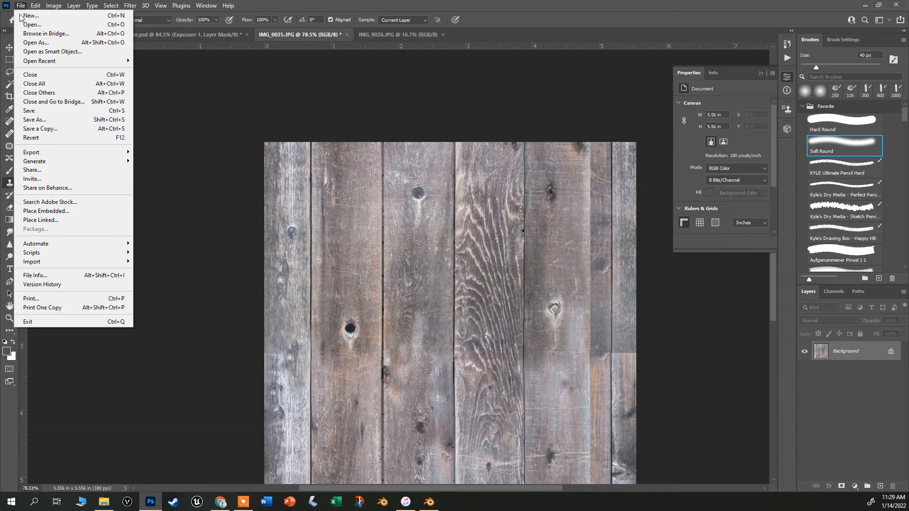
pyautogui.click(59, 120)
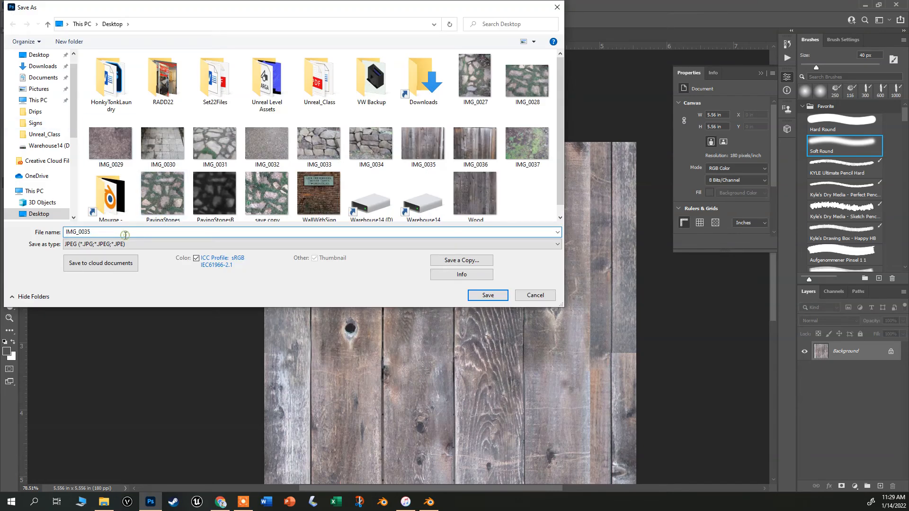
pyautogui.write('Woo')
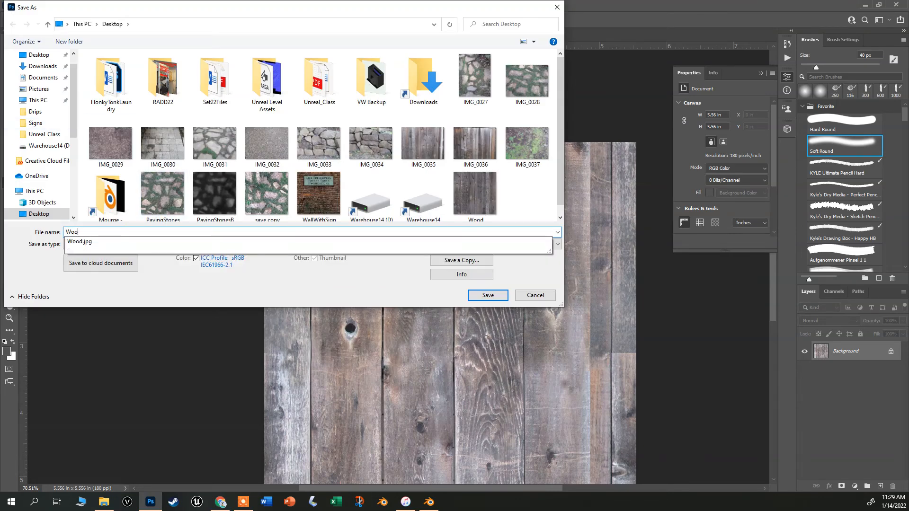
pyautogui.write('d2')
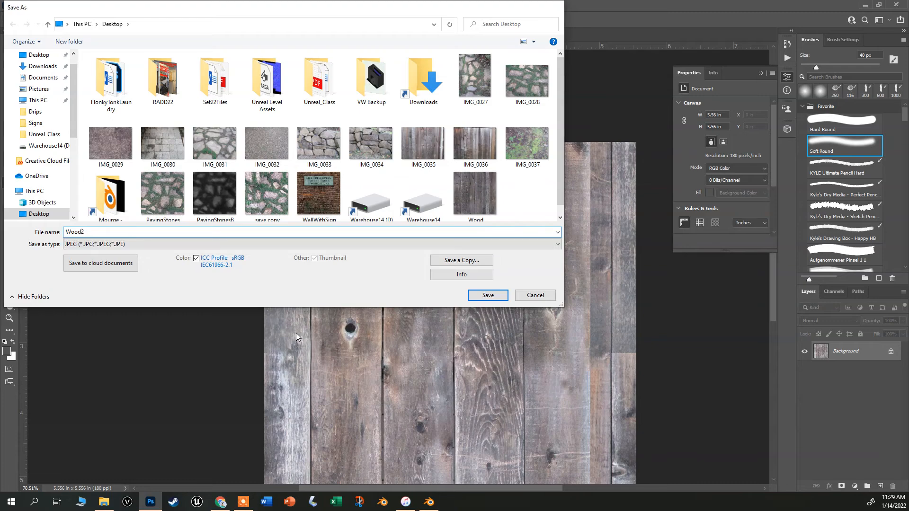
pyautogui.press('Return')
pyautogui.press('Return')
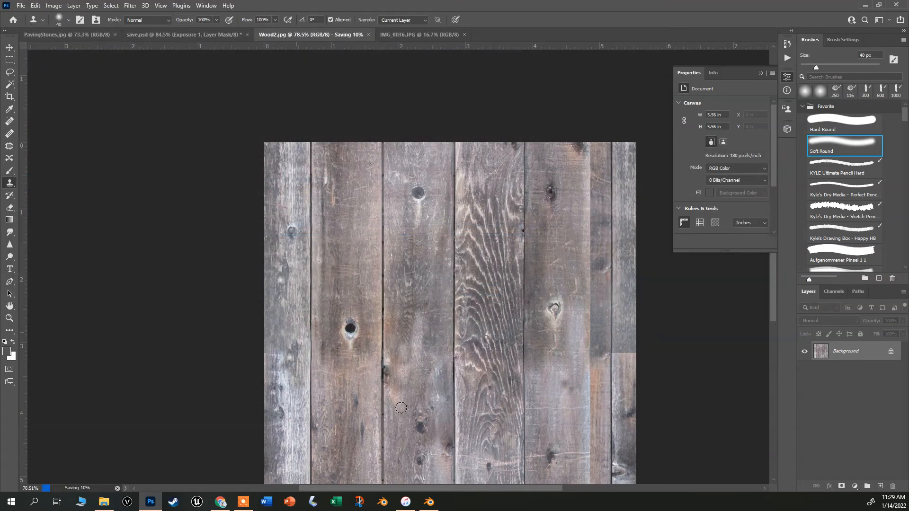
# Switch to Blender and import Wood2.jpg from the Desktop as an image plane.
pyautogui.click(429, 502)
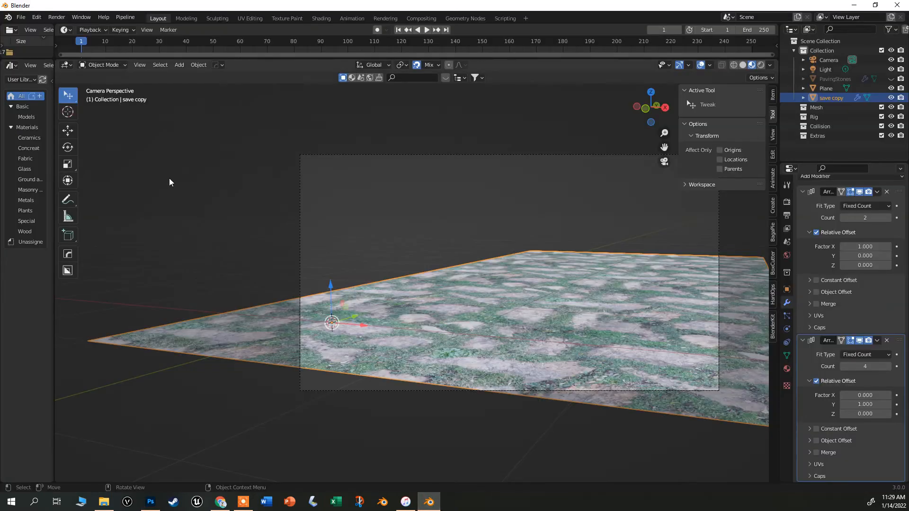
pyautogui.click(169, 194)
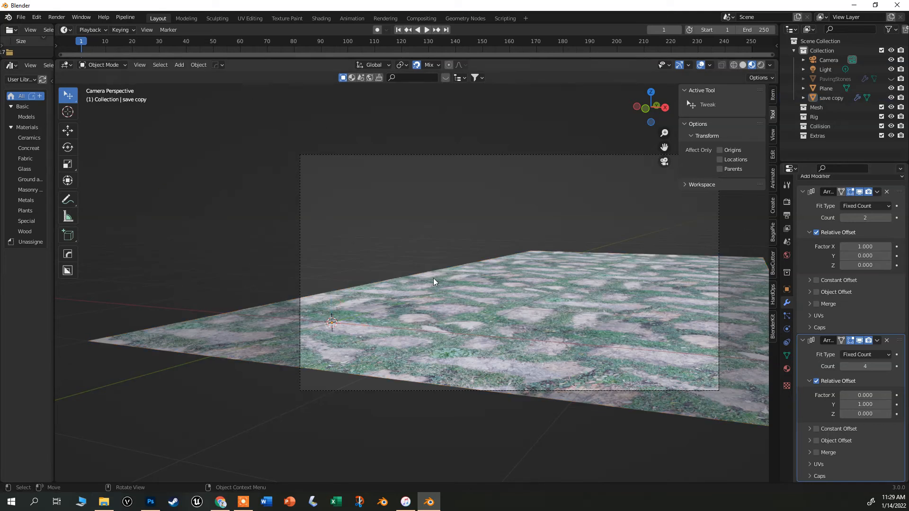
pyautogui.hotkey('shift', 'a')
pyautogui.moveTo(434, 279)
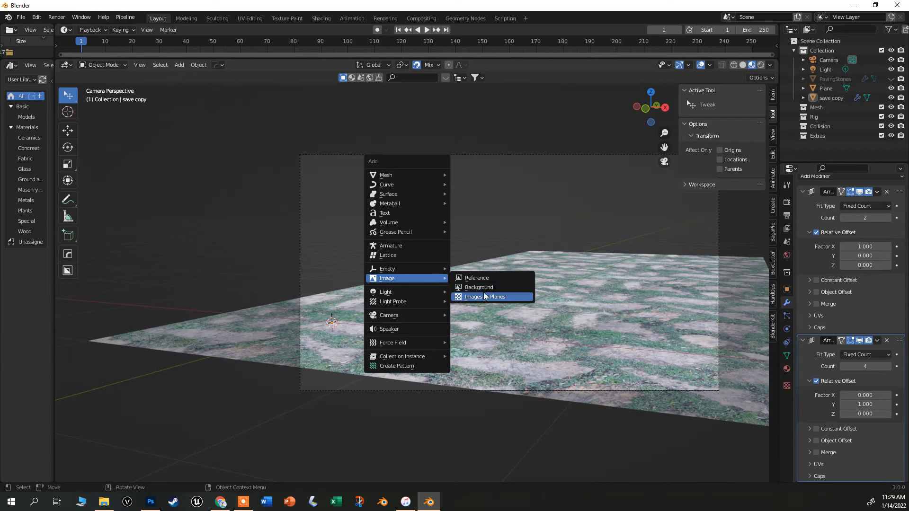
pyautogui.scroll(-5, 482, 297)
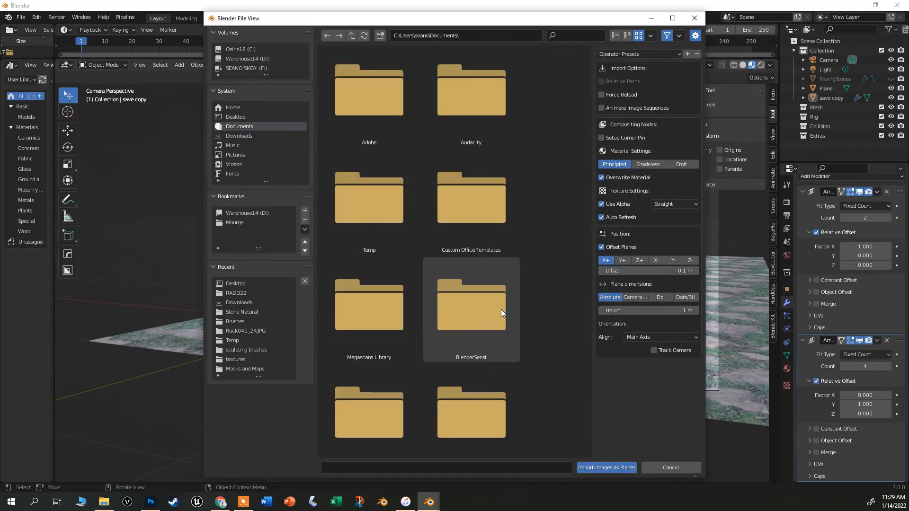
pyautogui.click(232, 117)
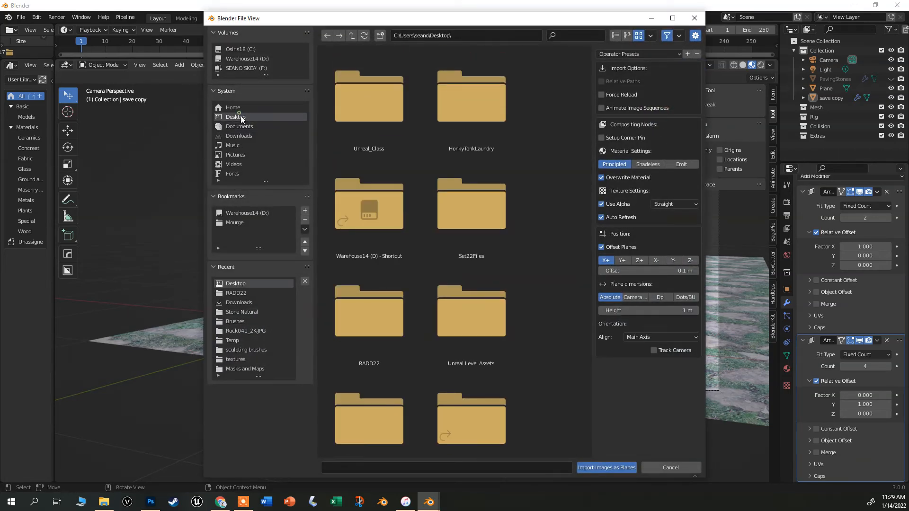
pyautogui.scroll(-8, 432, 240)
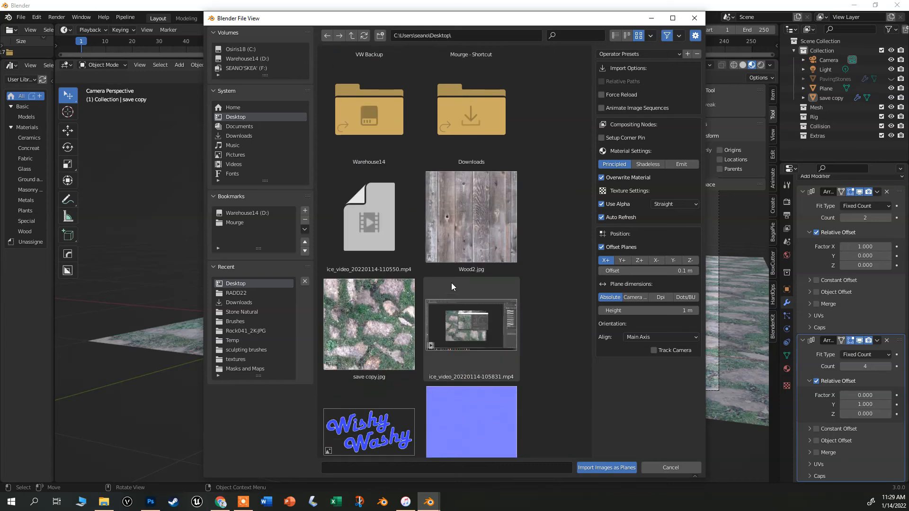
pyautogui.doubleClick(484, 217)
pyautogui.scroll(3, 324, 315)
pyautogui.scroll(-4, 324, 314)
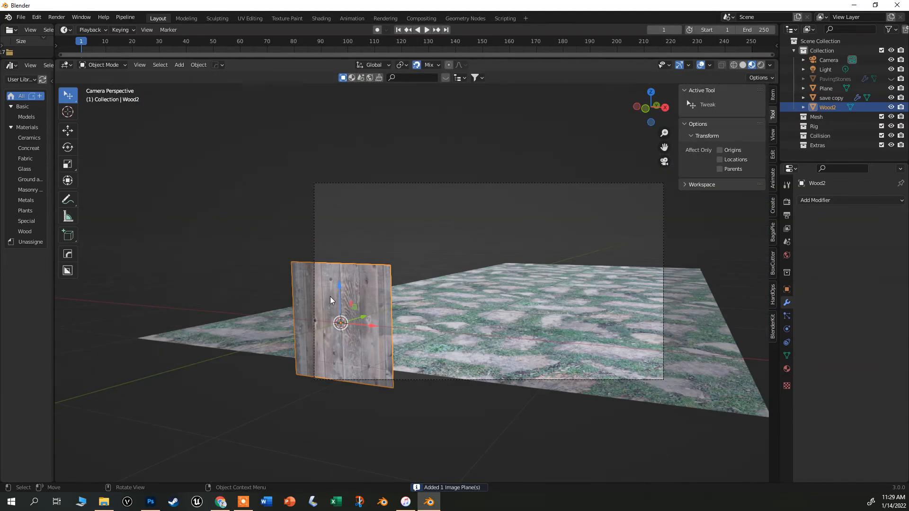
# Deselect everything and add a cube mesh to the scene.
pyautogui.click(224, 177)
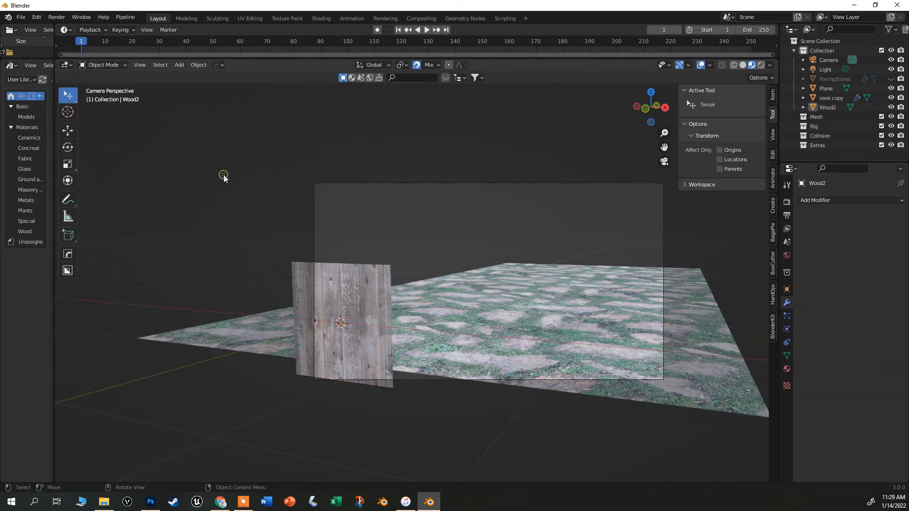
pyautogui.hotkey('shift', 'a')
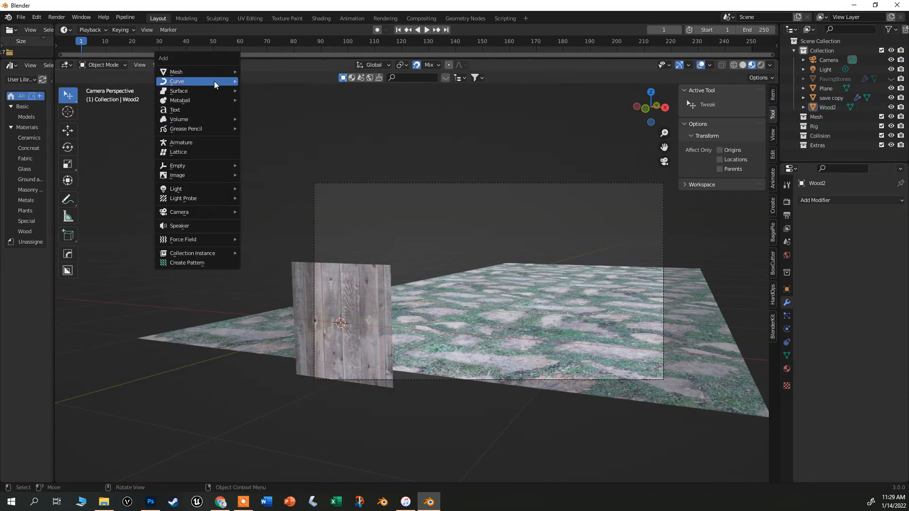
pyautogui.moveTo(215, 73)
pyautogui.click(264, 80)
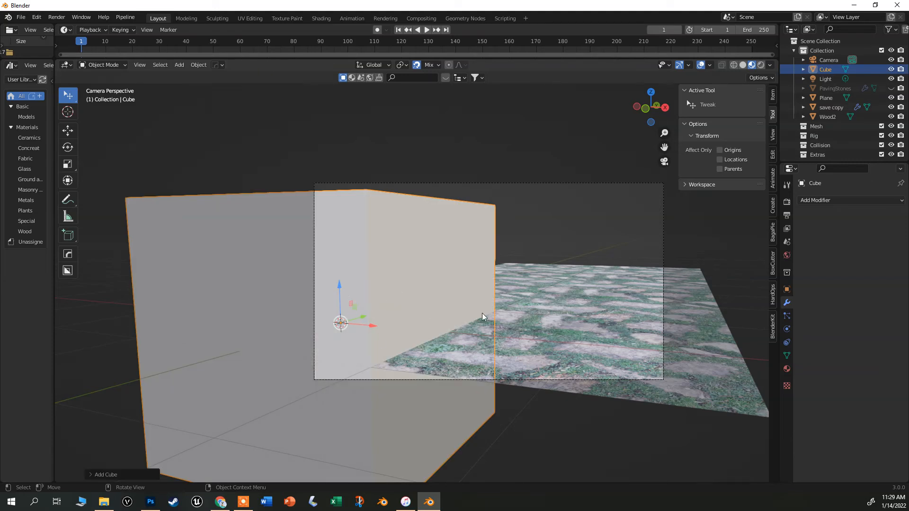
# Enter Edit Mode and scale the cube down to about 0.83, then scale it along Z.
pyautogui.press('Tab')
pyautogui.press('s')
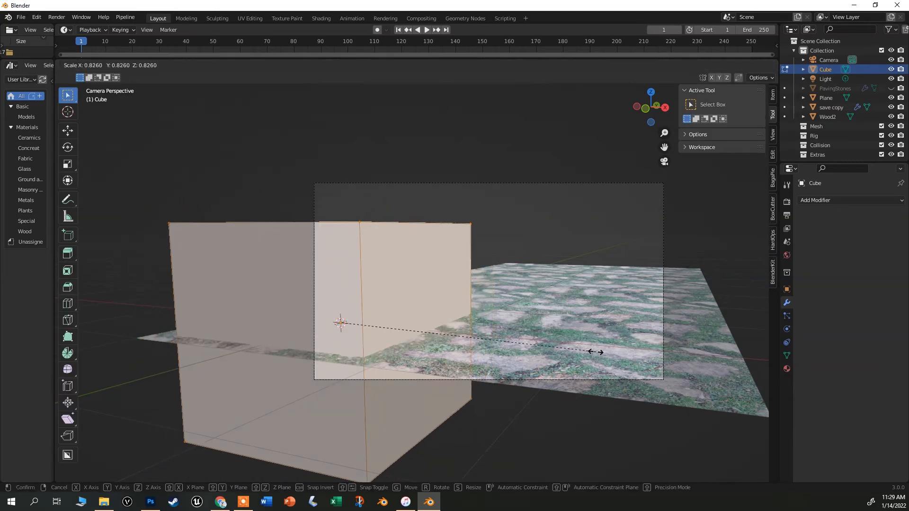
pyautogui.click(448, 352)
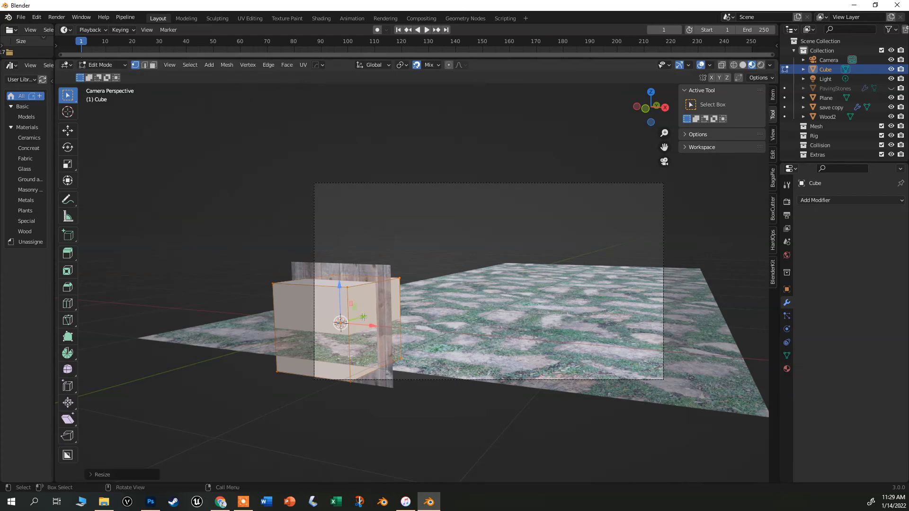
pyautogui.press('s')
pyautogui.press('z')
pyautogui.click(361, 240)
# Try to scale the cube's mesh, undoing each attempt.
pyautogui.press('s')
pyautogui.click(568, 272)
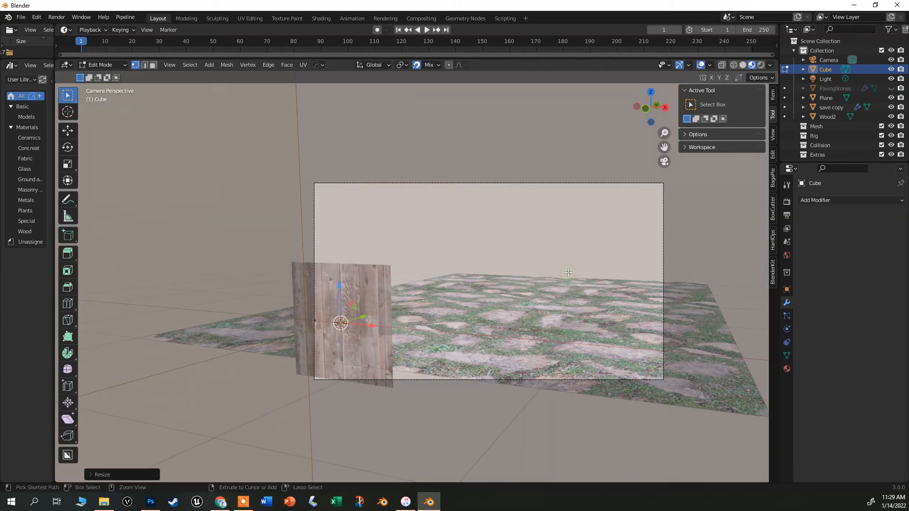
pyautogui.hotkey('ctrl', 'z')
pyautogui.press('s')
pyautogui.click(538, 284)
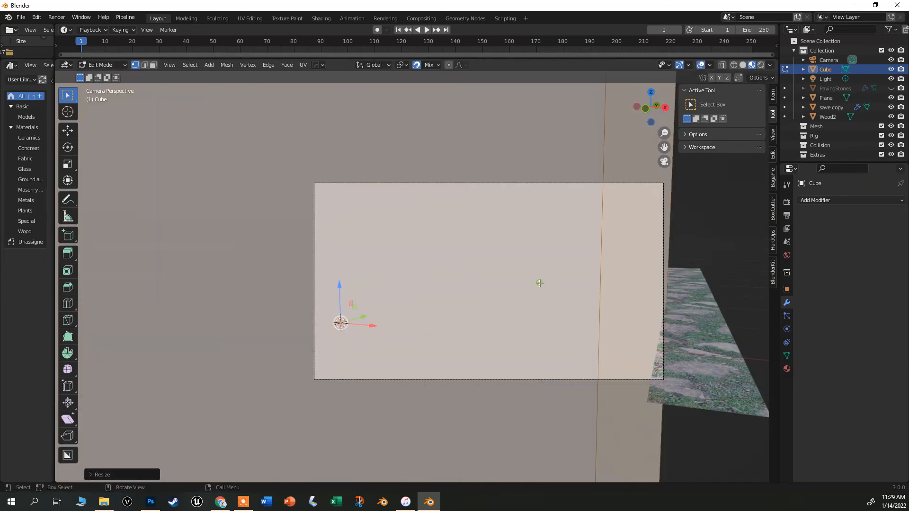
pyautogui.hotkey('ctrl', 'z')
# Scale the cube's mesh uniformly to about 0.86 and move it up along Z.
pyautogui.press('s')
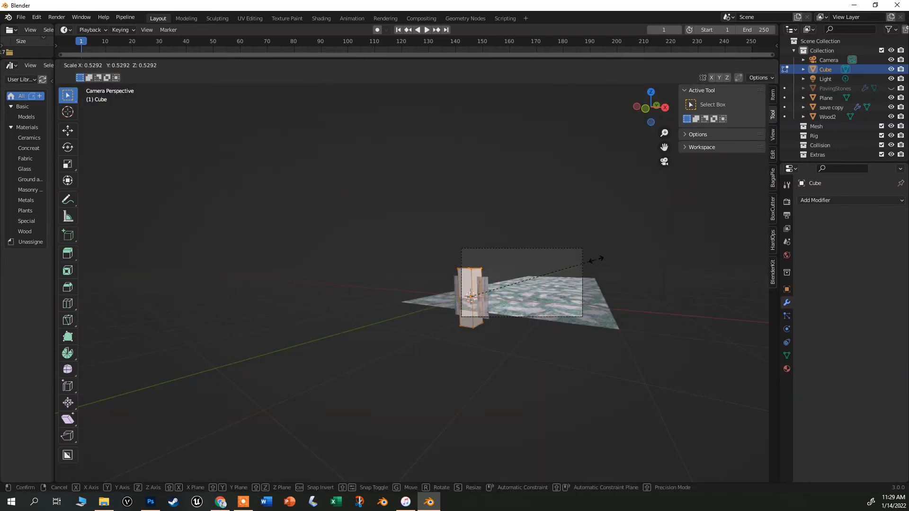
pyautogui.click(595, 259)
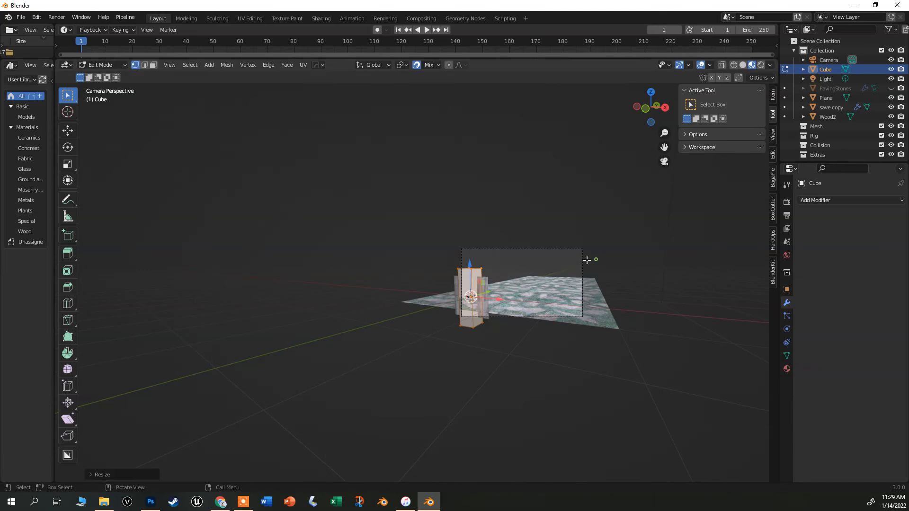
pyautogui.scroll(3, 520, 284)
pyautogui.press('g')
pyautogui.press('z')
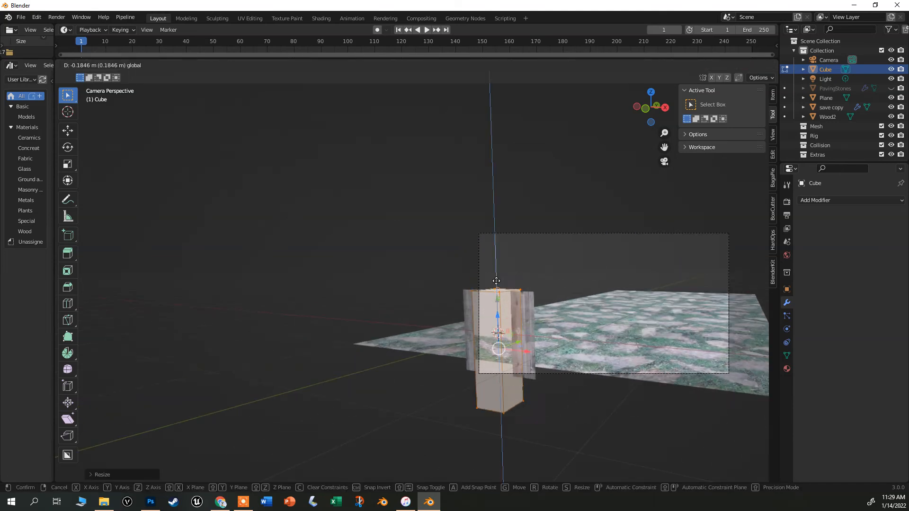
pyautogui.moveTo(496, 282); pyautogui.dragTo(502, 246)
pyautogui.scroll(2, 525, 251)
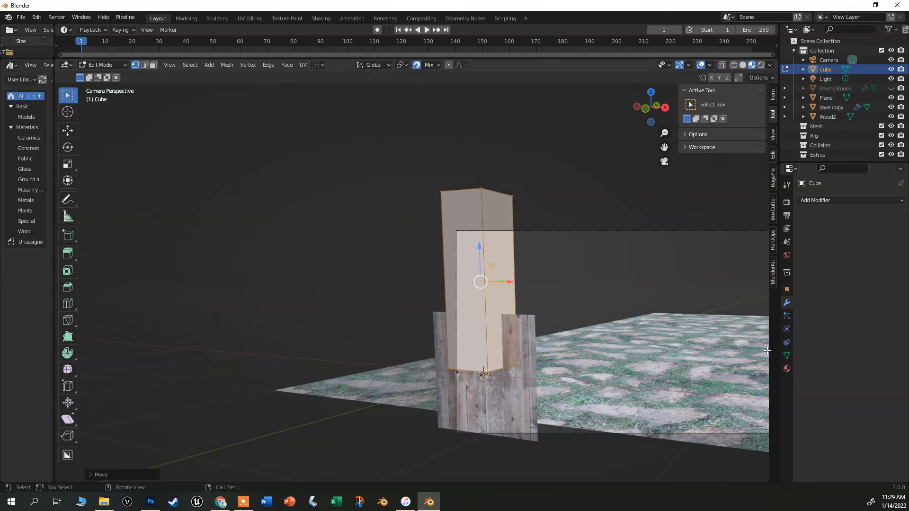
# Return to Object Mode and assign the existing Wood2 material to the cube.
pyautogui.press('Tab')
pyautogui.click(787, 369)
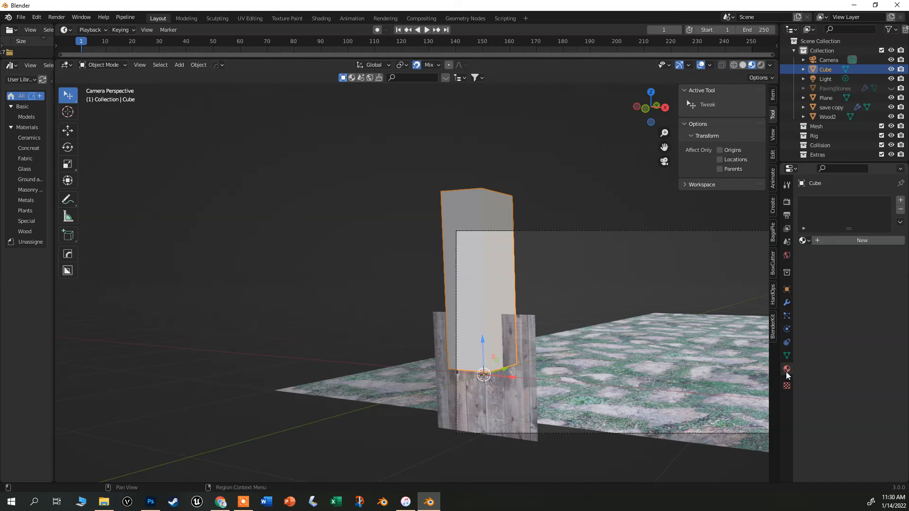
pyautogui.click(803, 241)
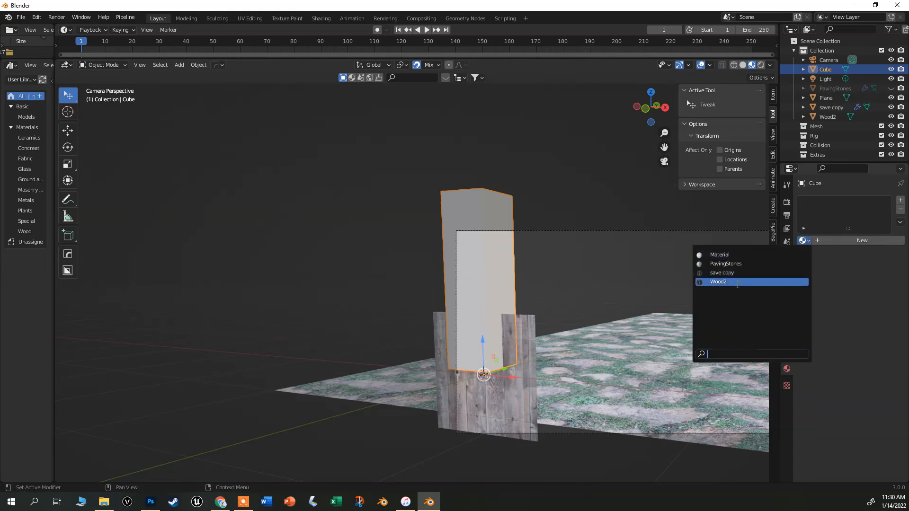
pyautogui.click(737, 282)
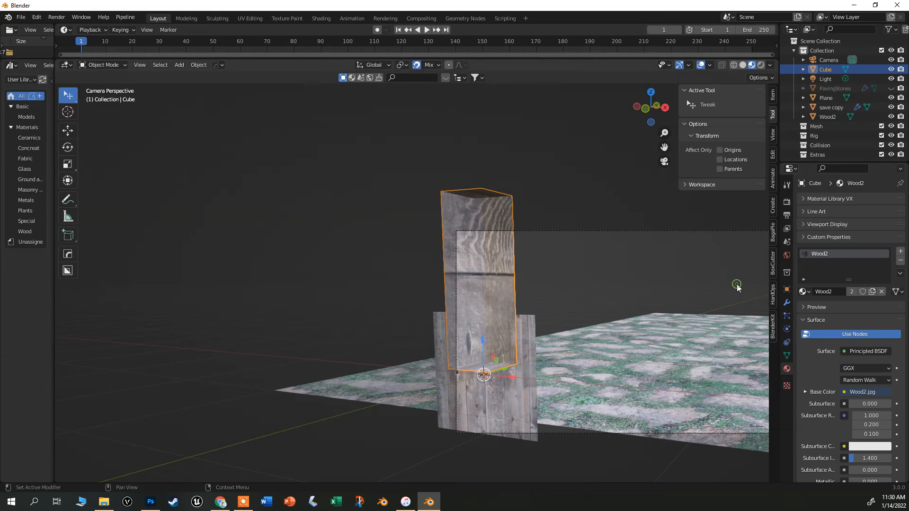
# Unwrap the cube with Smart UV Project using default settings, then return to Object Mode in camera view.
pyautogui.scroll(4, 419, 285)
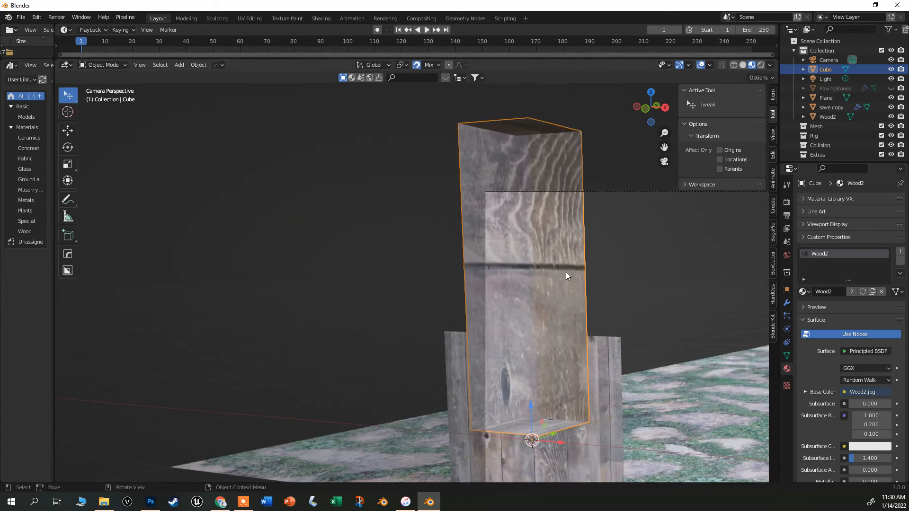
pyautogui.press('Tab')
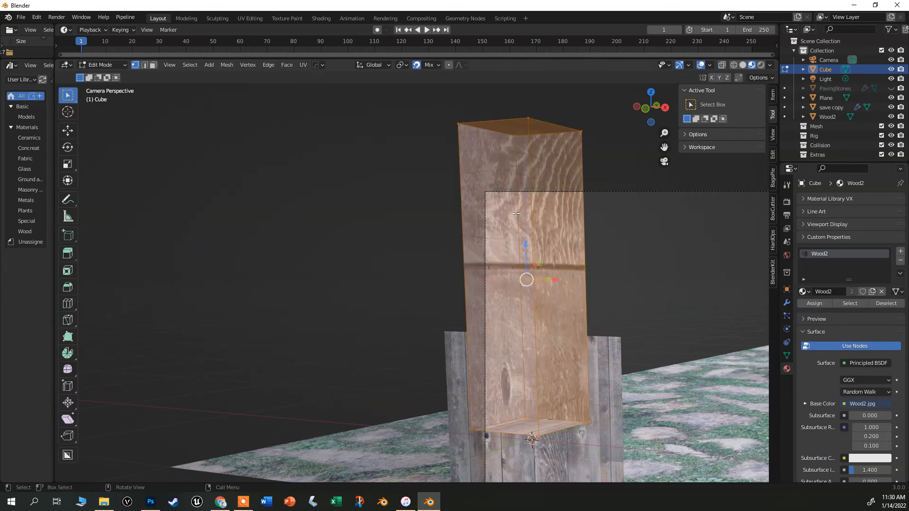
pyautogui.press('u')
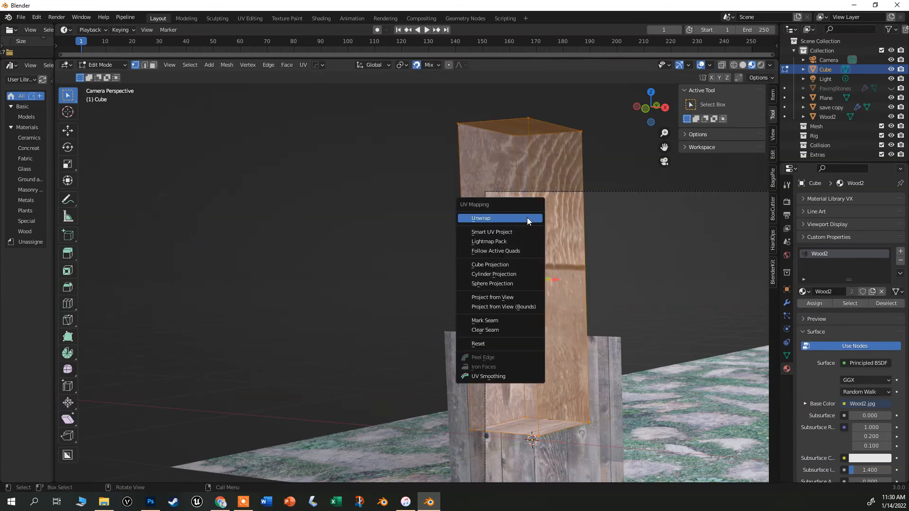
pyautogui.click(524, 232)
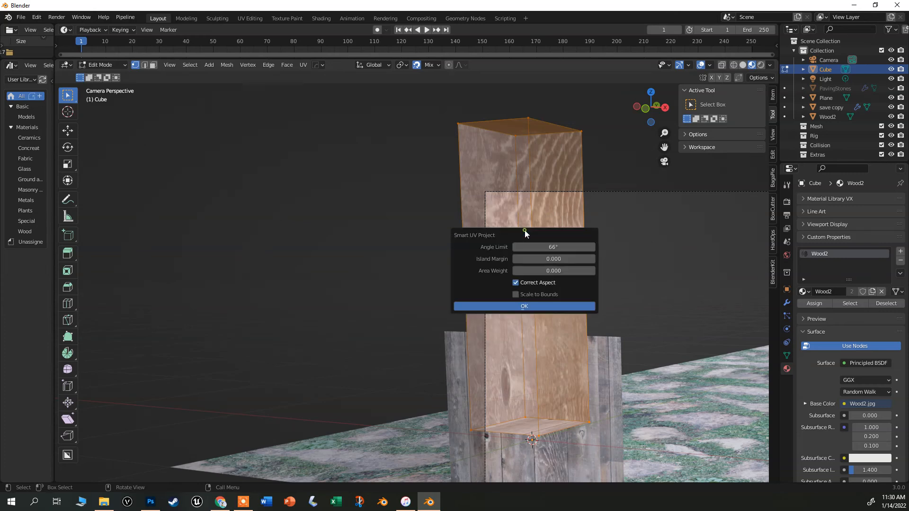
pyautogui.click(530, 307)
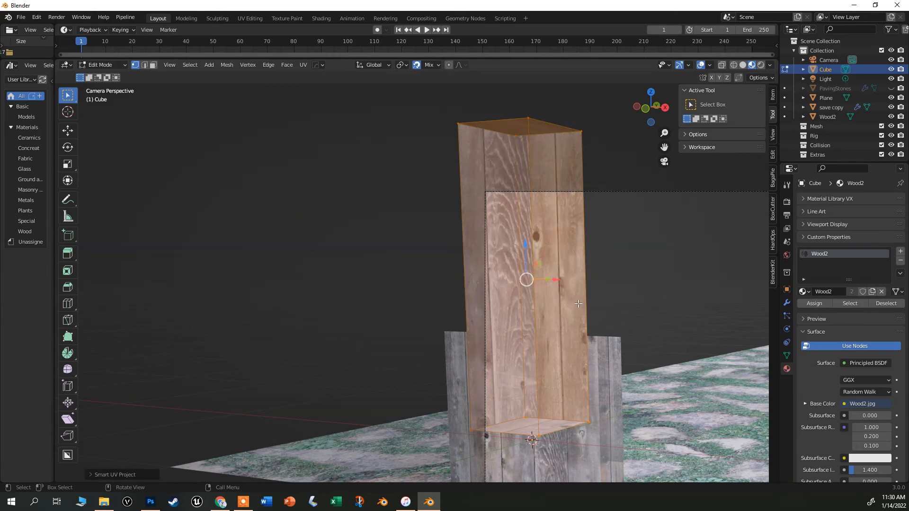
pyautogui.scroll(-3, 562, 304)
pyautogui.moveTo(424, 292); pyautogui.dragTo(416, 294)
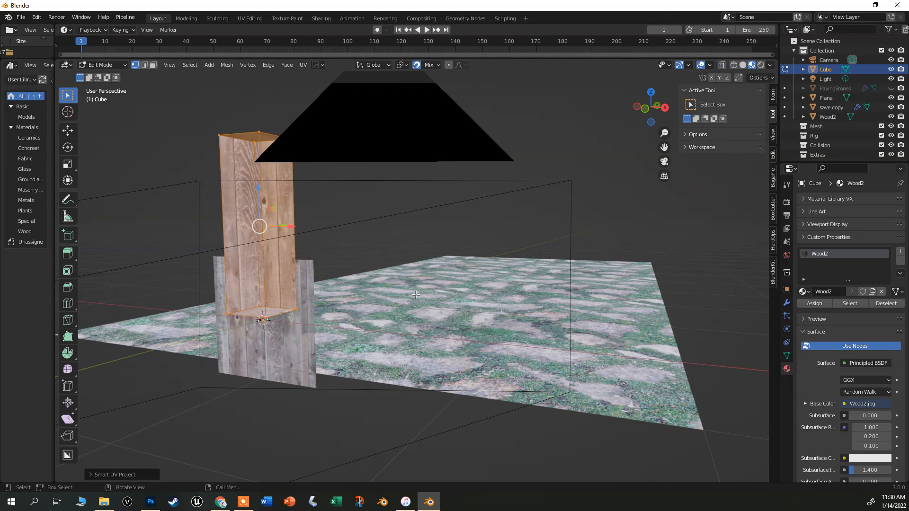
pyautogui.press('KP_0')
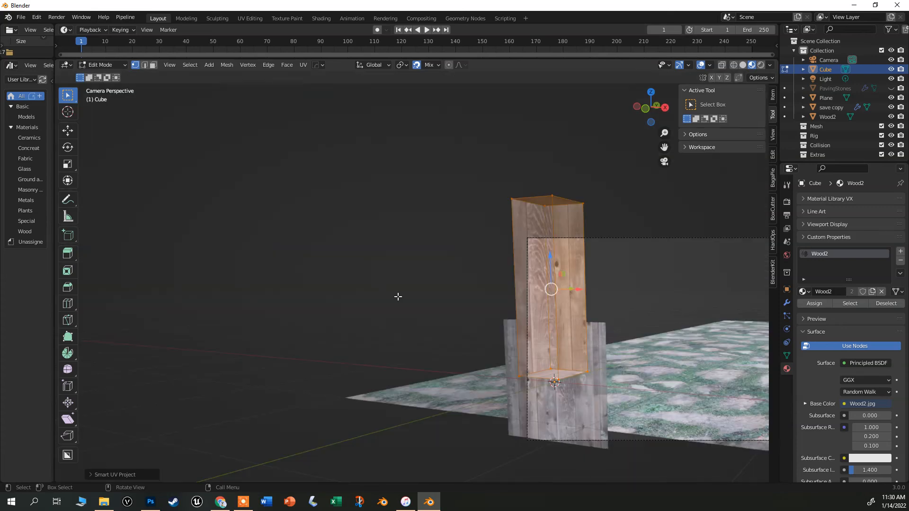
pyautogui.press('Tab')
pyautogui.scroll(2, 562, 308)
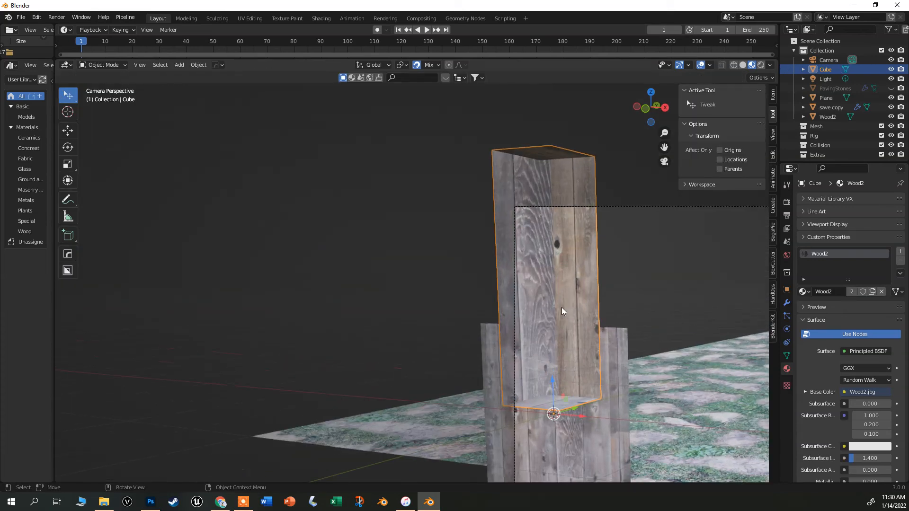
# Inspect the textured wooden post around the scene using walk navigation.
pyautogui.rightClick(566, 300)
pyautogui.moveTo(555, 300)
pyautogui.click(656, 258)
pyautogui.rightClick(658, 261)
pyautogui.click(663, 239)
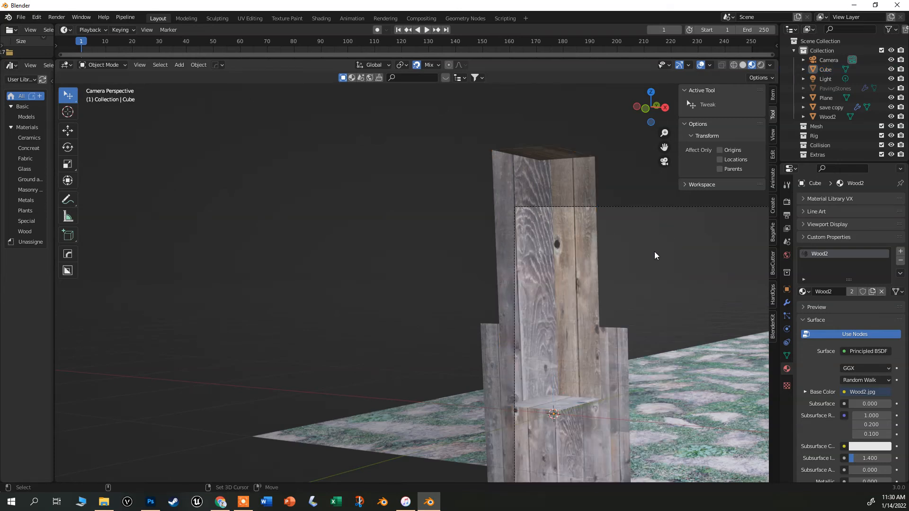
pyautogui.hotkey('shift', '`')
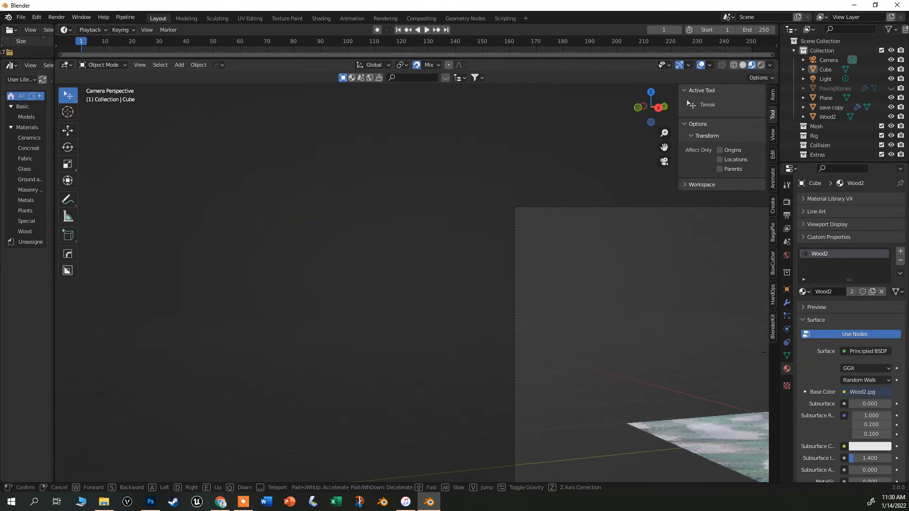
pyautogui.press('d')
pyautogui.press('a')
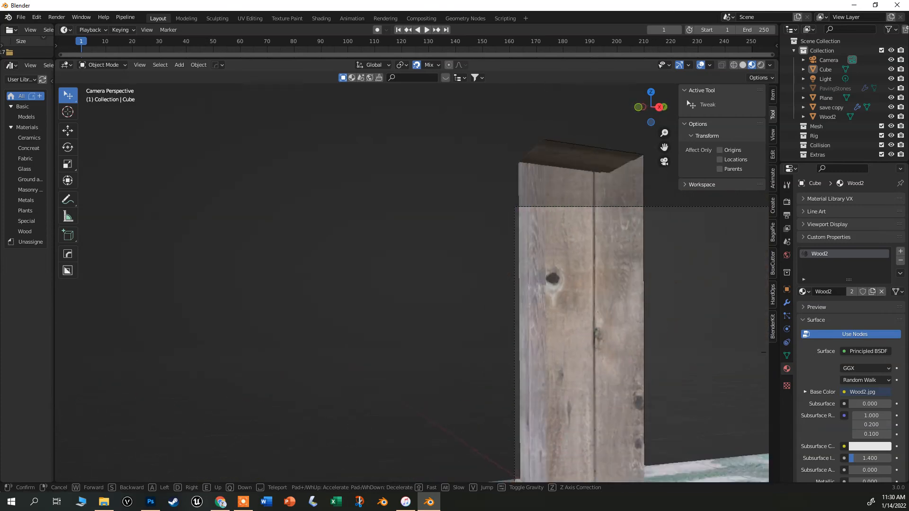
pyautogui.press('a')
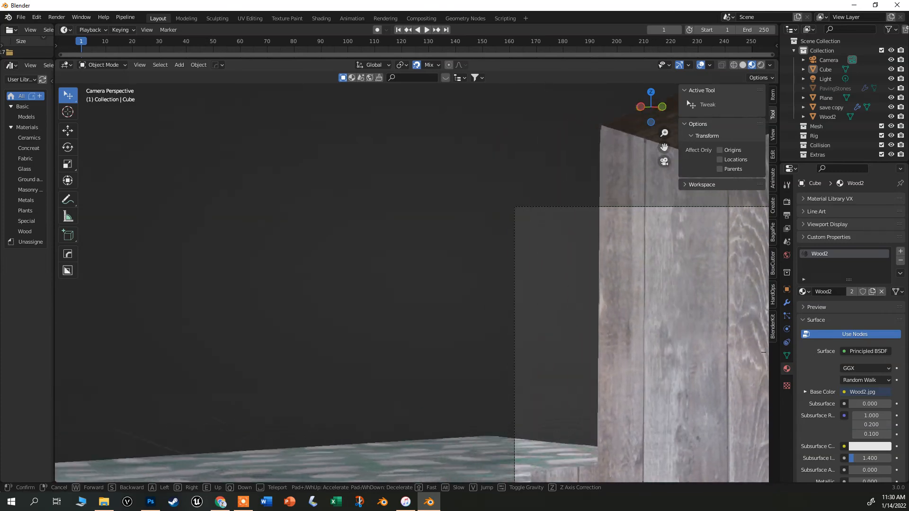
pyautogui.press('d')
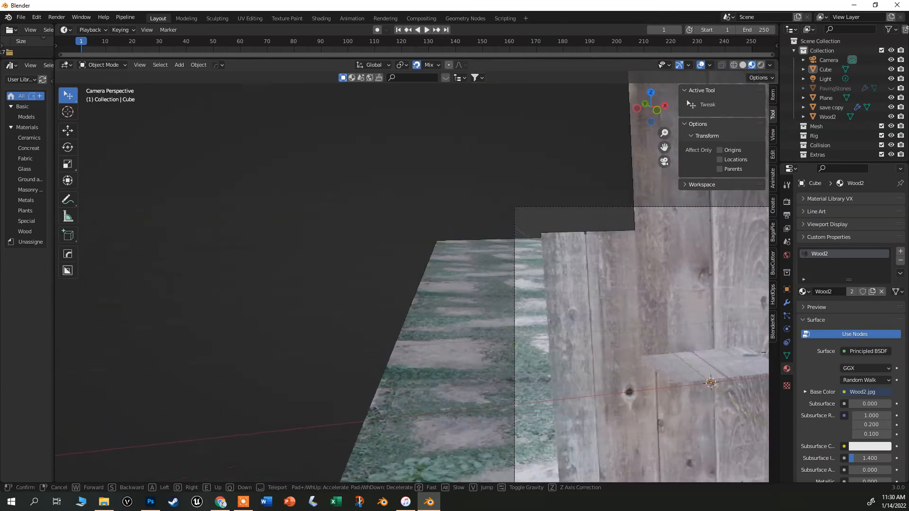
pyautogui.press('a')
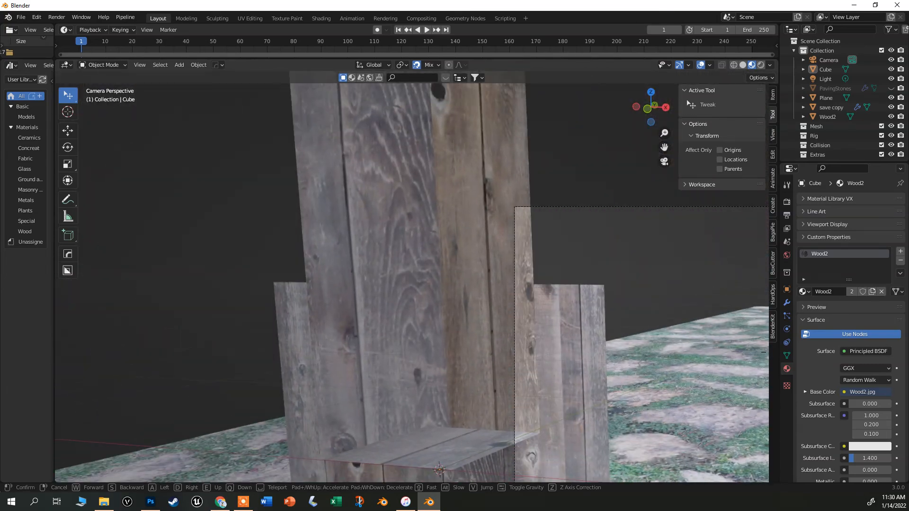
pyautogui.rightClick(416, 277)
pyautogui.scroll(-3, 419, 277)
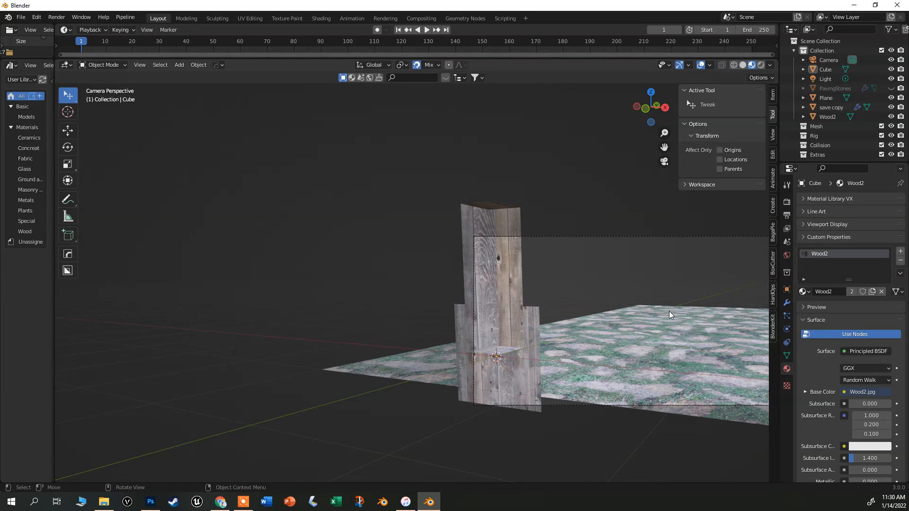
pyautogui.scroll(1, 669, 311)
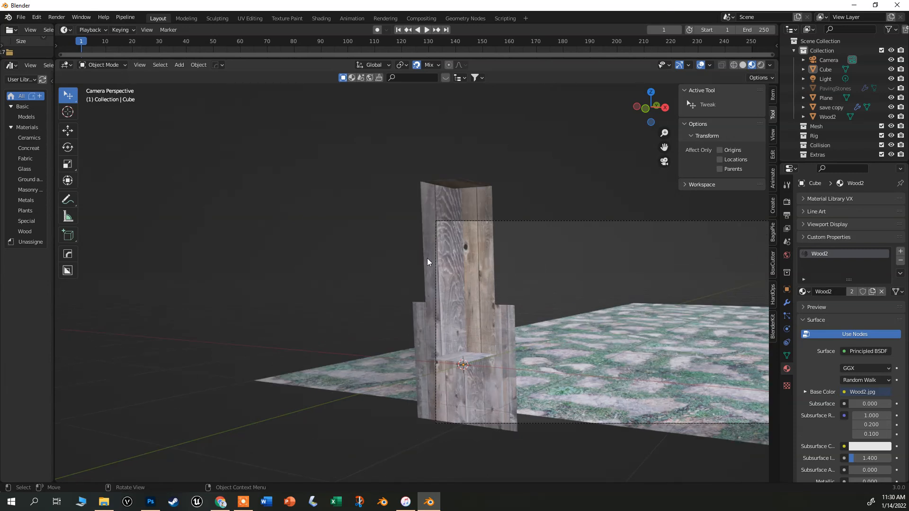
# Select the post and set its material's Blend Mode to Opaque.
pyautogui.click(448, 260)
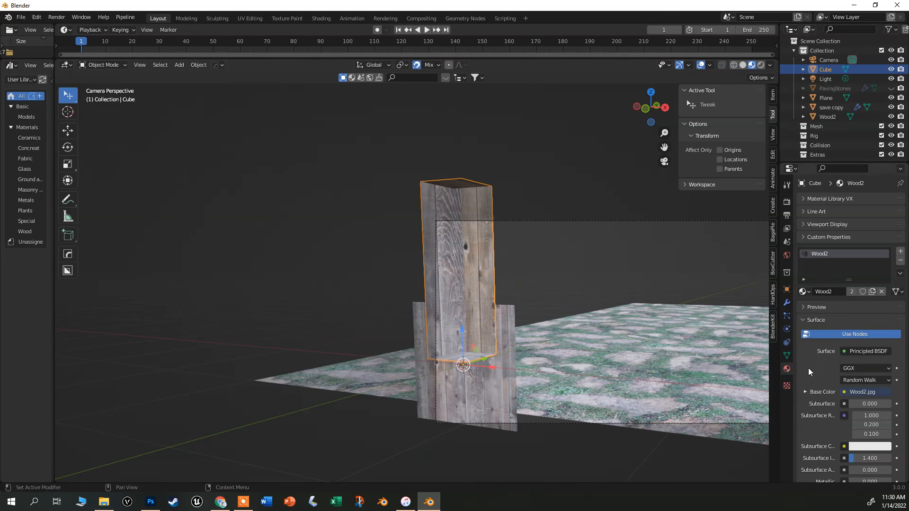
pyautogui.scroll(-15, 833, 370)
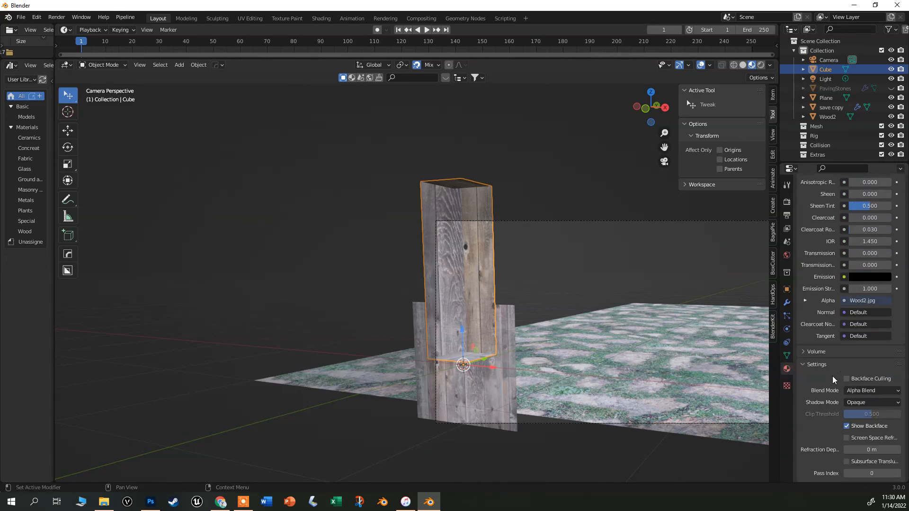
pyautogui.click(858, 391)
pyautogui.click(858, 402)
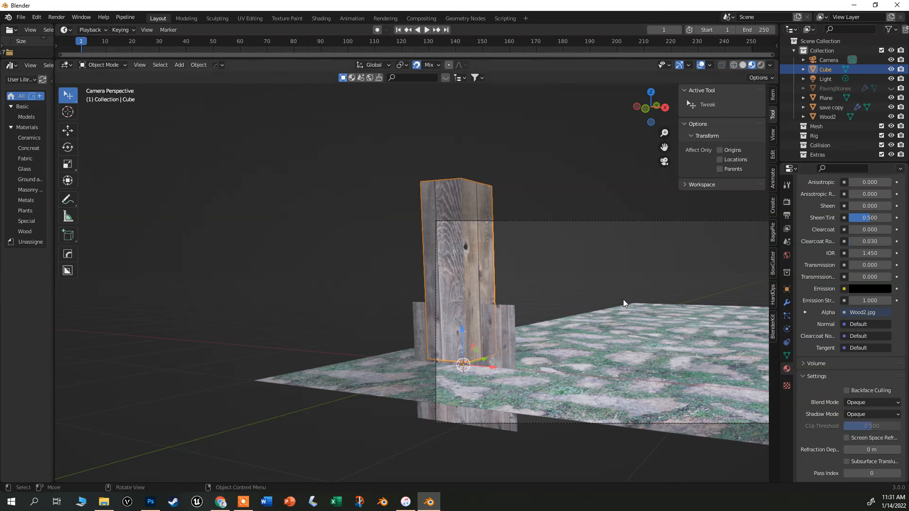
# Set the post material's Roughness to 1.000.
pyautogui.scroll(3, 853, 220)
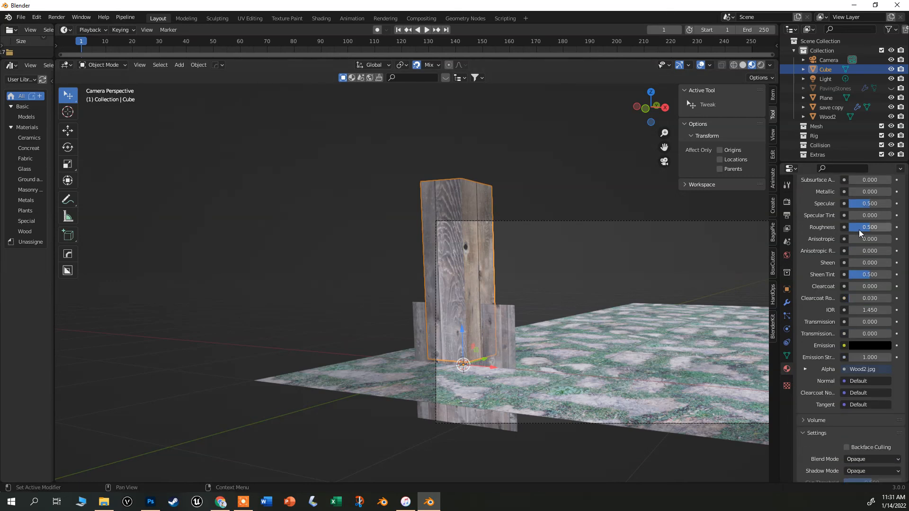
pyautogui.moveTo(855, 228); pyautogui.dragTo(893, 230)
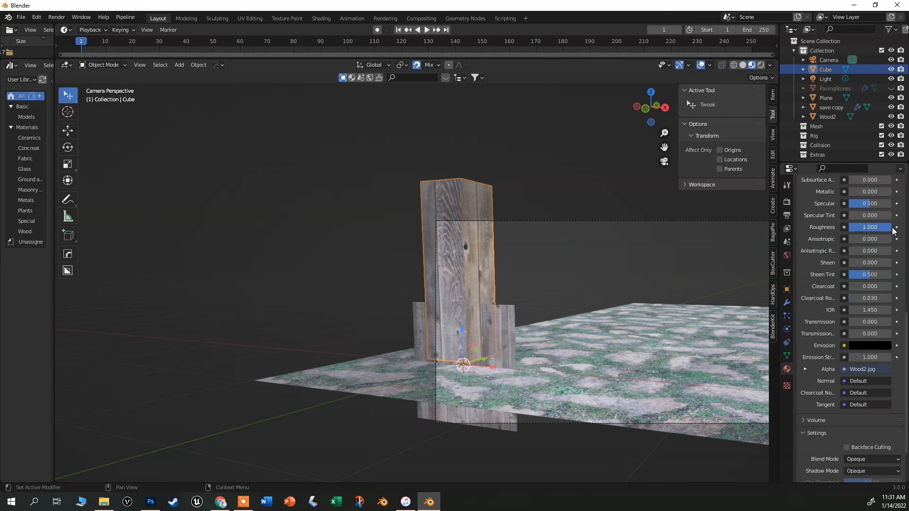
pyautogui.scroll(3, 526, 263)
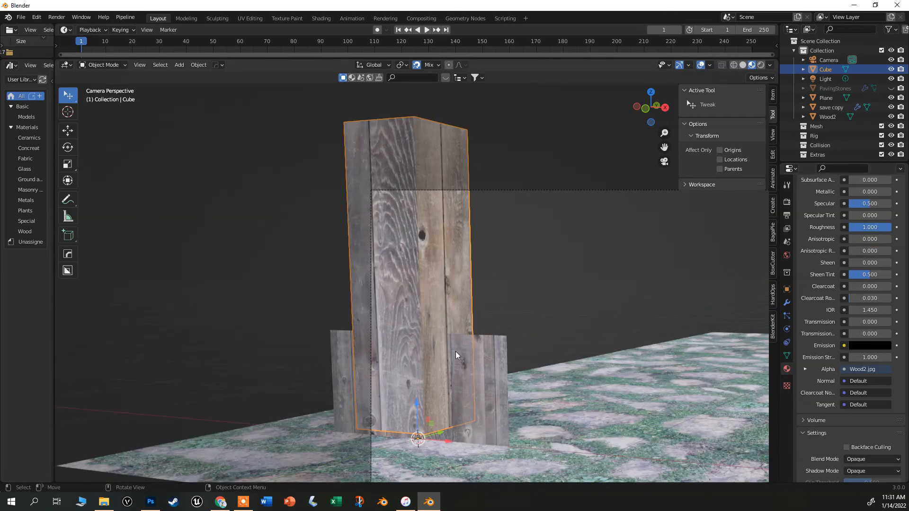
pyautogui.scroll(-3, 456, 350)
pyautogui.scroll(2, 467, 375)
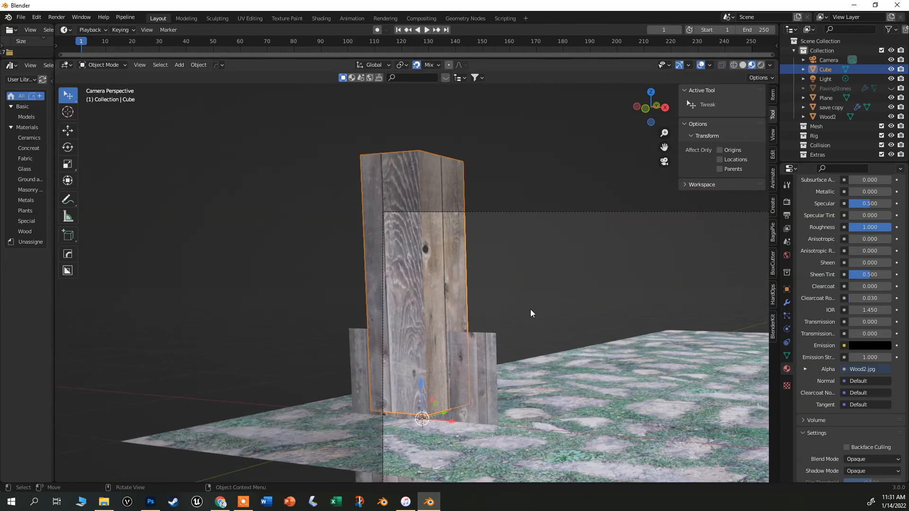
# Render the scene and close the render window.
pyautogui.press('F12')
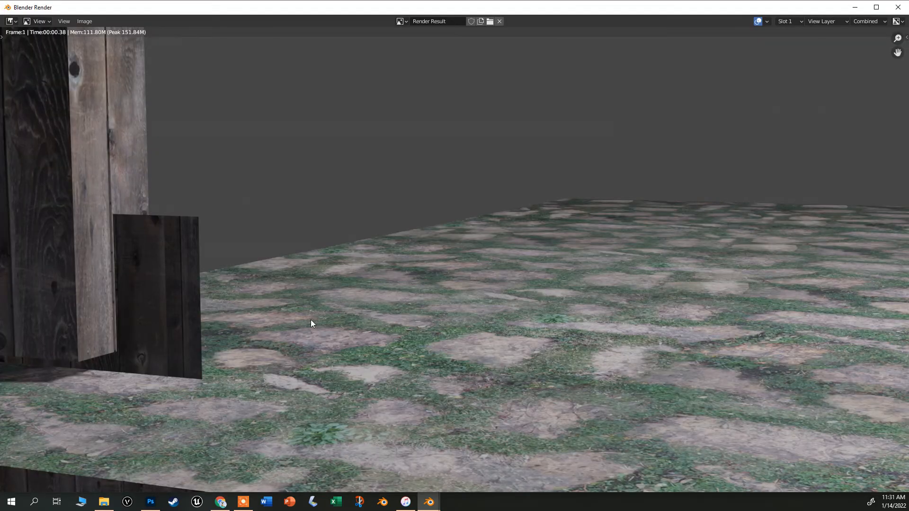
pyautogui.click(898, 7)
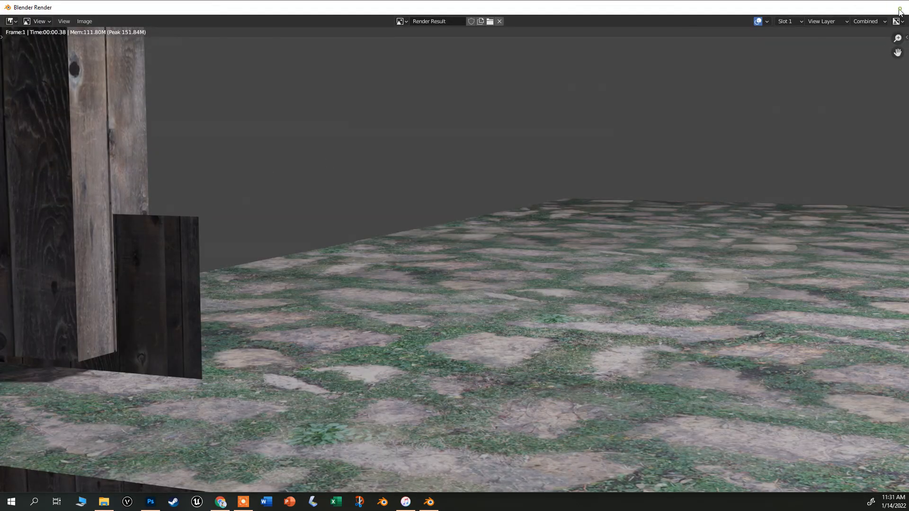
# Move the Wood2 image plane behind the post, raising it about 0.51 m, and shift the post forward.
pyautogui.click(459, 406)
pyautogui.moveTo(423, 418); pyautogui.dragTo(597, 369)
pyautogui.moveTo(593, 330); pyautogui.dragTo(593, 272)
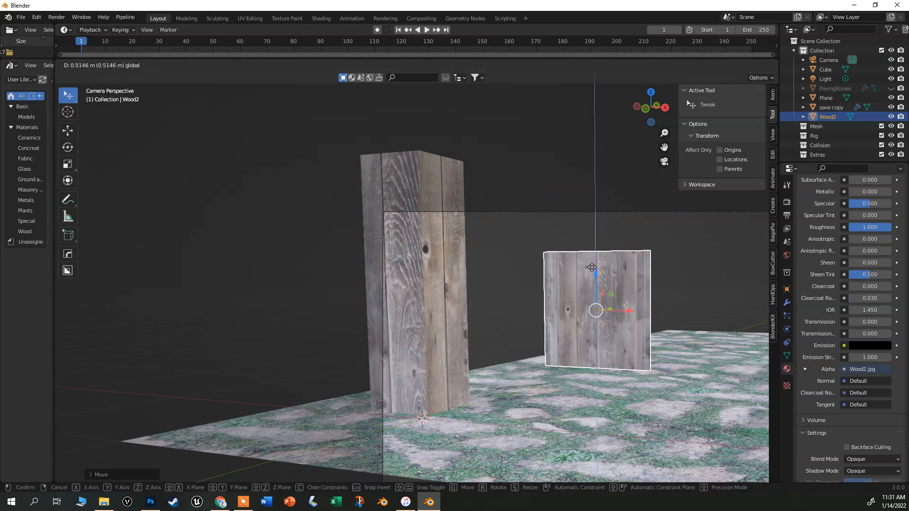
pyautogui.click(408, 359)
pyautogui.moveTo(445, 416); pyautogui.dragTo(492, 430)
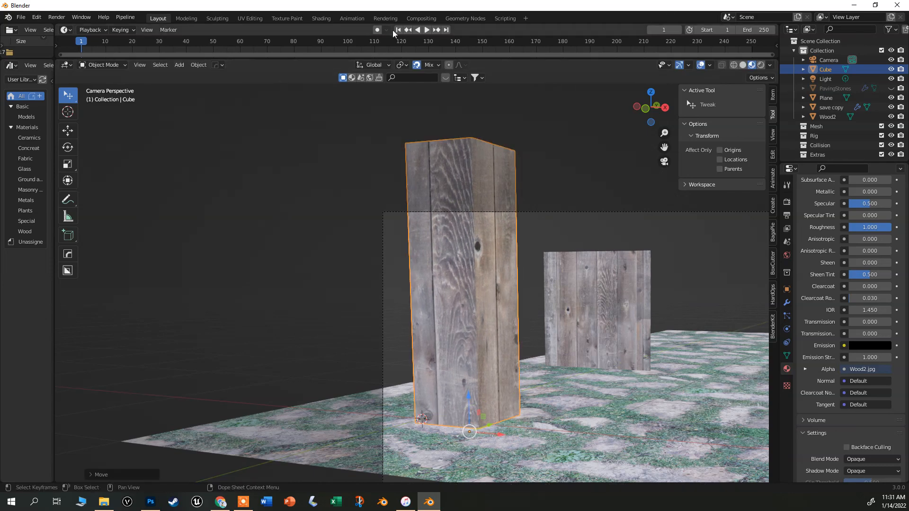
# Render the scene and zoom around the render result.
pyautogui.press('F12')
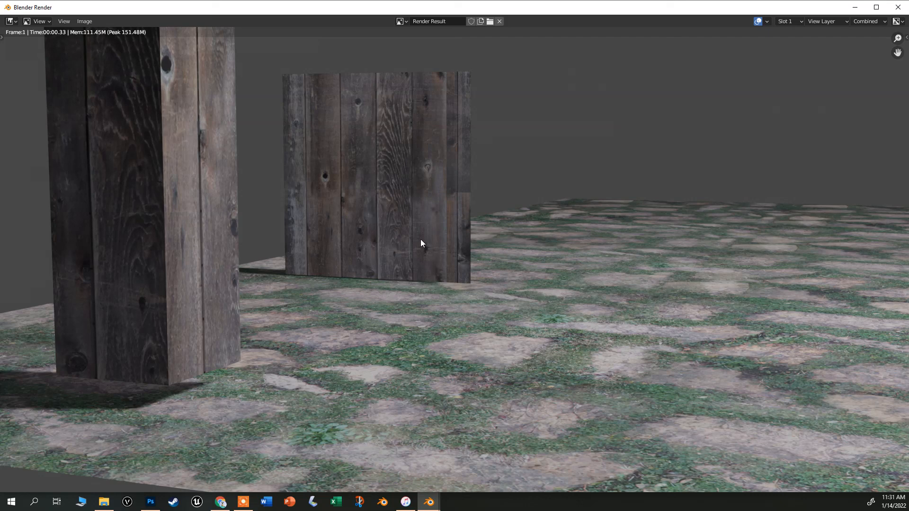
pyautogui.scroll(-3, 369, 256)
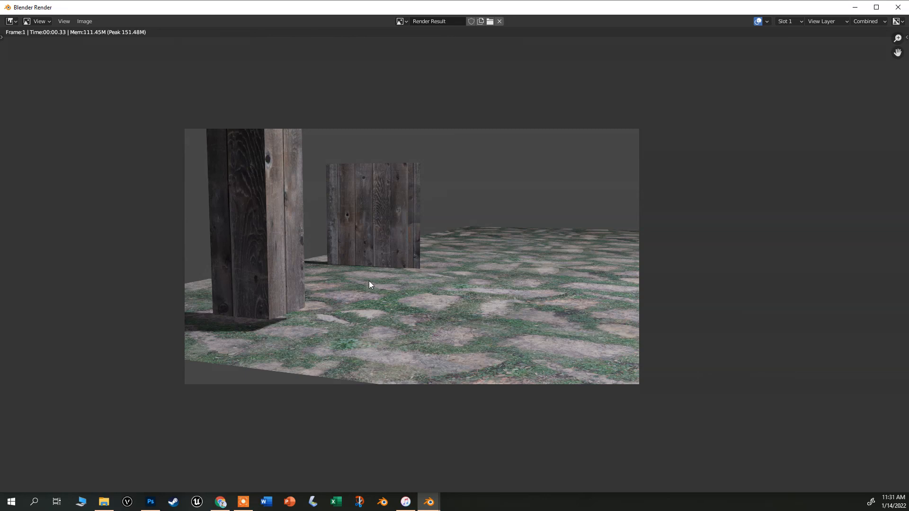
pyautogui.scroll(2, 395, 290)
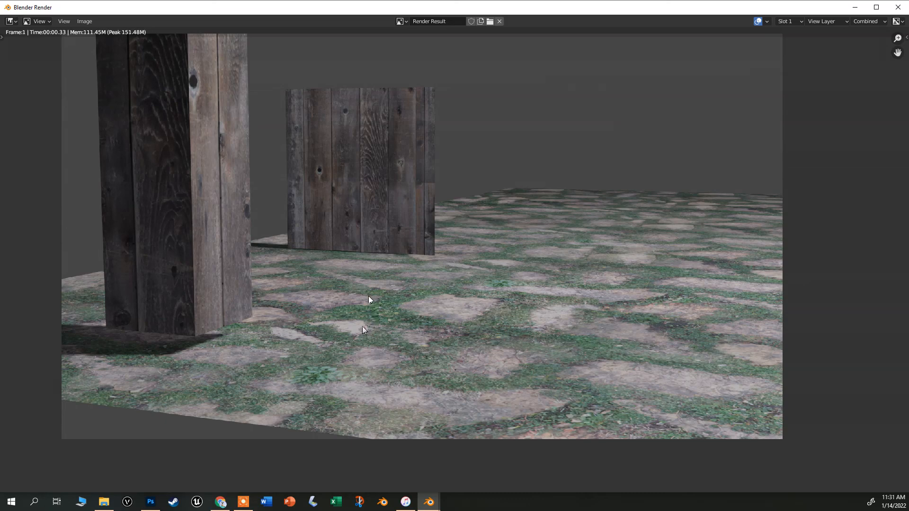
pyautogui.scroll(1, 368, 296)
pyautogui.scroll(-1, 467, 275)
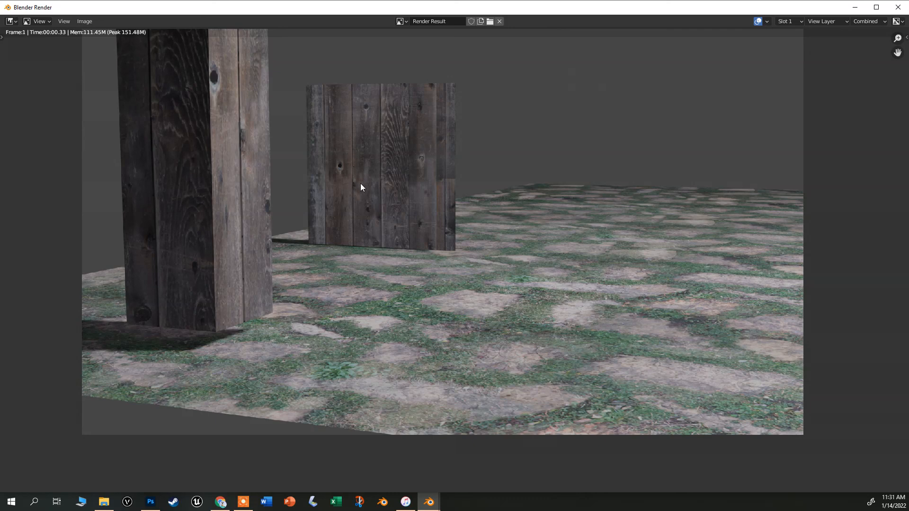